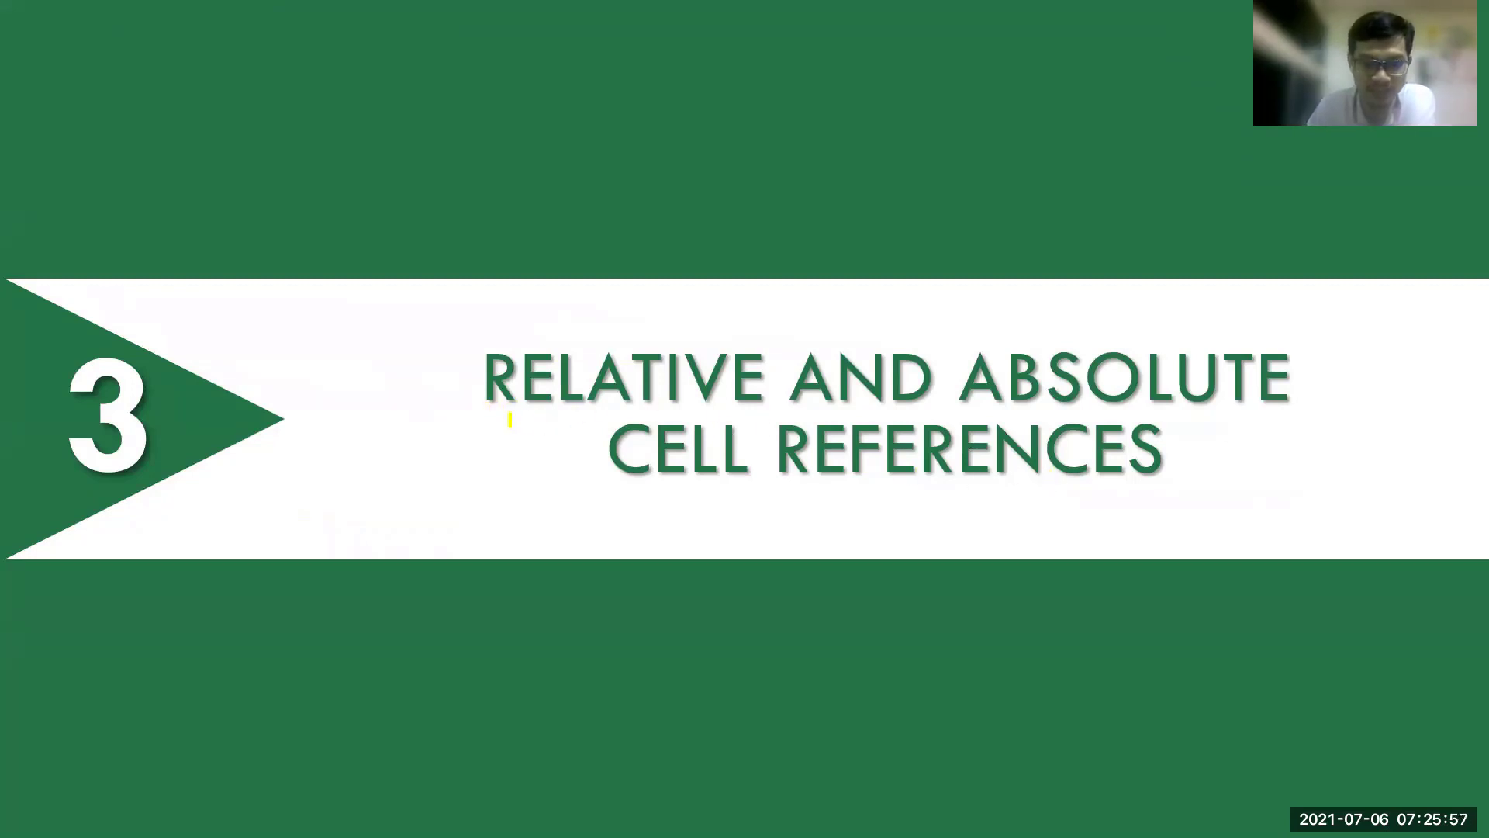
Step: Underline RELATIVE and ABSOLUTE in yellow ink, adding a down arrow and a curved arrow at each word
left_click_drag(487, 414, 751, 407)
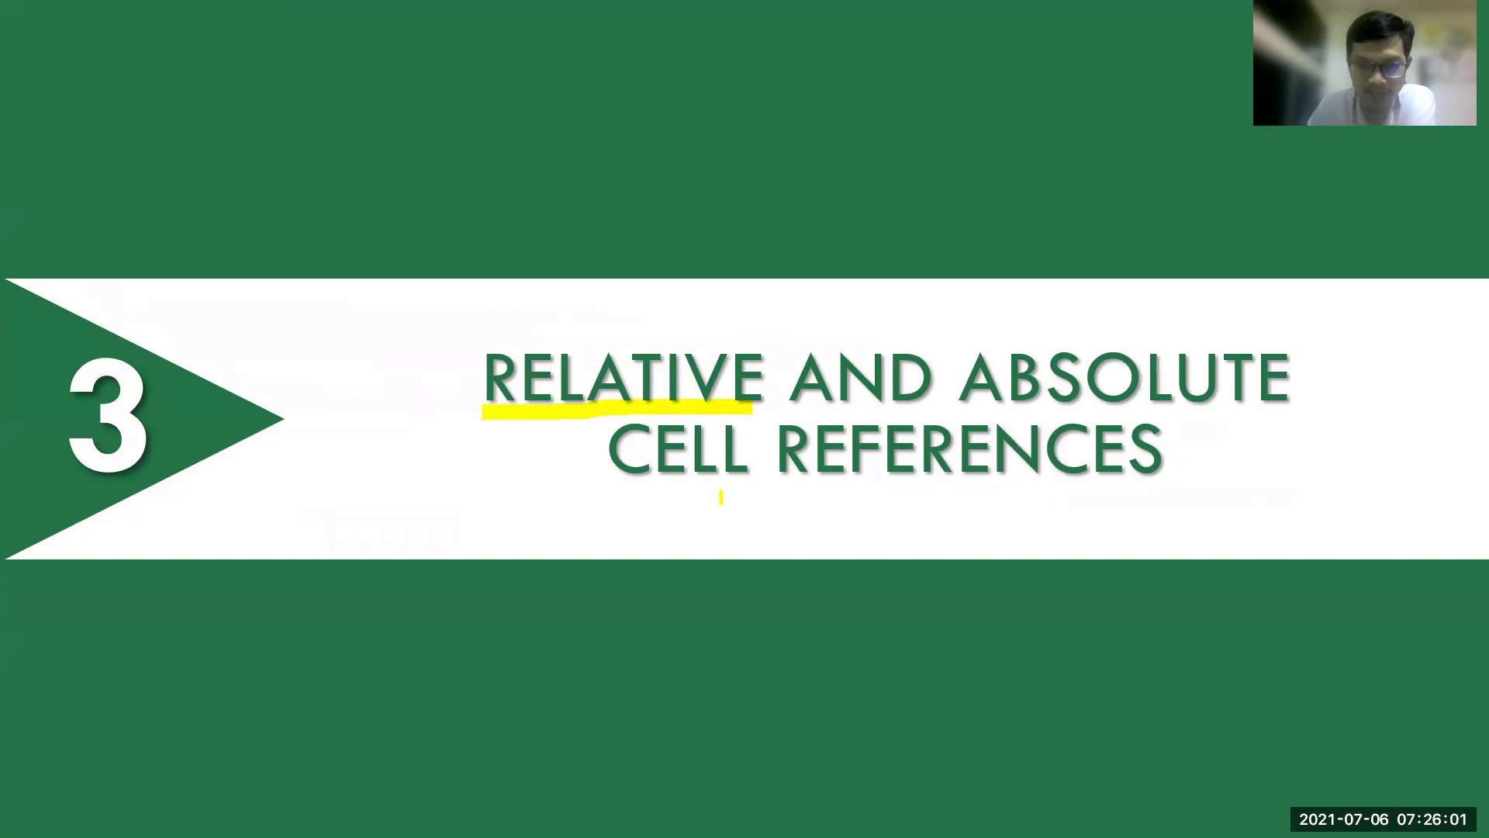
left_click_drag(968, 413, 1297, 404)
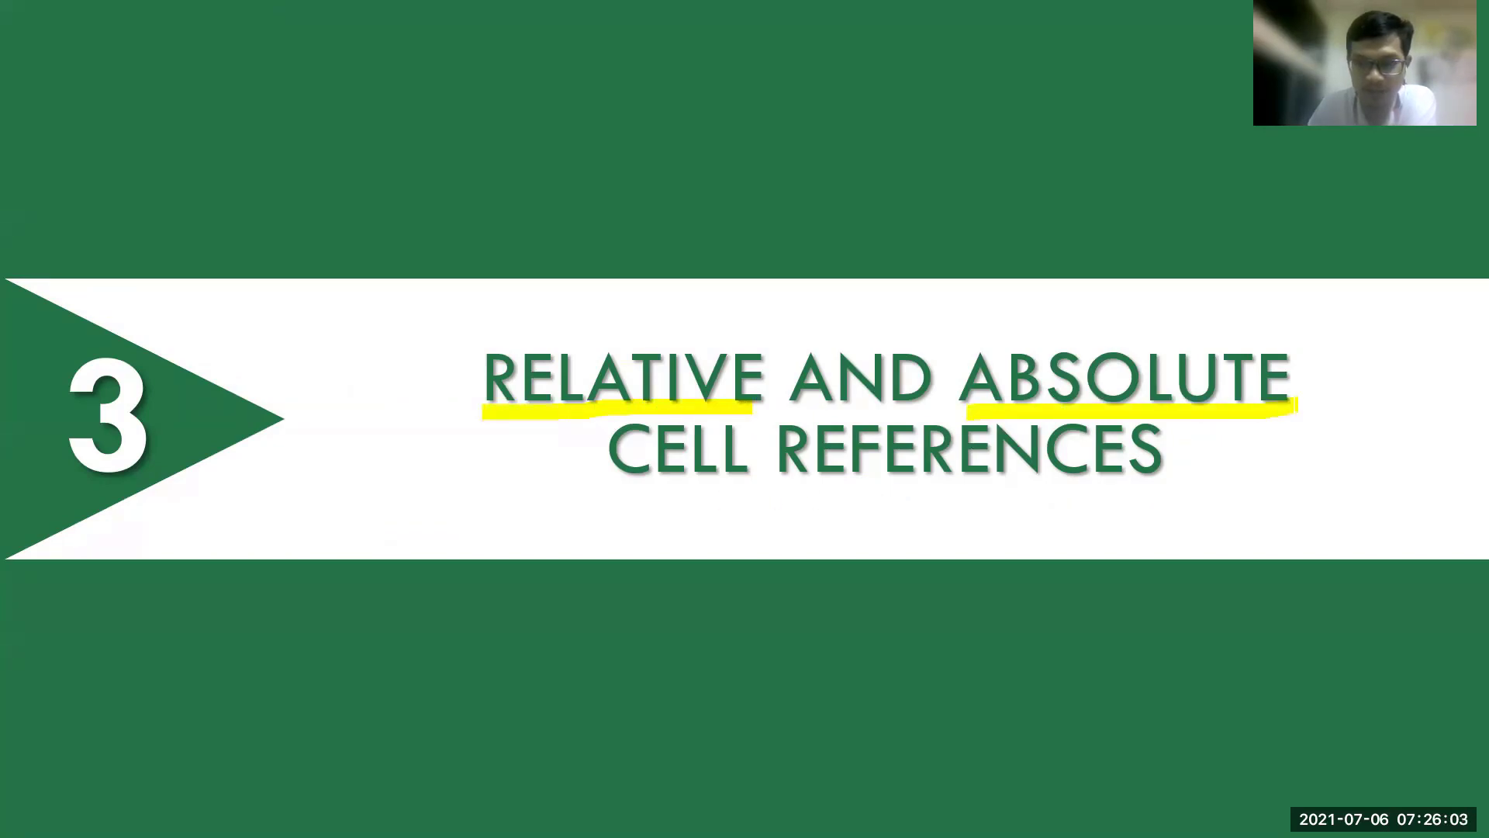
left_click_drag(570, 304, 598, 242)
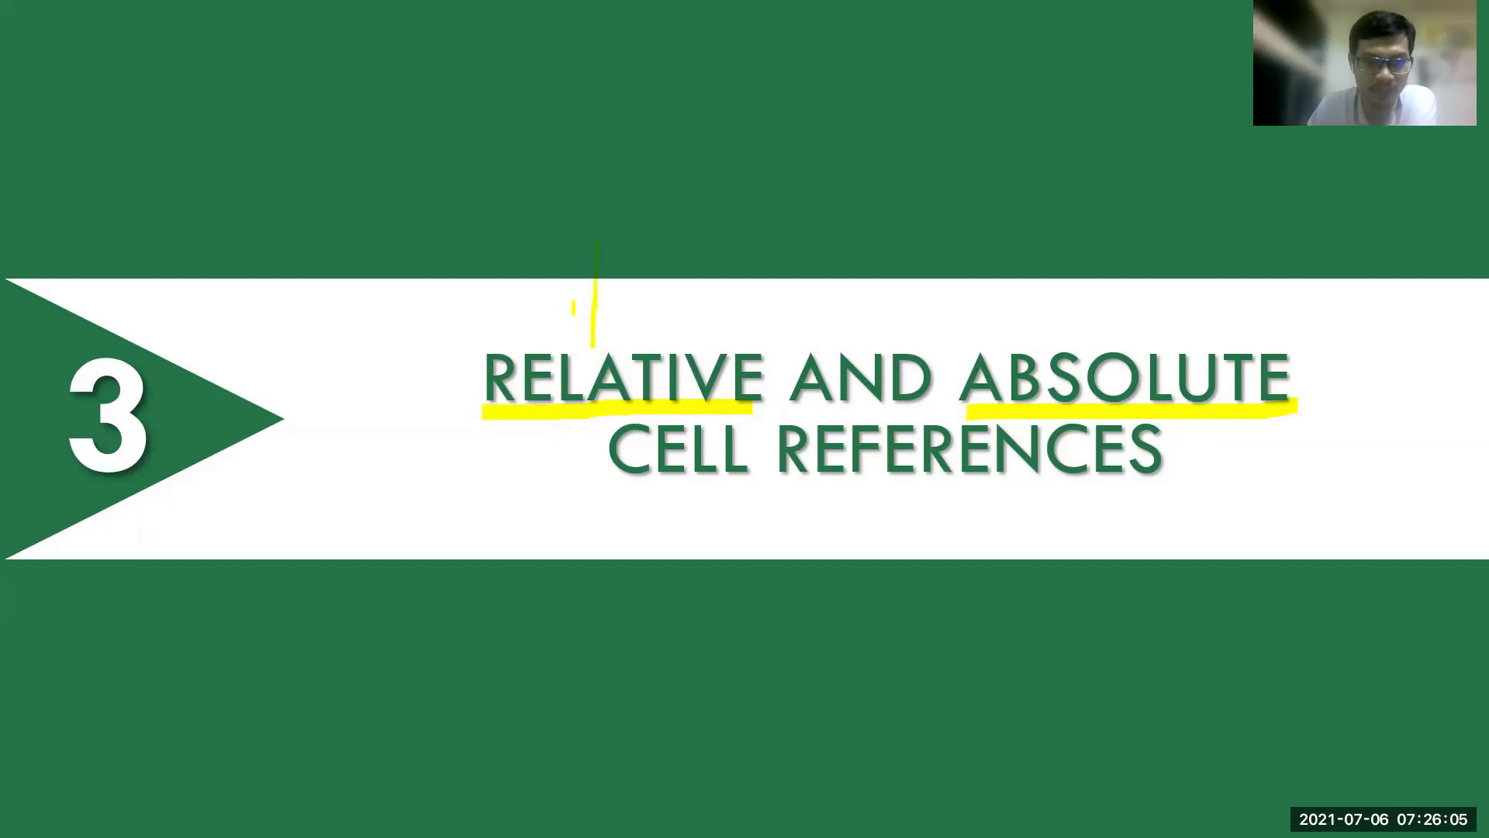
left_click_drag(604, 357, 642, 306)
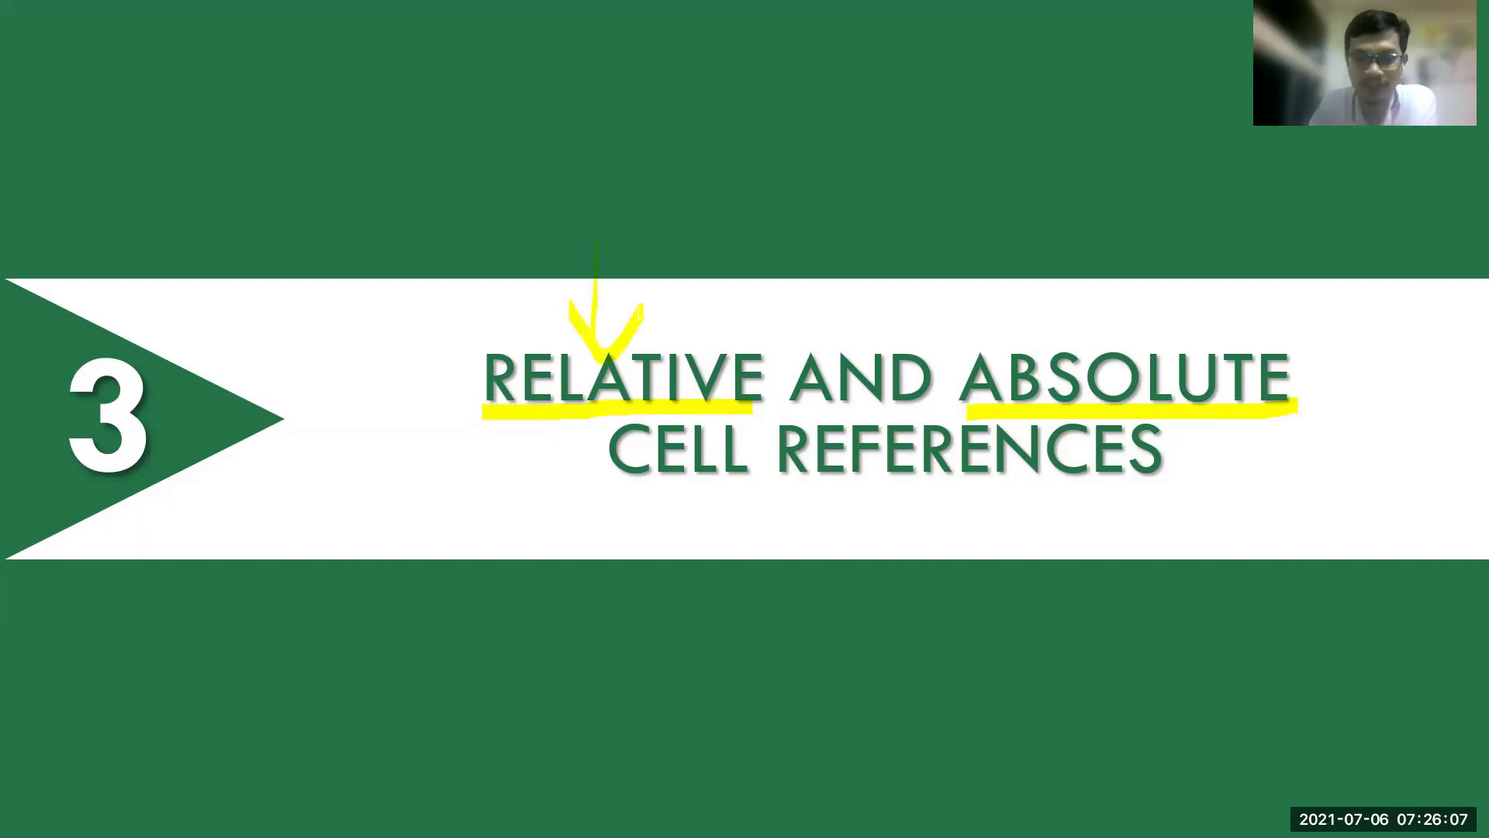
mouse_move(602, 244)
left_mouse_down()
mouse_move(601, 349)
mouse_move(607, 254)
left_mouse_up()
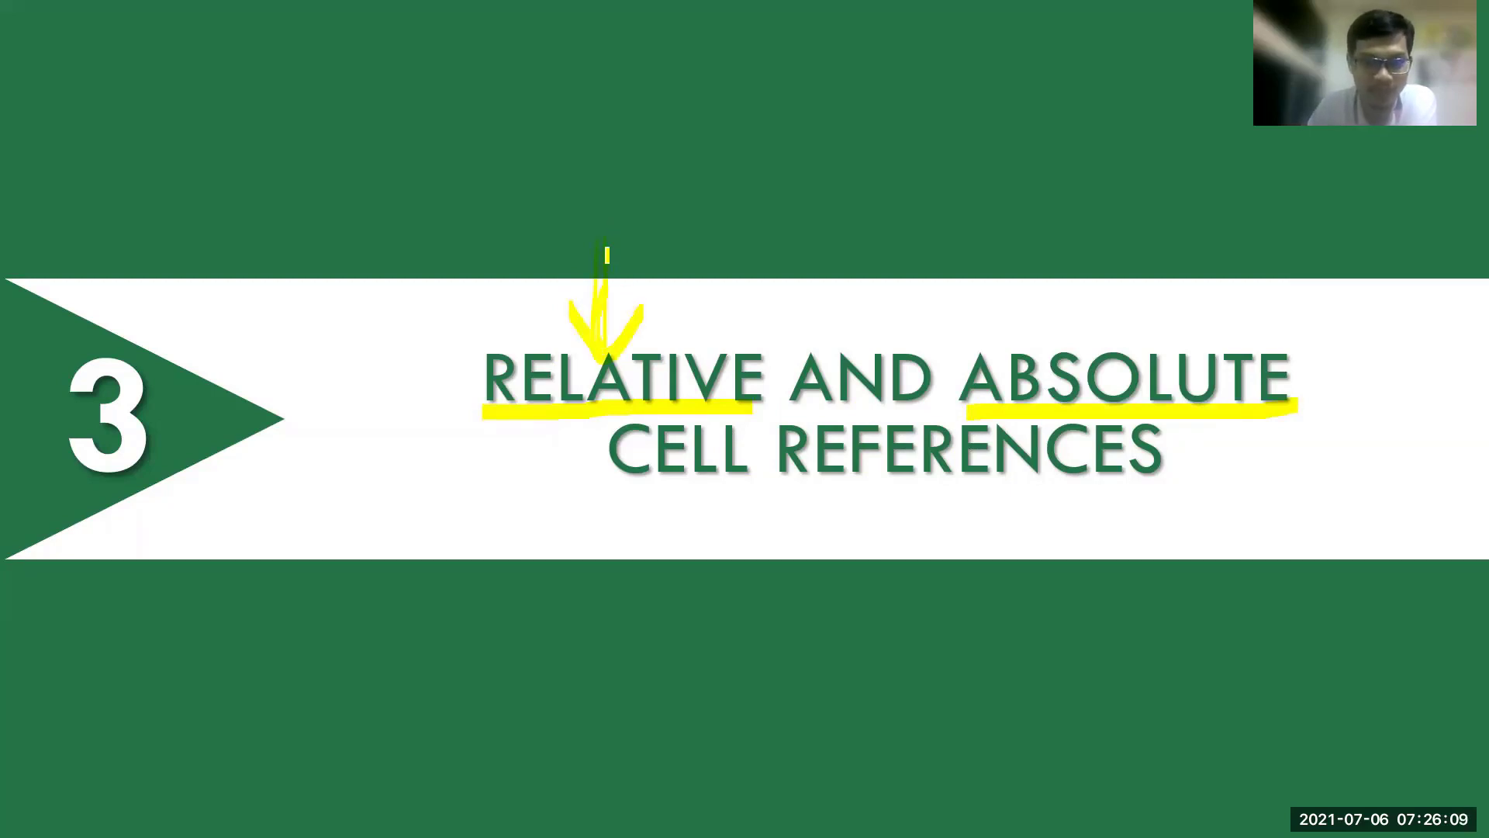
left_click_drag(1169, 355, 1405, 392)
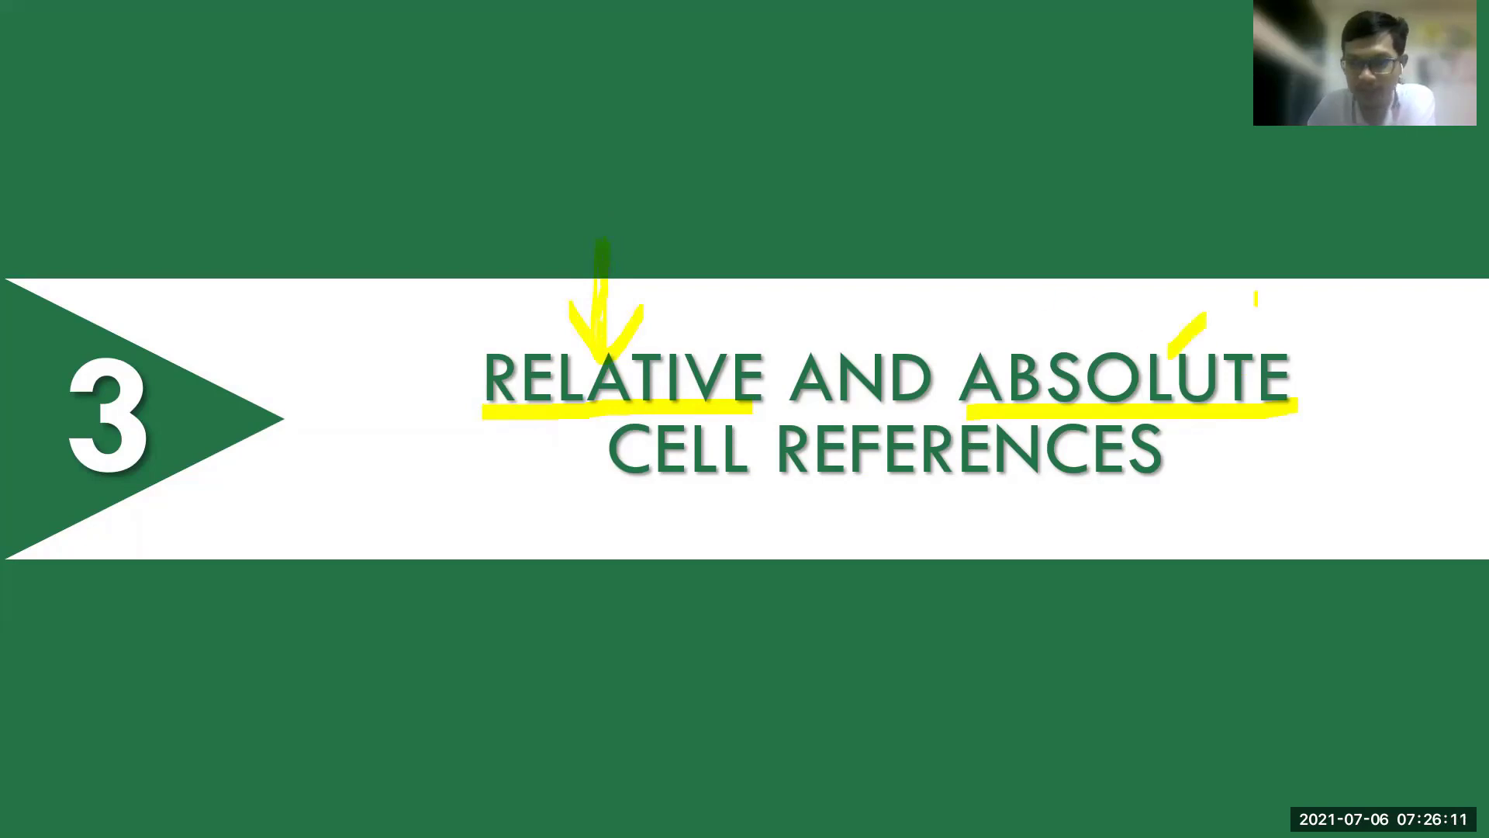
mouse_move(1186, 294)
left_mouse_down()
mouse_move(1170, 347)
mouse_move(1231, 355)
left_mouse_up()
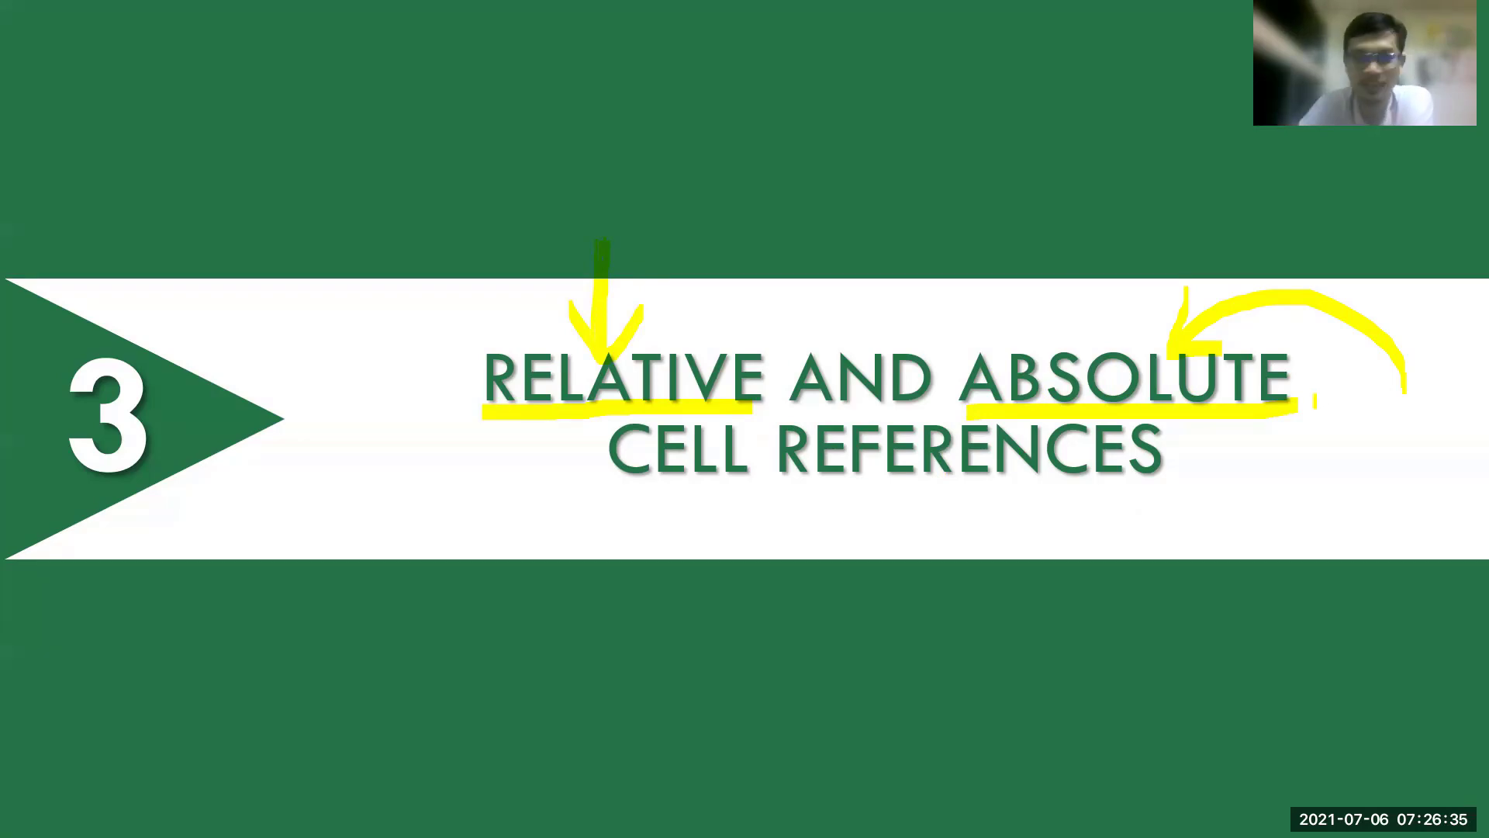
Step: Advance to the Relative vs. Absolute References slide and highlight 'cell references', 'Relative references' and 'Absolute references'
key("Right")
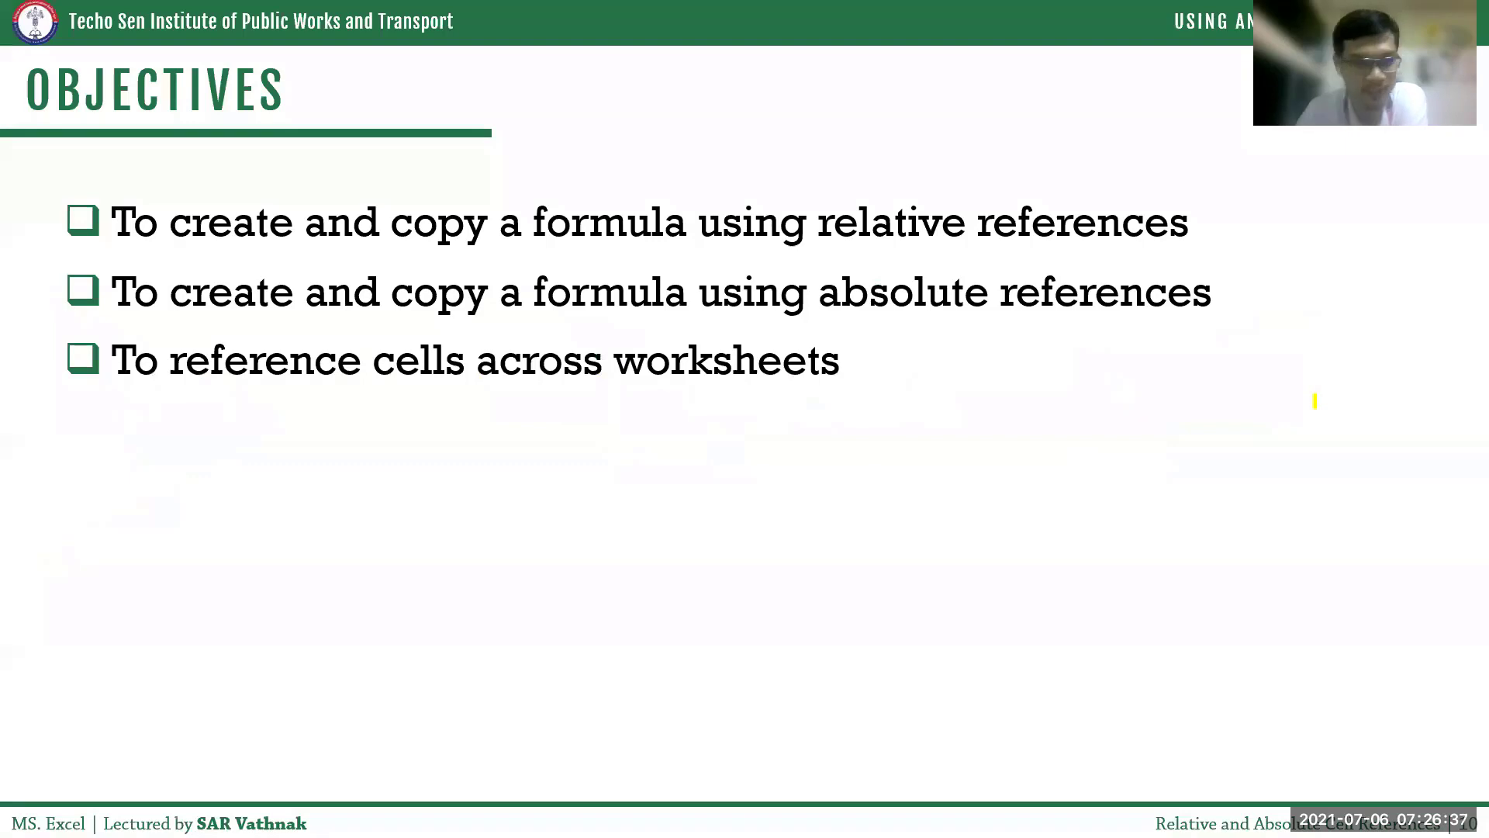
key("Right")
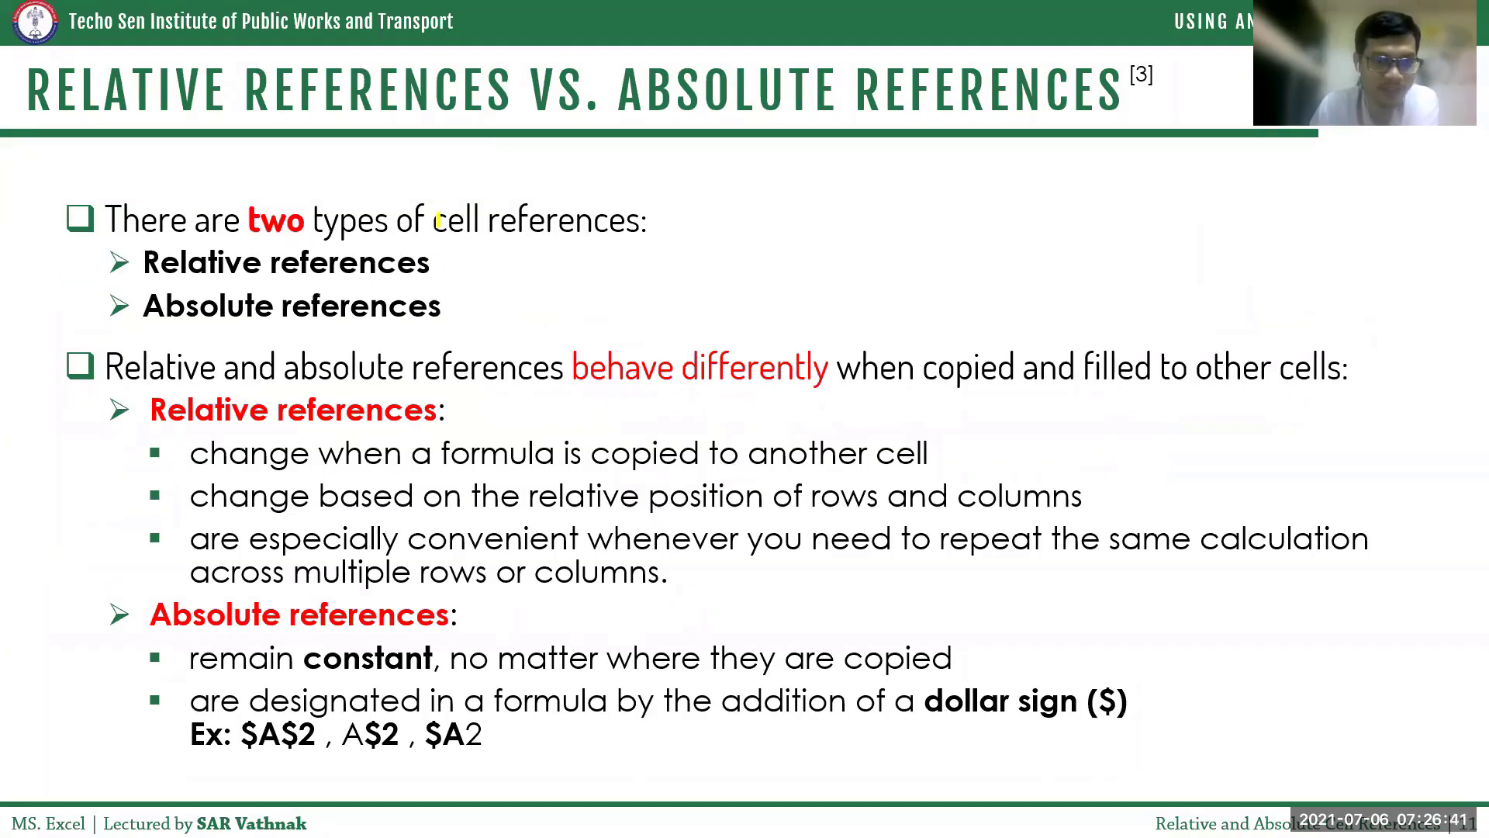
left_click_drag(440, 220, 647, 221)
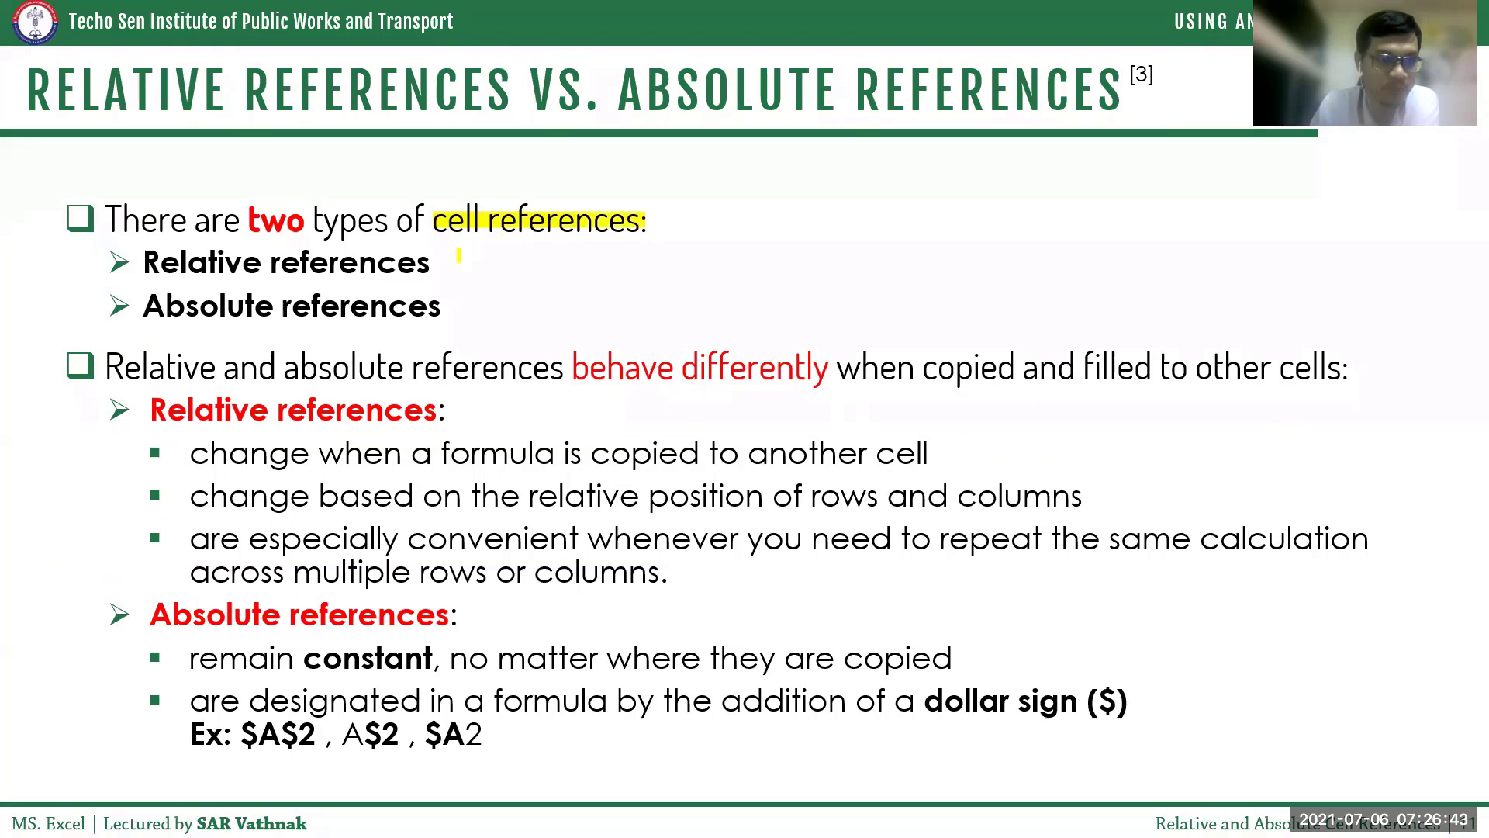
left_click_drag(146, 263, 455, 259)
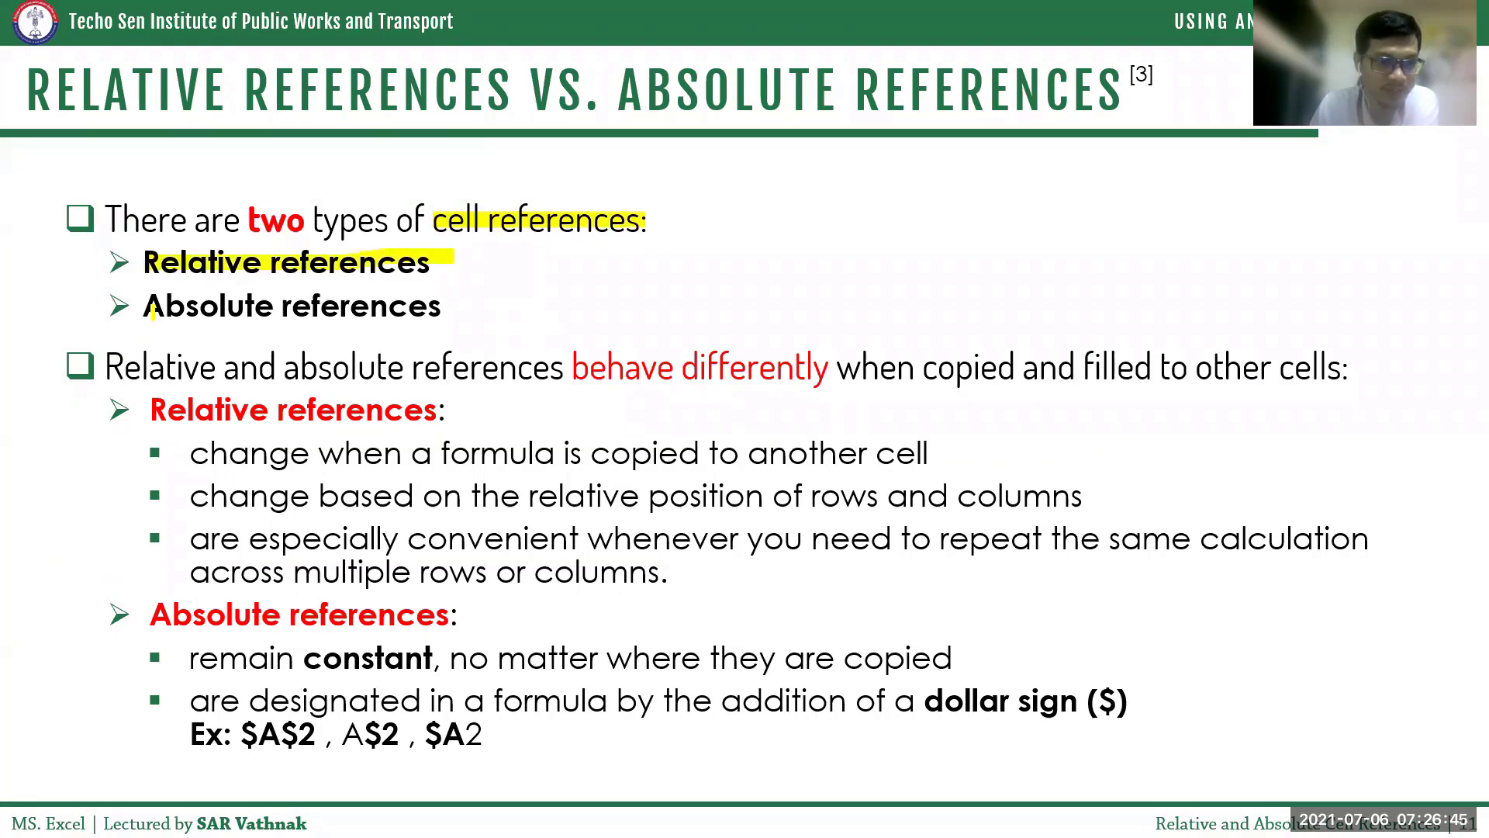
left_click_drag(146, 312, 254, 312)
left_click_drag(364, 310, 446, 311)
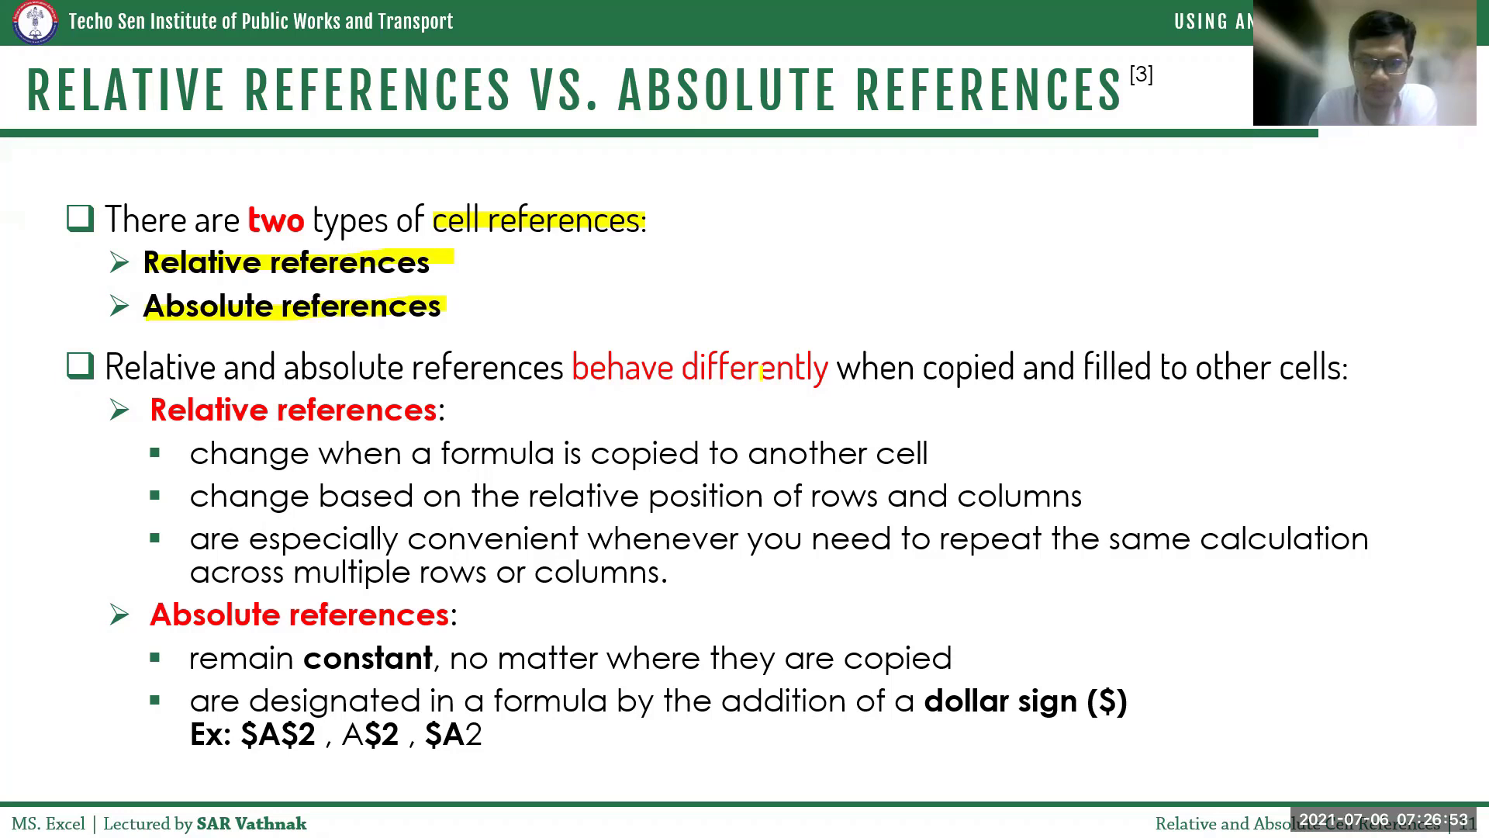
Step: Highlight 'behave differently', 'copied', 'filled to other cells', the Relative references heading and its two bullets
left_click_drag(576, 367, 825, 365)
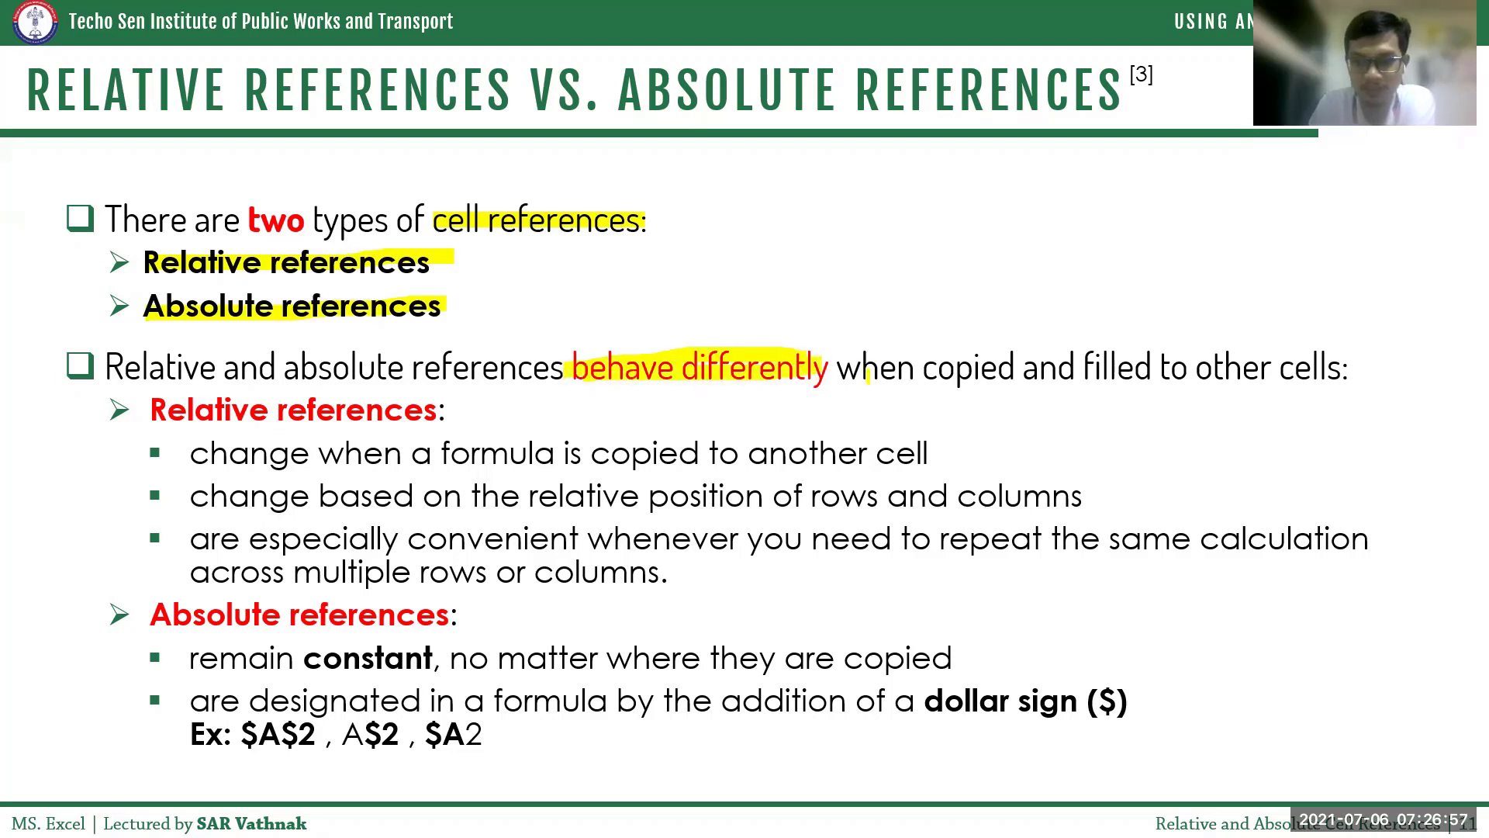
left_click_drag(923, 386, 1015, 386)
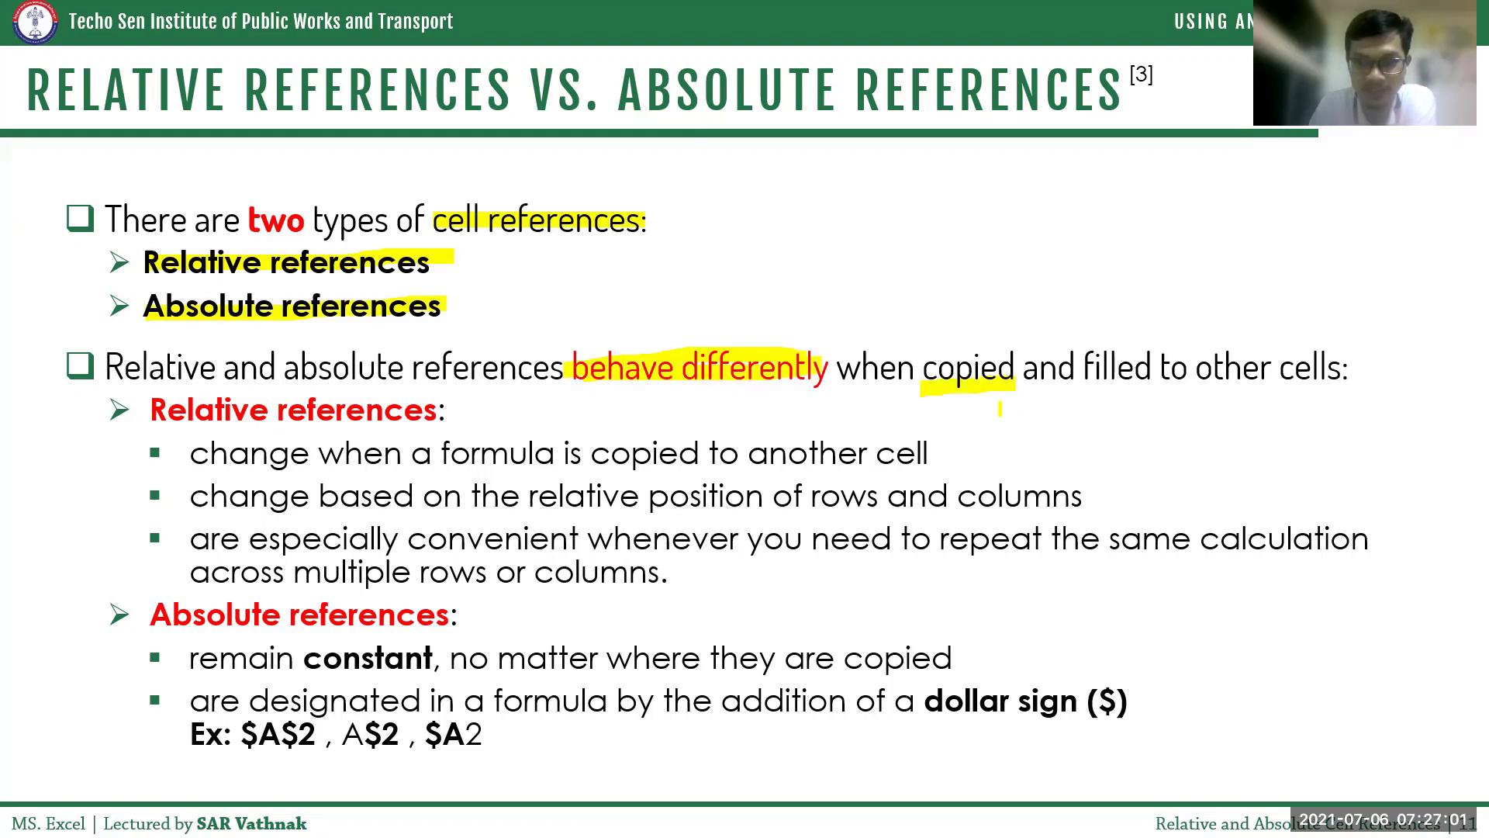
left_click_drag(1083, 392, 1340, 388)
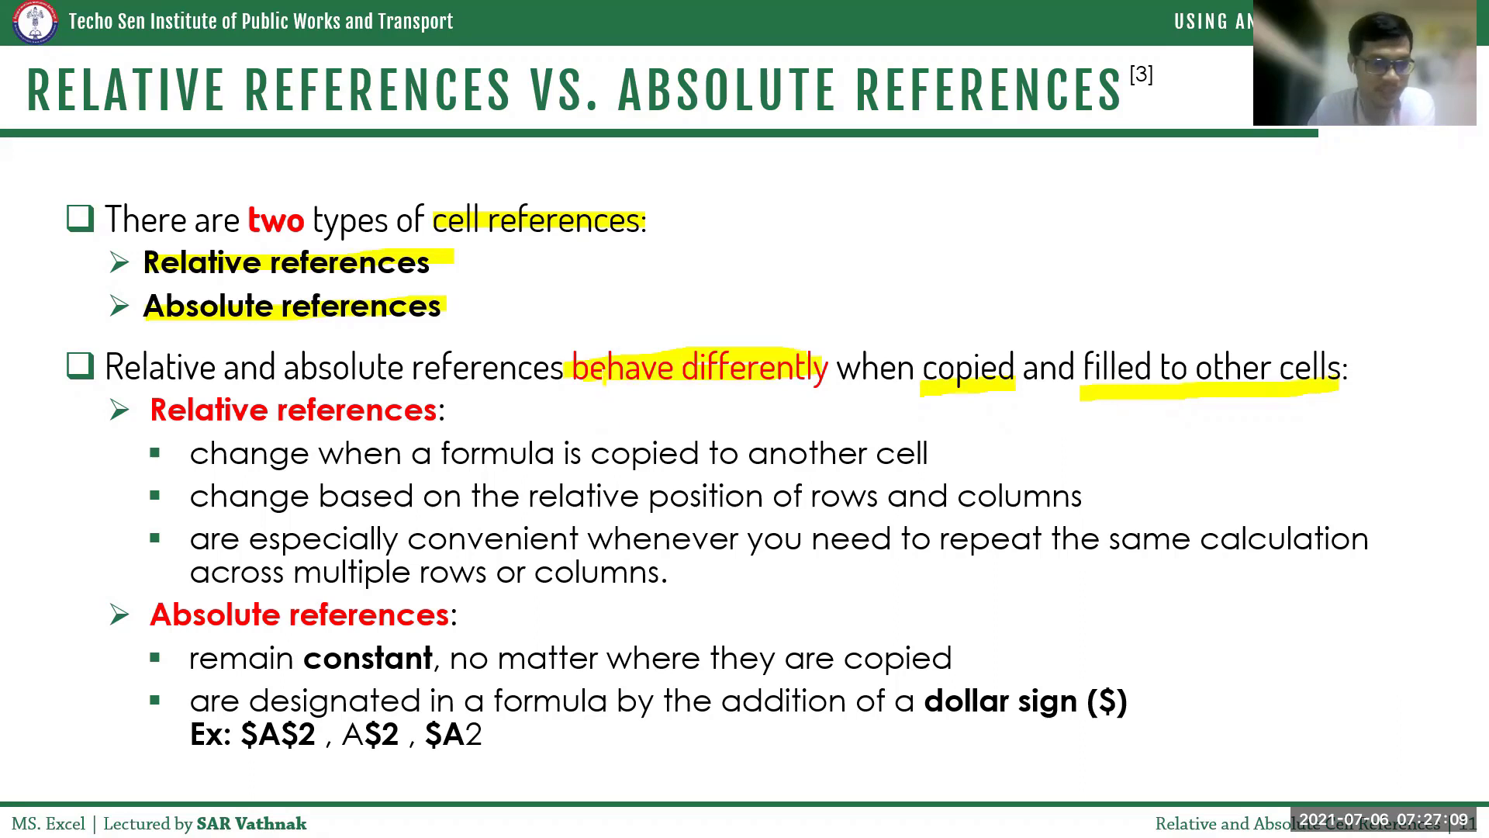
left_click_drag(149, 410, 456, 412)
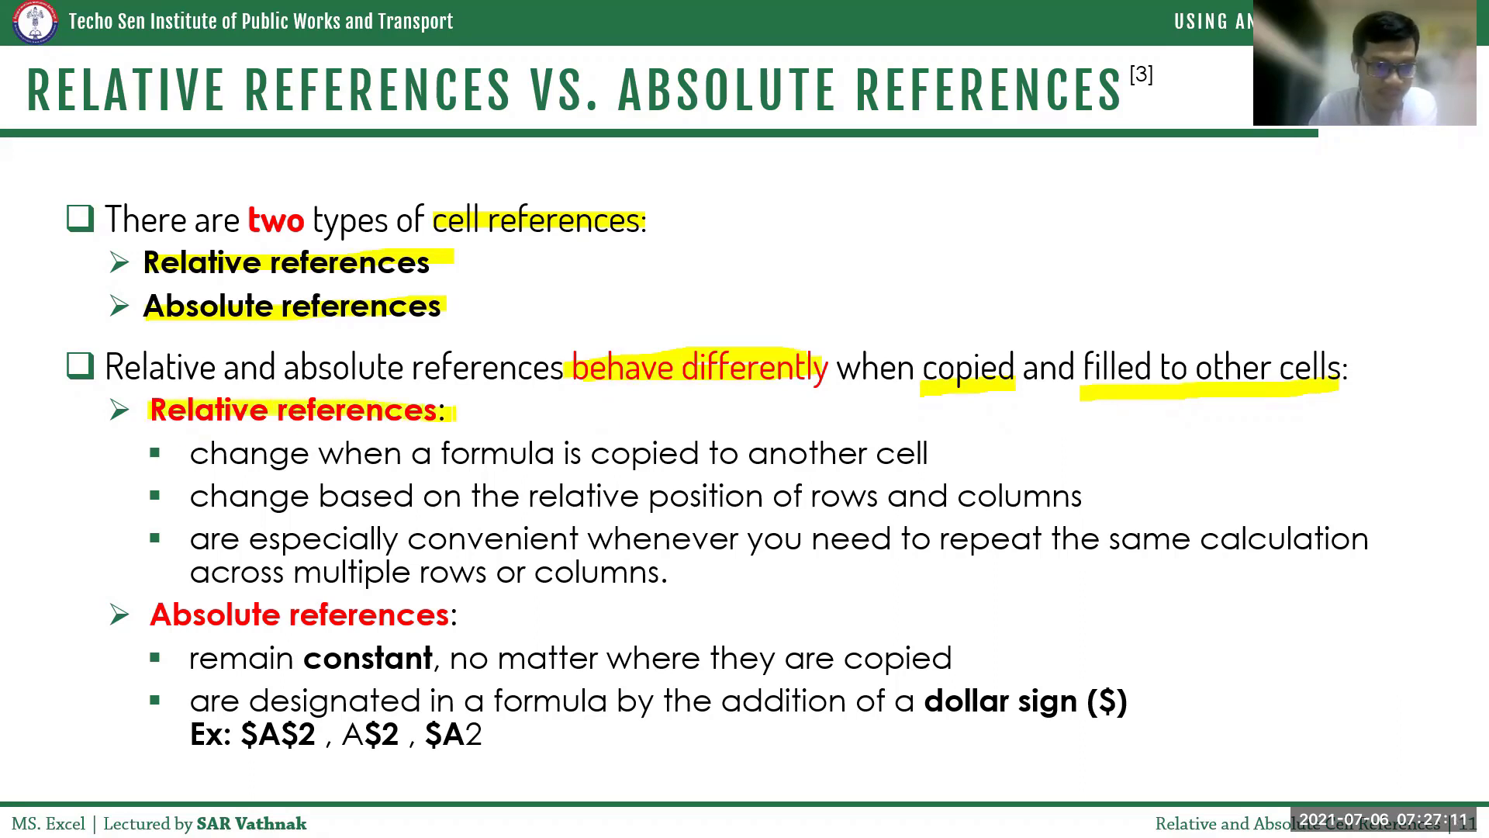
left_click_drag(193, 458, 931, 455)
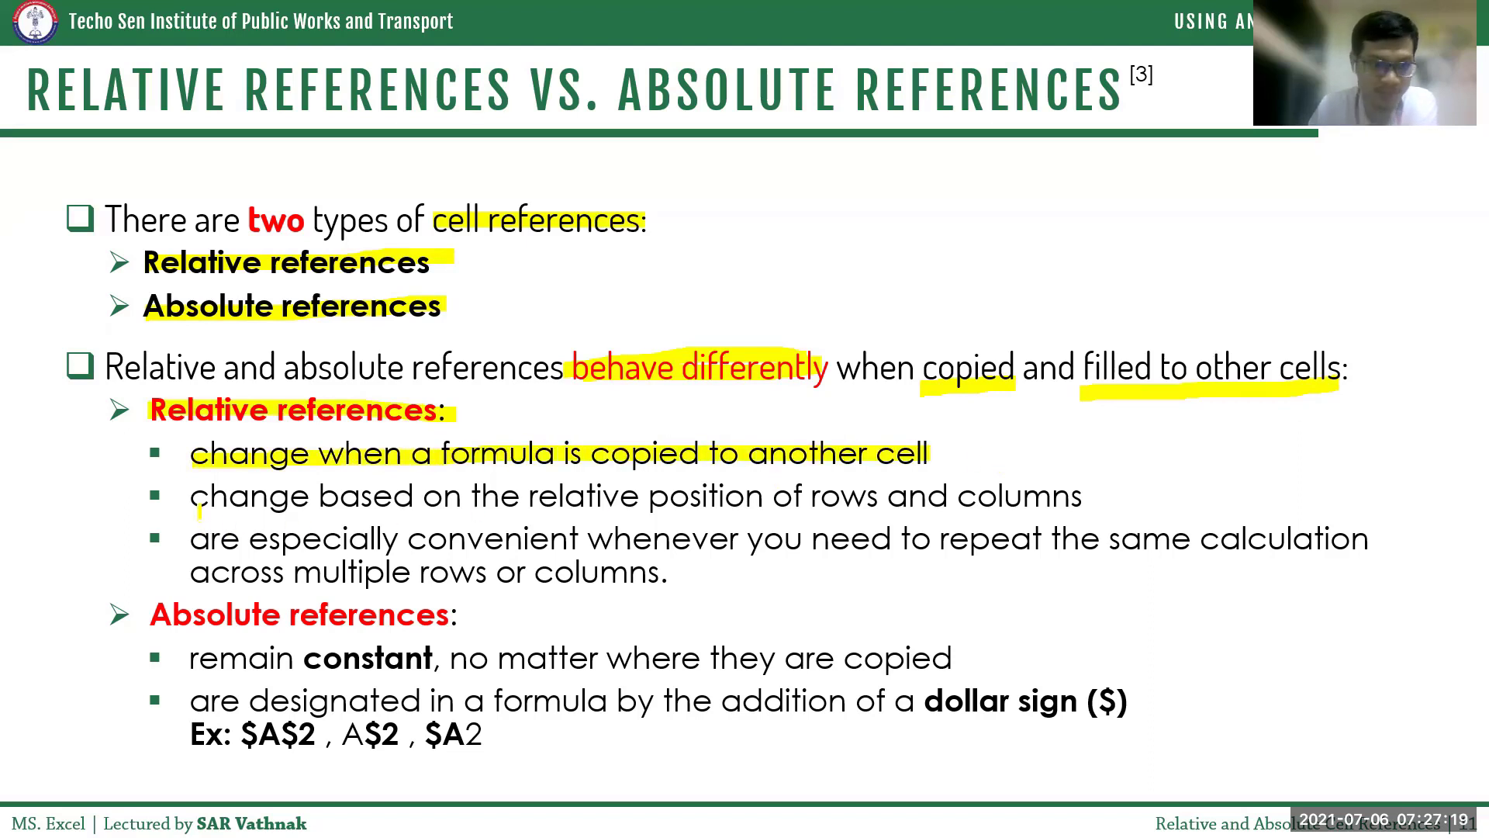
left_click_drag(192, 498, 1090, 508)
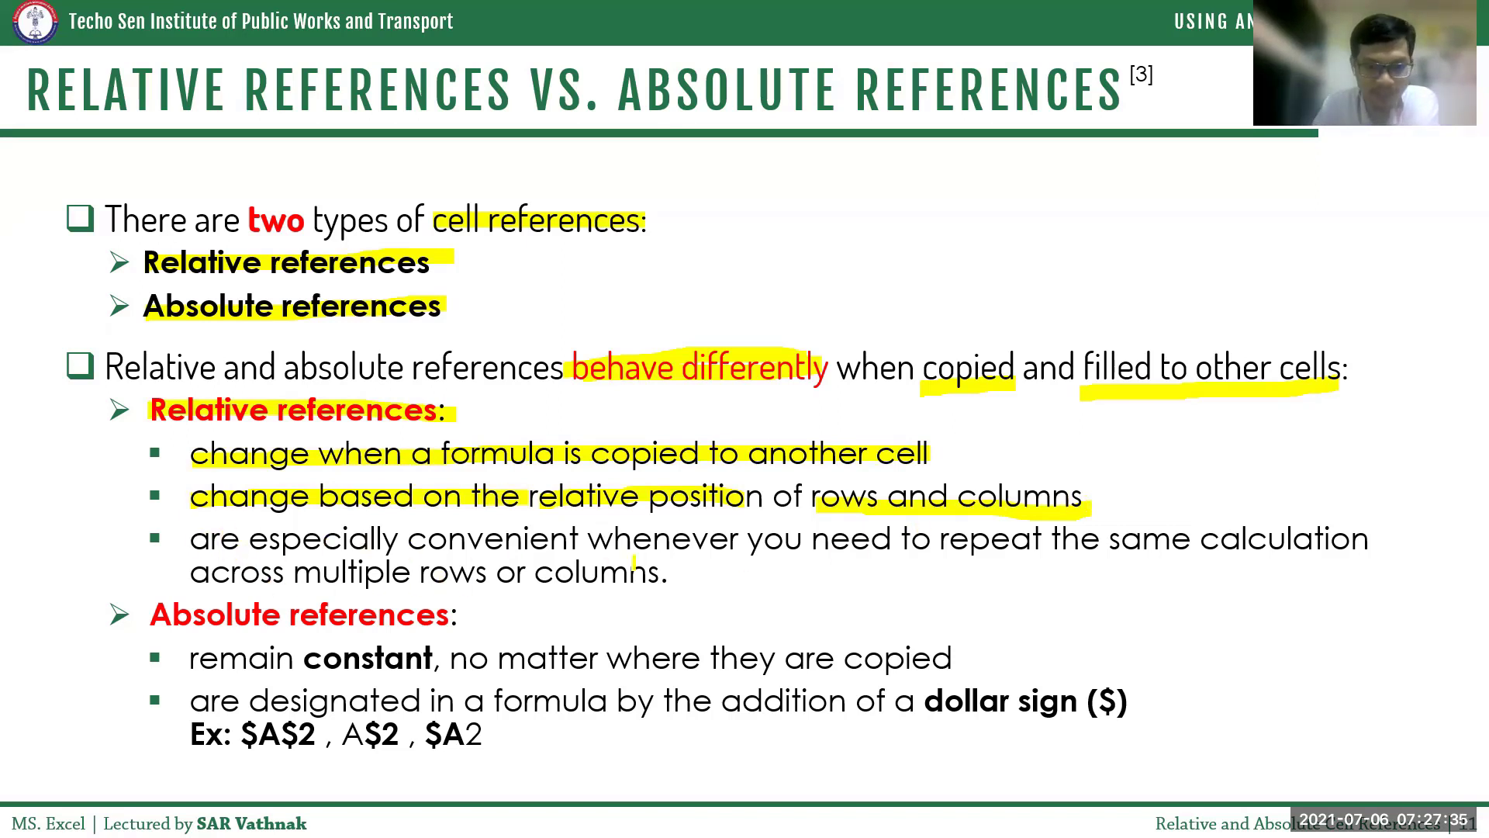
Step: Highlight 'you need to repeat the same calculation', the Absolute references heading and 'constant,', then check-mark the heading
left_click_drag(751, 541, 1396, 526)
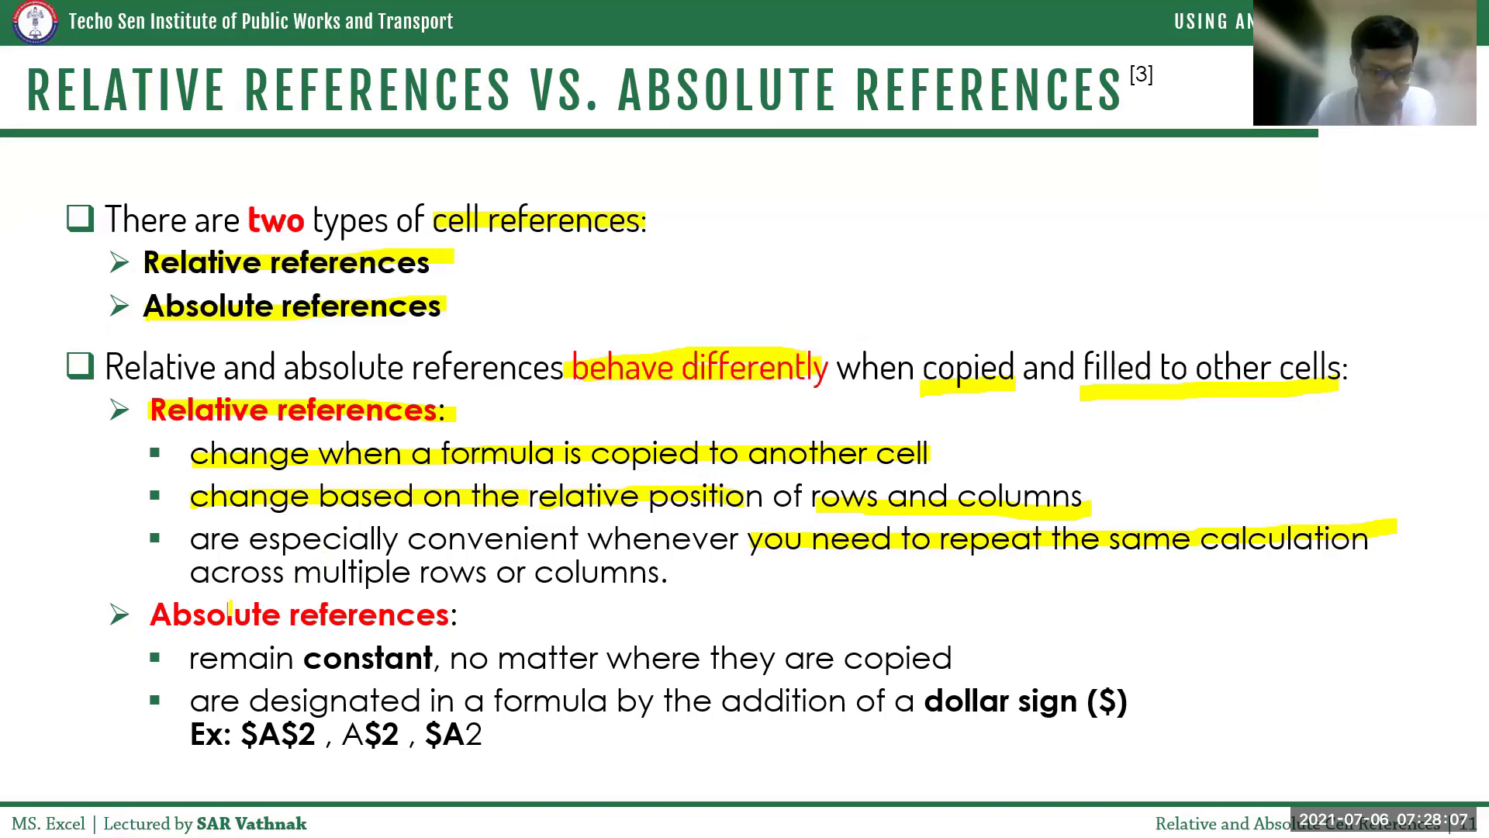
left_click_drag(144, 614, 449, 615)
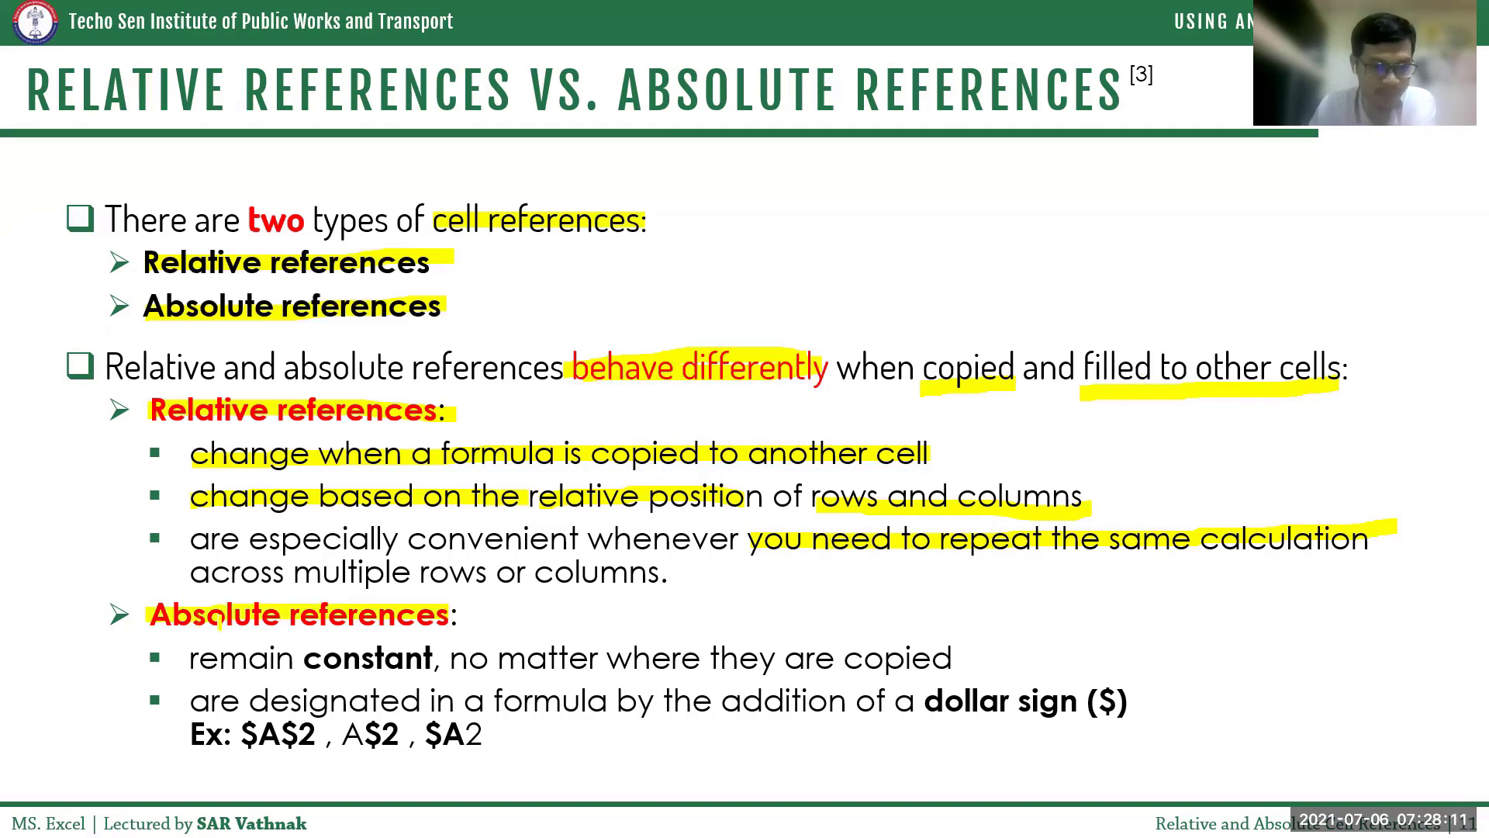
left_click_drag(302, 658, 450, 661)
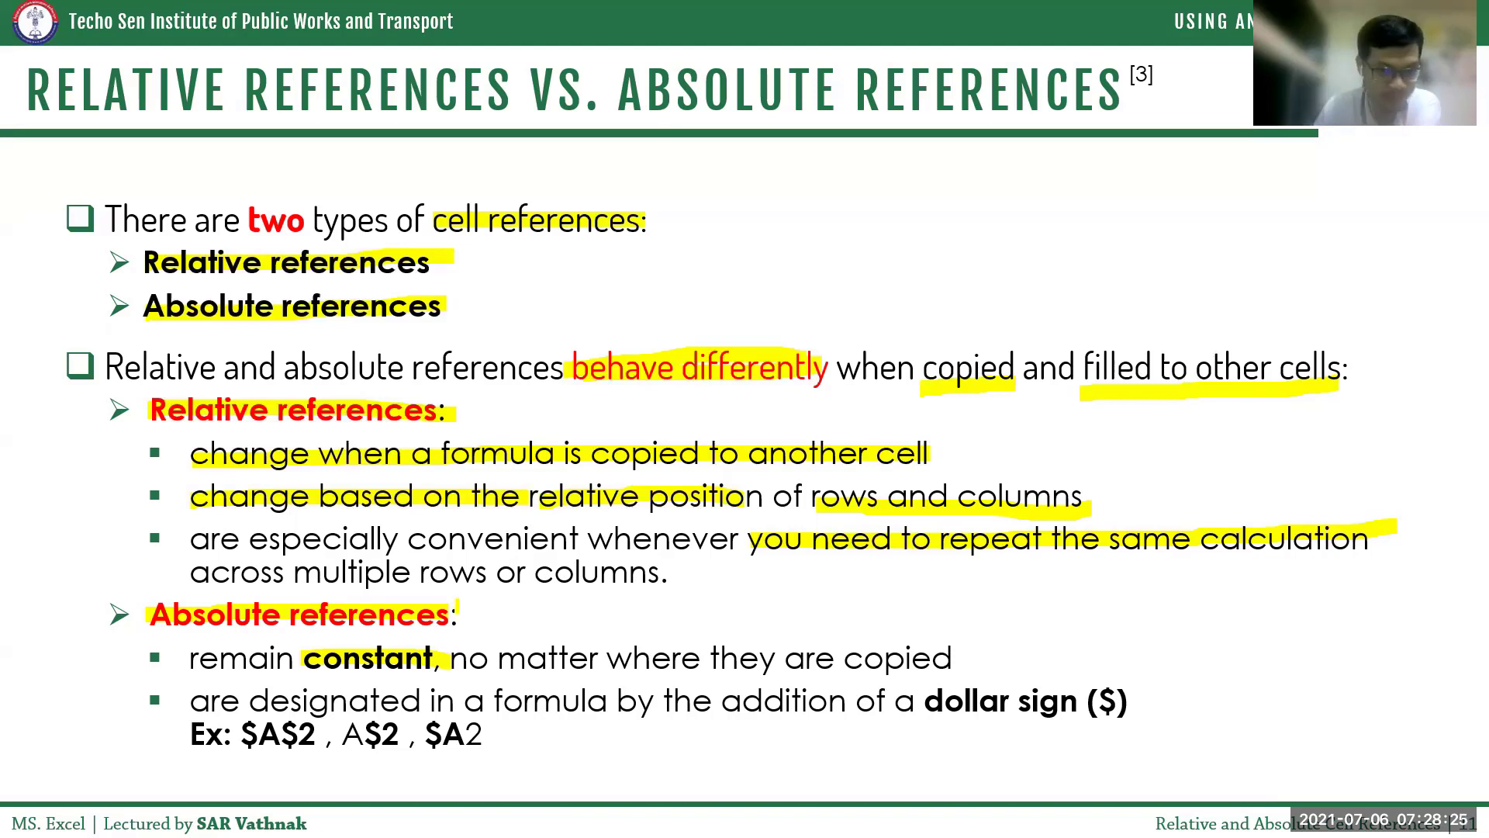
left_click_drag(456, 601, 506, 584)
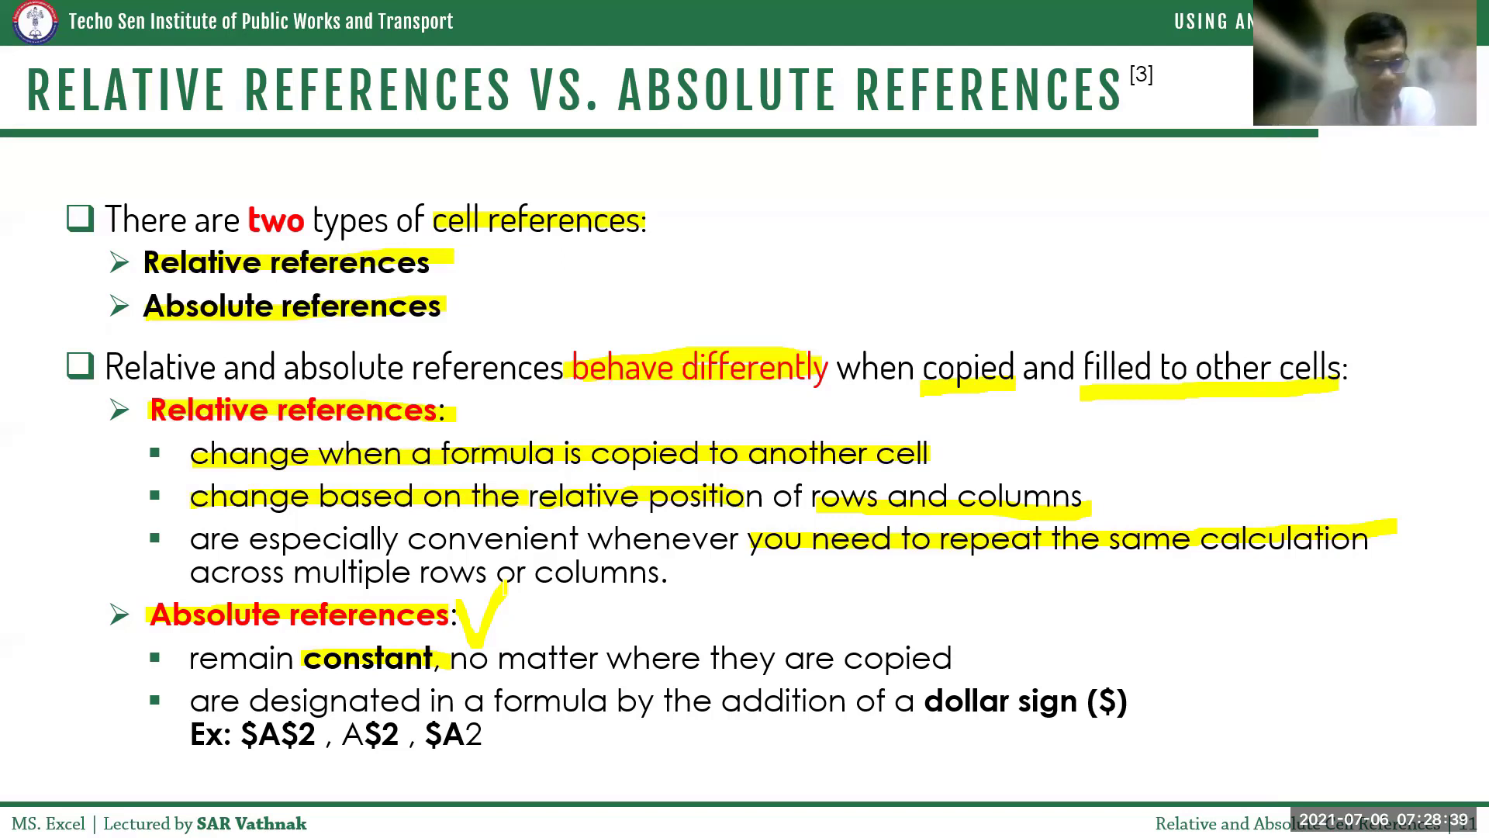
Step: Enlarge the check mark and highlight 'where they are copied' and 'dollar sign ($)'
mouse_move(459, 604)
left_mouse_down()
mouse_move(475, 640)
mouse_move(518, 578)
left_mouse_up()
left_click(532, 618)
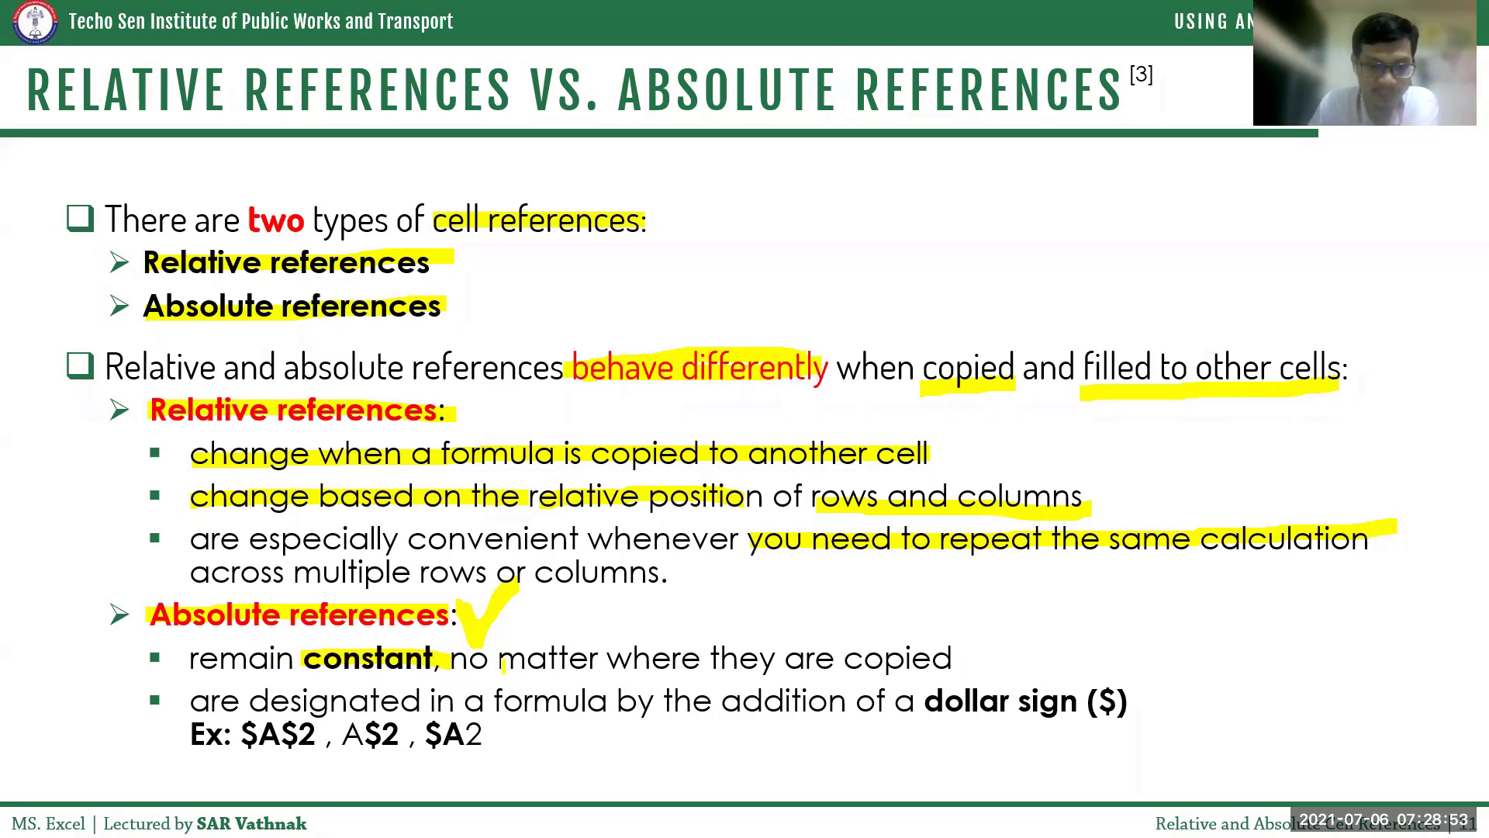
left_click_drag(611, 669, 954, 656)
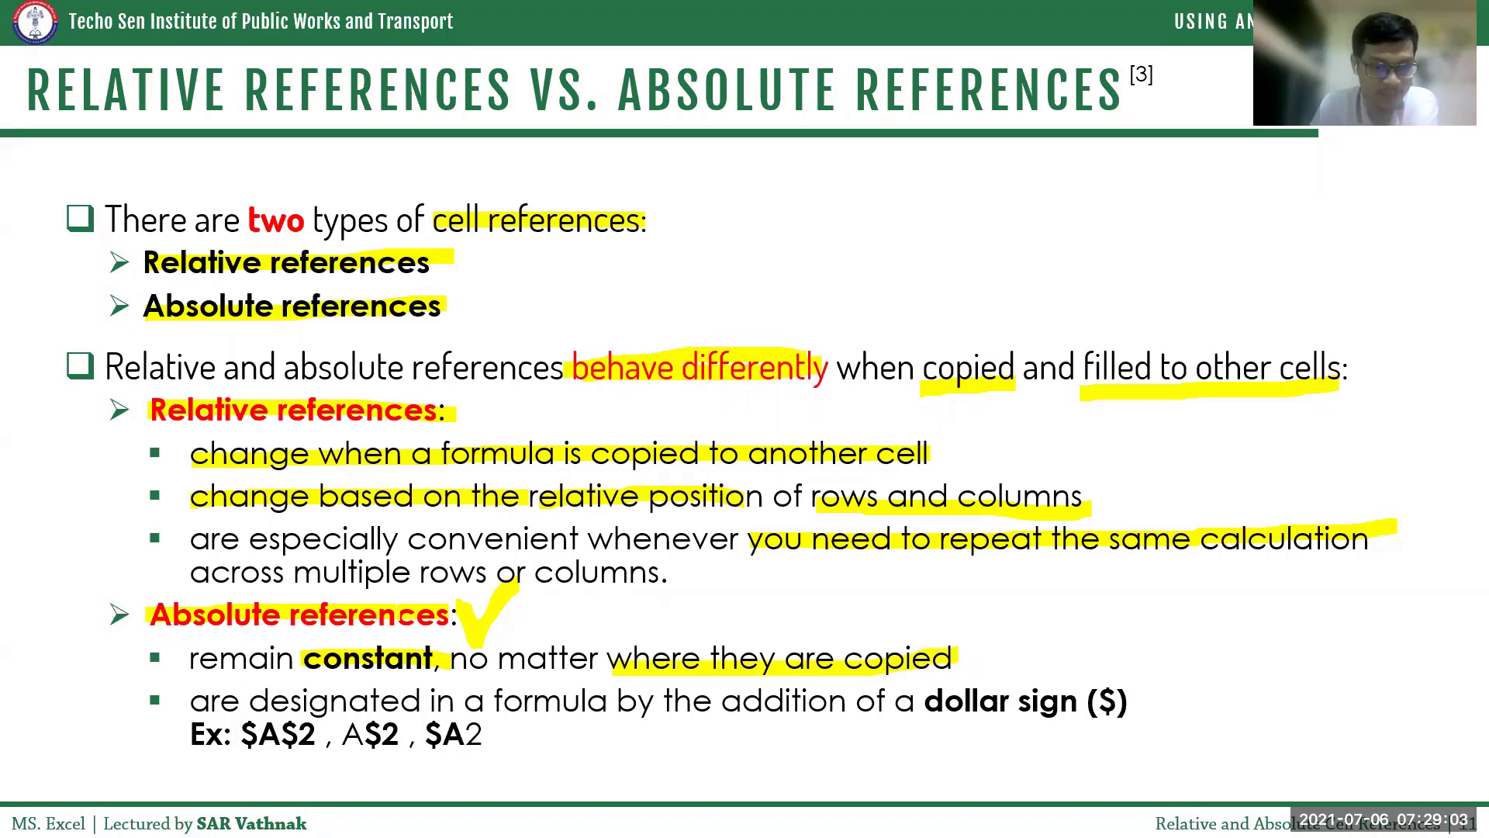
left_click_drag(937, 727, 1152, 719)
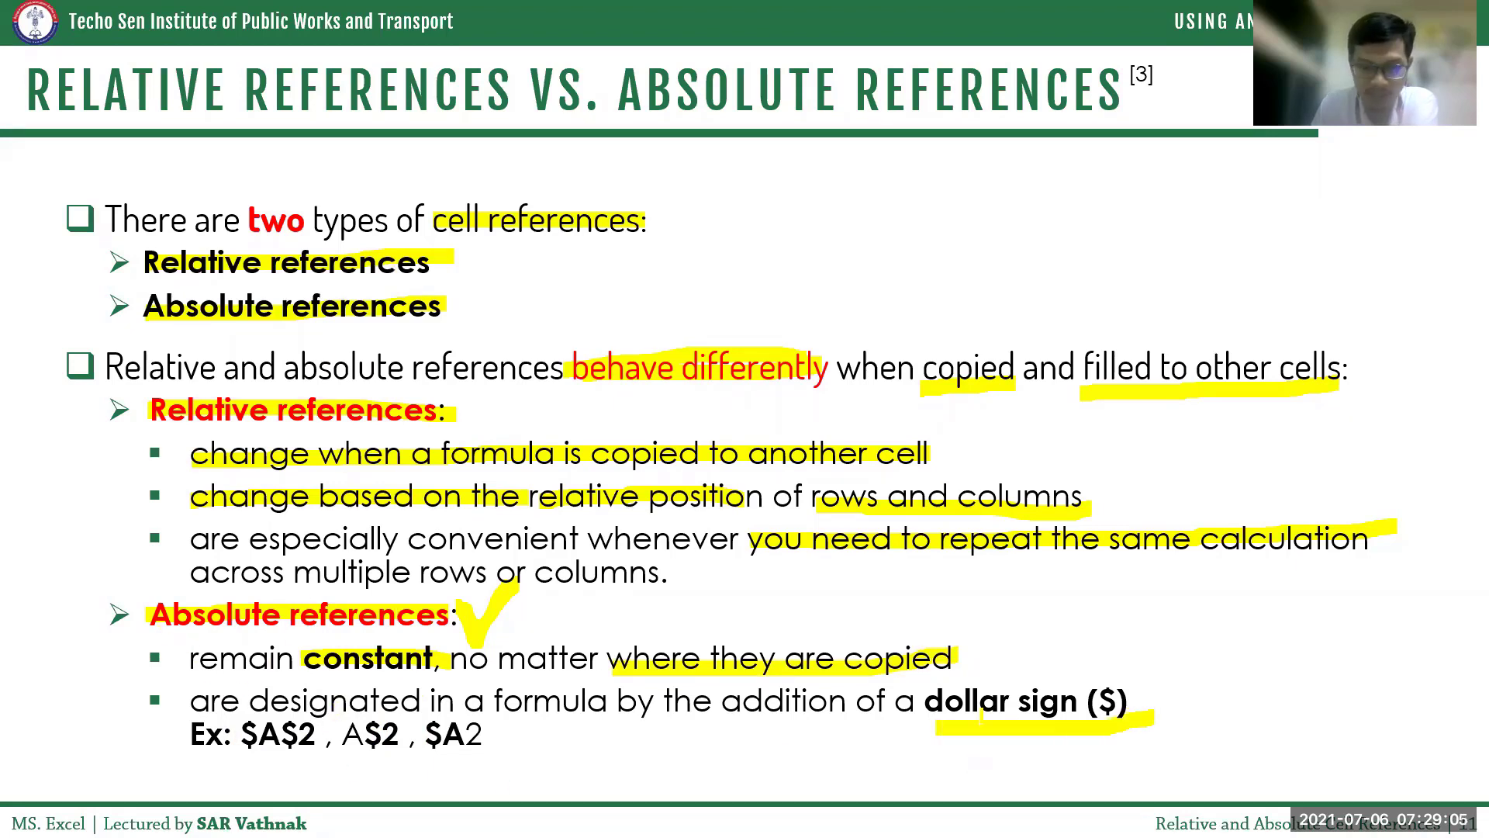
Step: Mark the examples $A$2, A$2 and the $A part of $A2 in yellow
left_click_drag(243, 764, 317, 764)
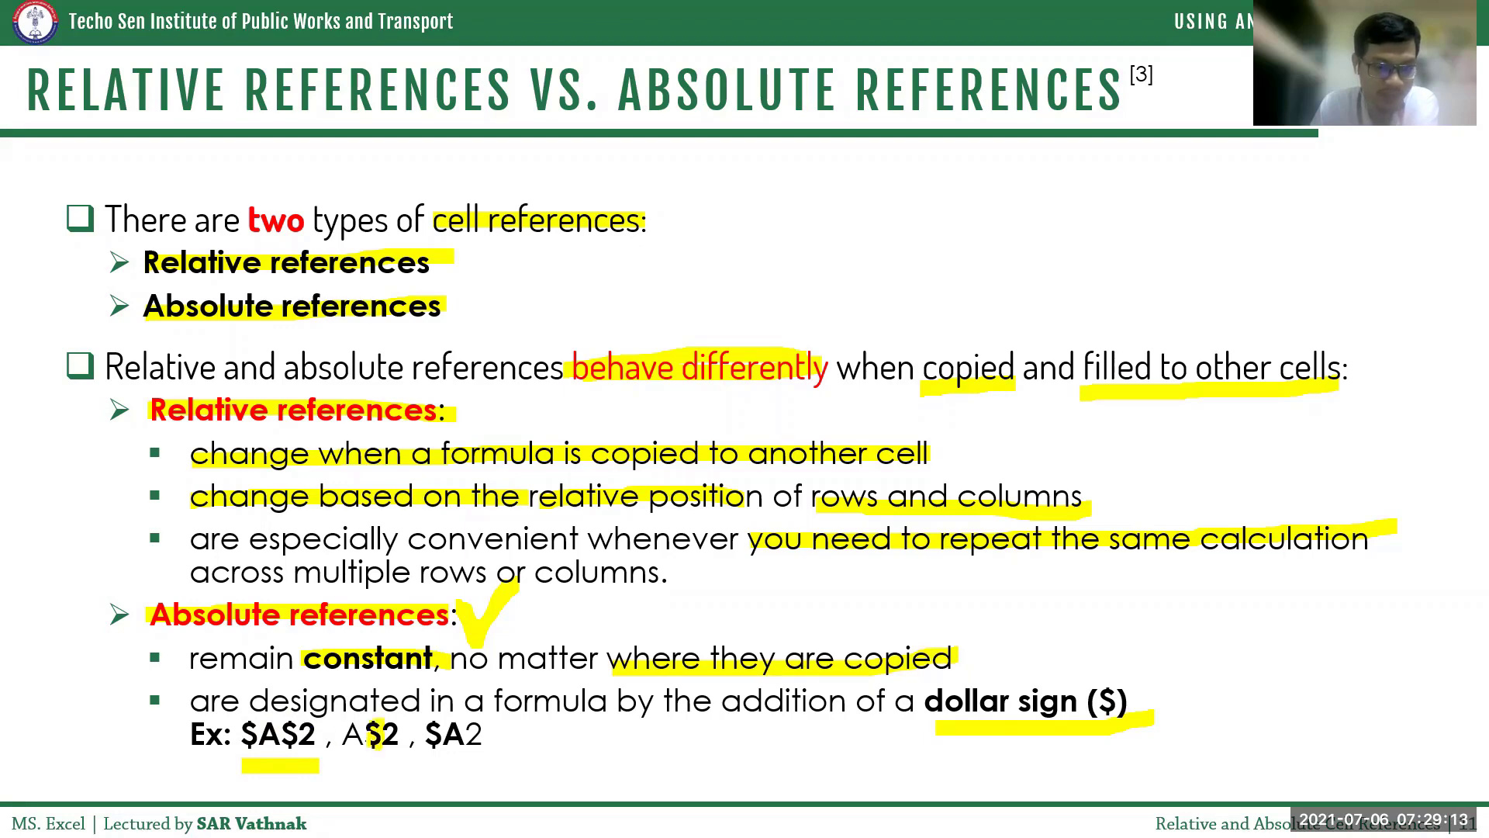
left_click_drag(434, 754, 435, 720)
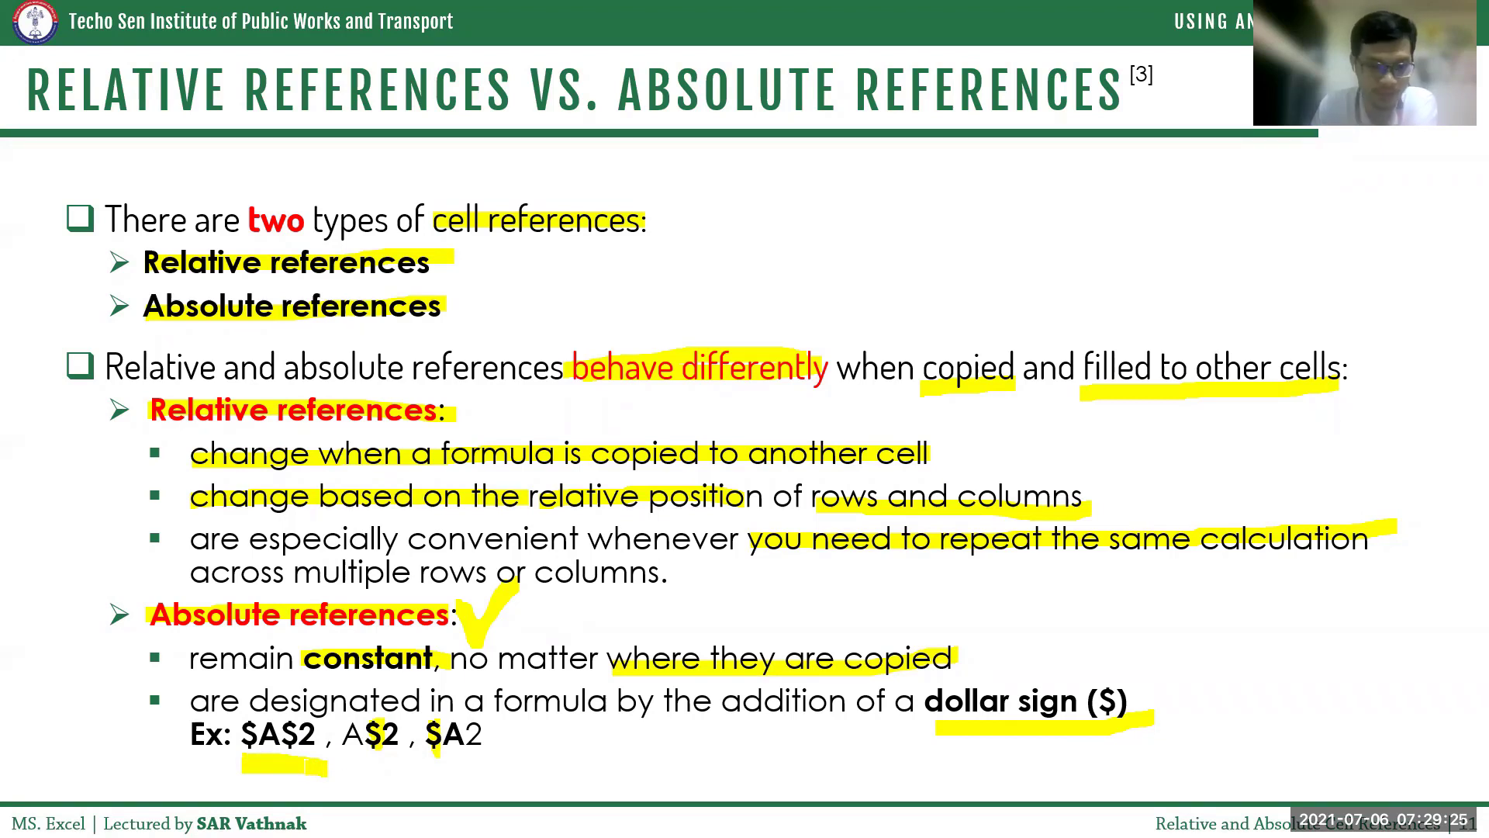
left_click_drag(344, 754, 396, 754)
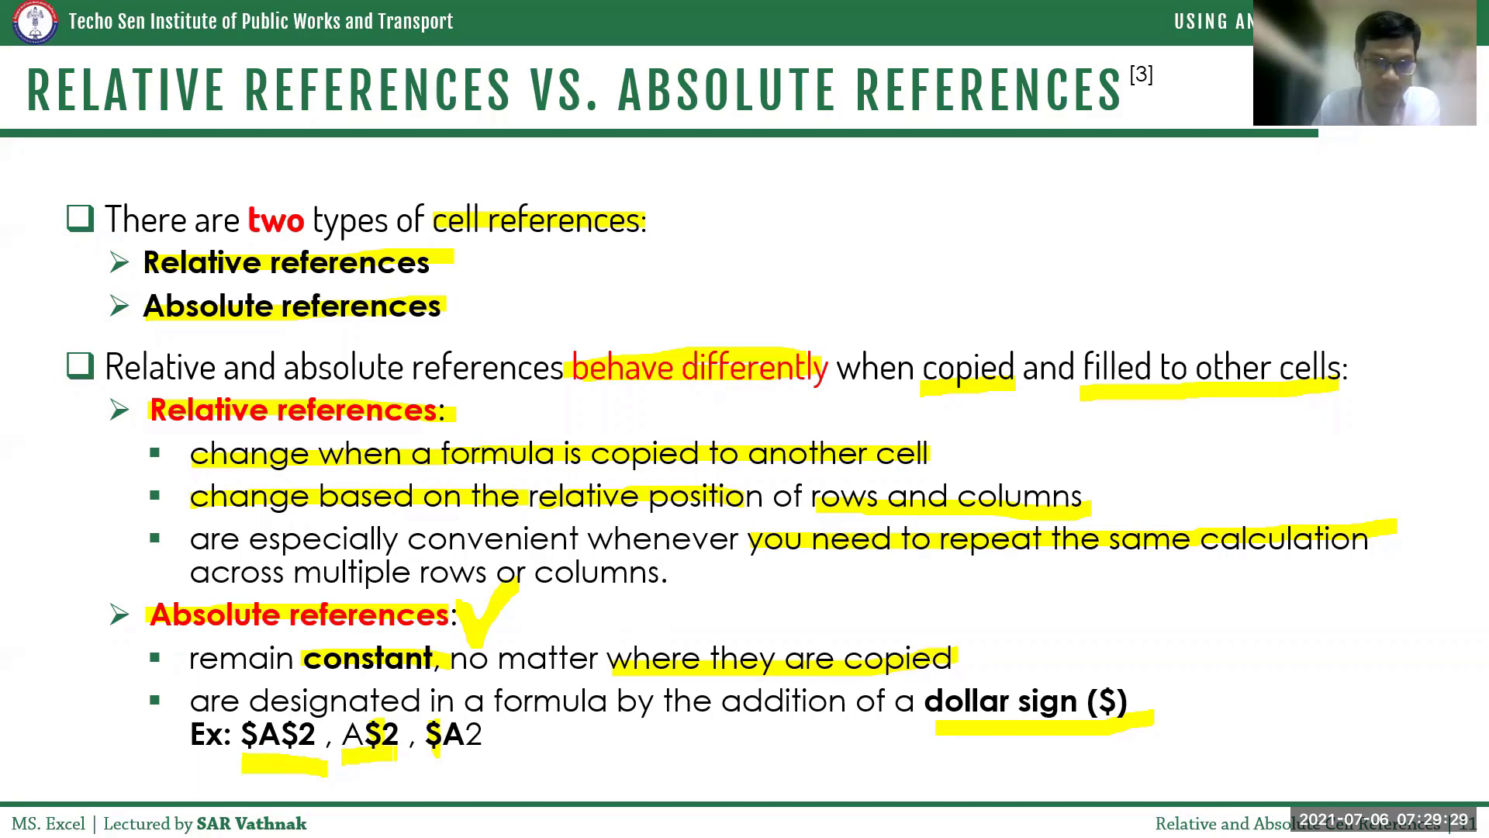
left_click_drag(429, 753, 463, 752)
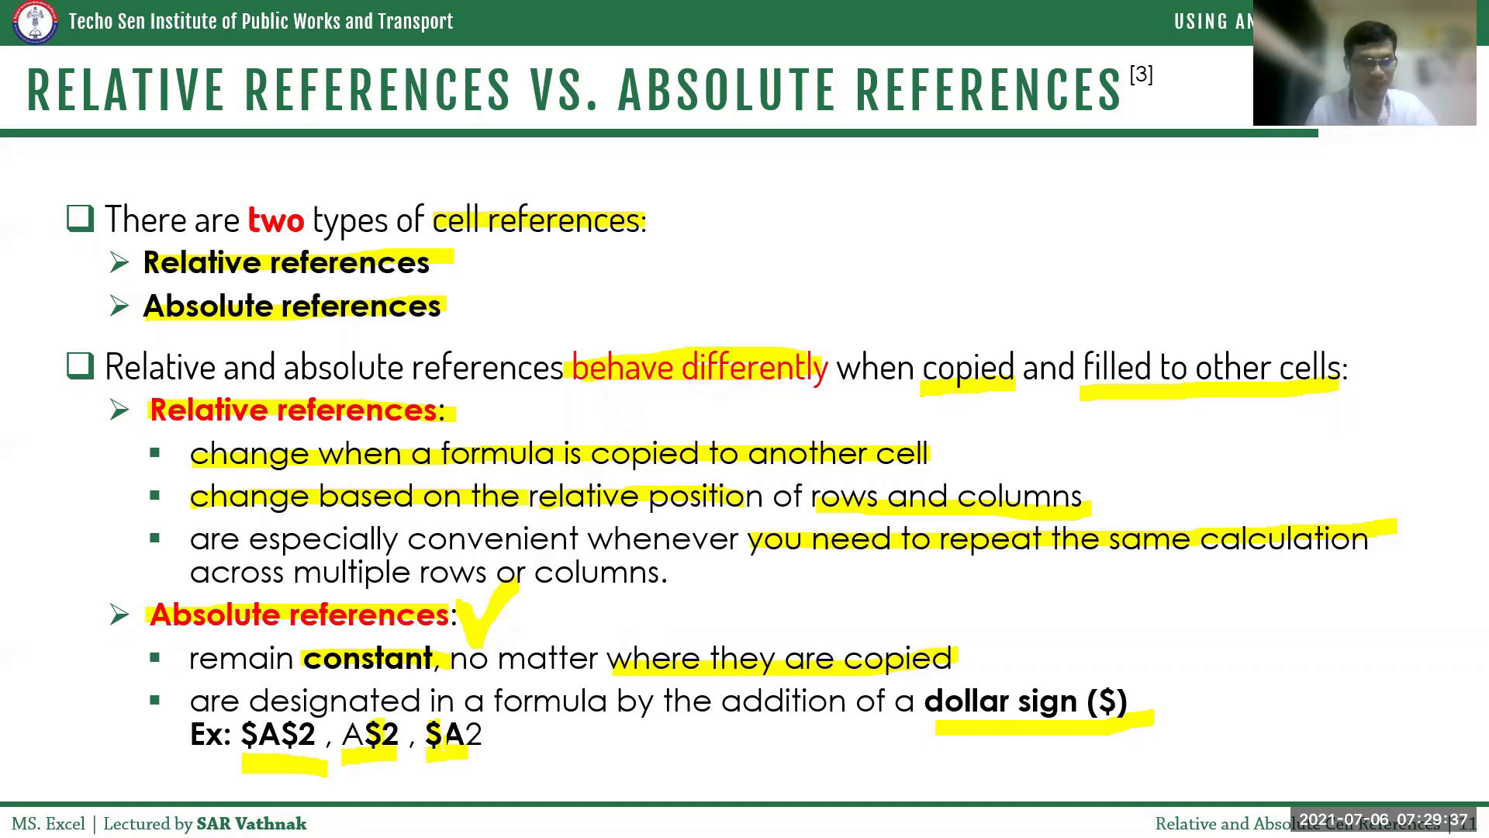
Step: End the slideshow to return to the Chemistry sheet of score-management-and-teaching-record.xlsx
key("Escape")
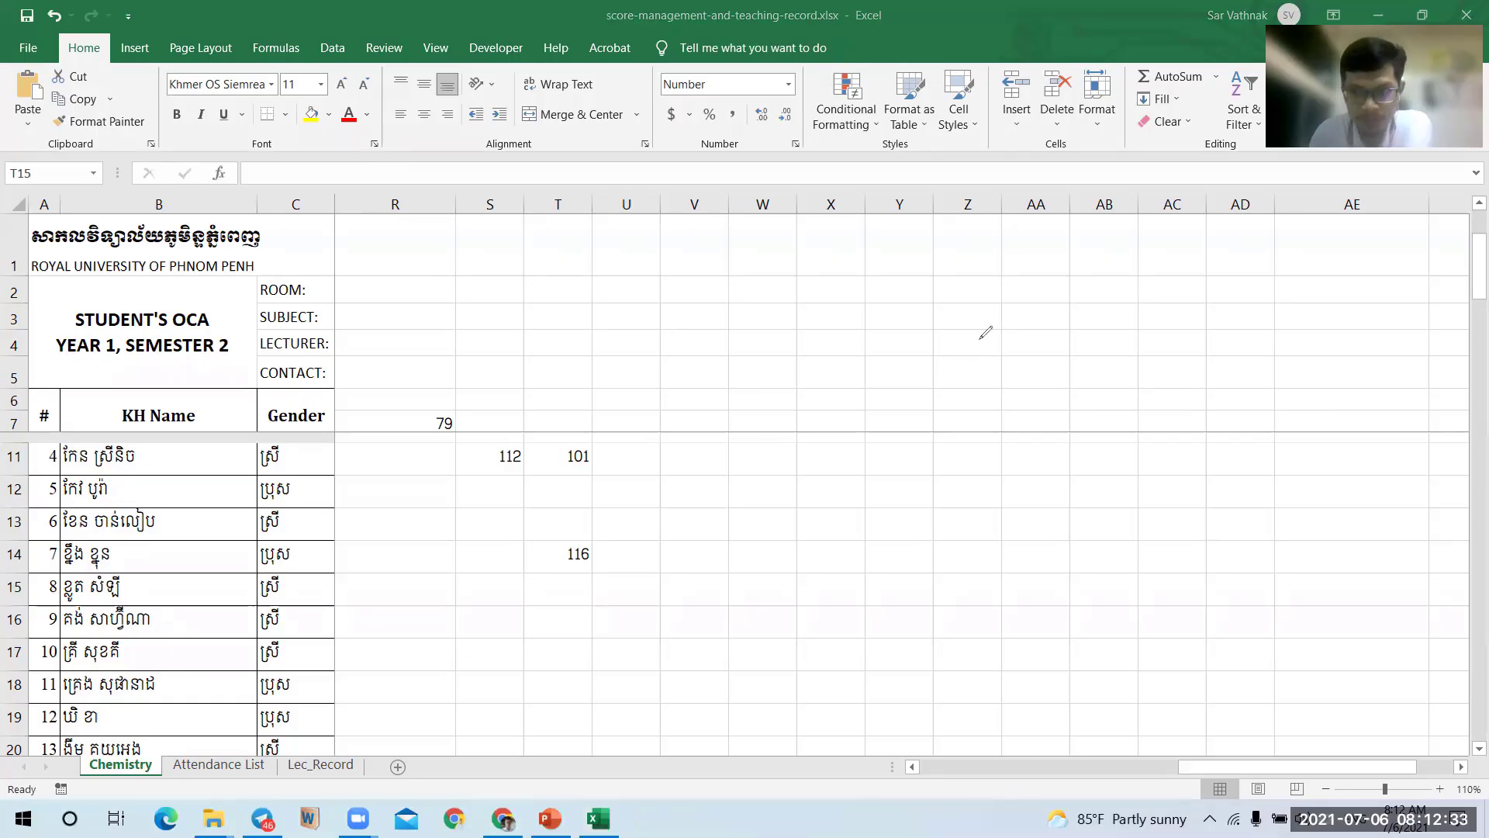
Step: Sketch A12 in red ink with arrows pointing left and right
mouse_move(889, 333)
left_mouse_down()
mouse_move(916, 326)
mouse_move(916, 301)
mouse_move(926, 334)
mouse_move(971, 324)
left_mouse_up()
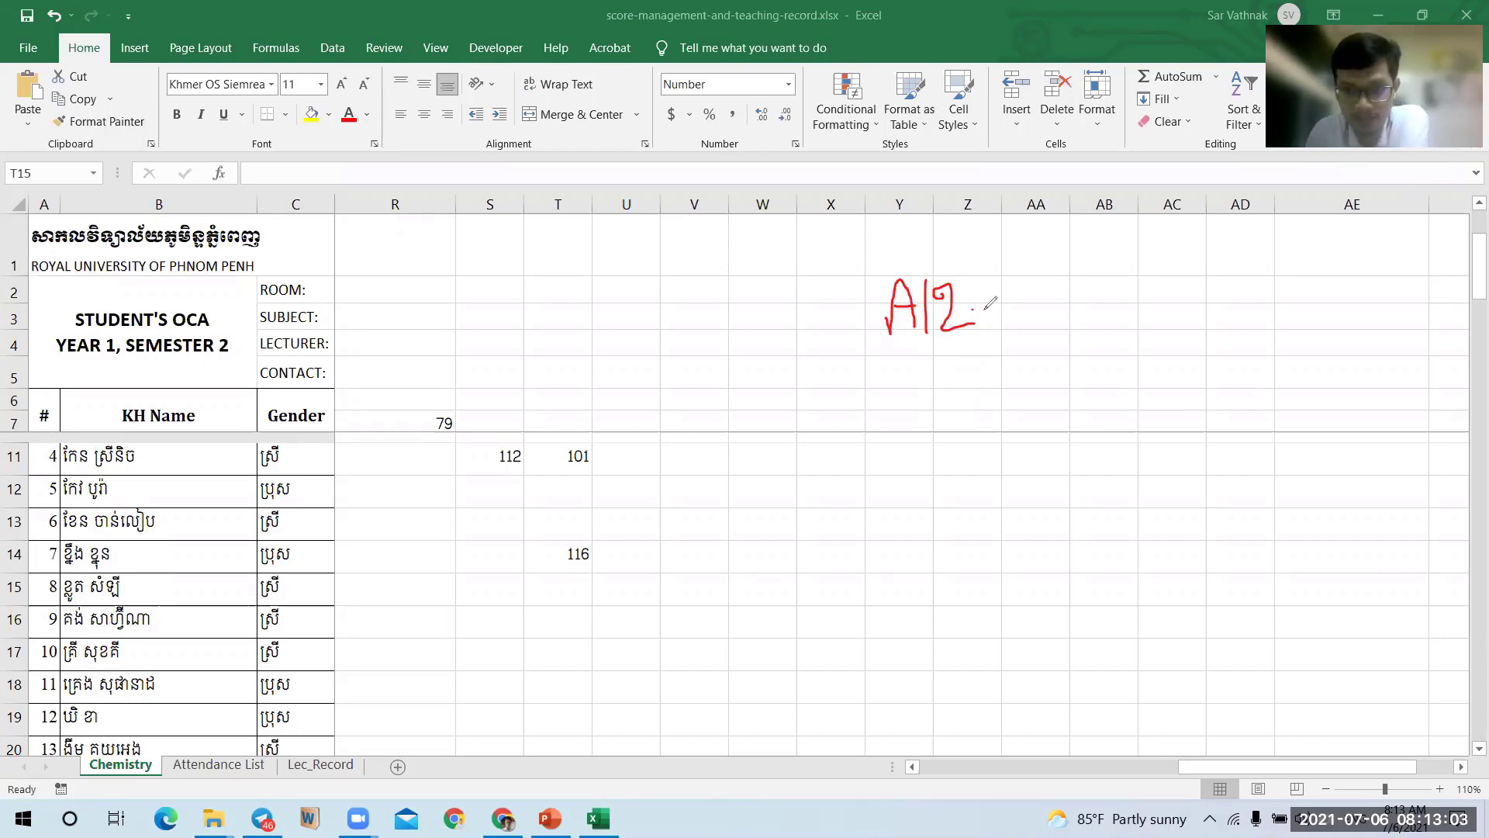
mouse_move(973, 311)
left_mouse_down()
mouse_move(1038, 310)
mouse_move(1022, 319)
left_mouse_up()
mouse_move(824, 308)
left_mouse_down()
mouse_move(880, 308)
mouse_move(812, 309)
mouse_move(836, 325)
left_mouse_up()
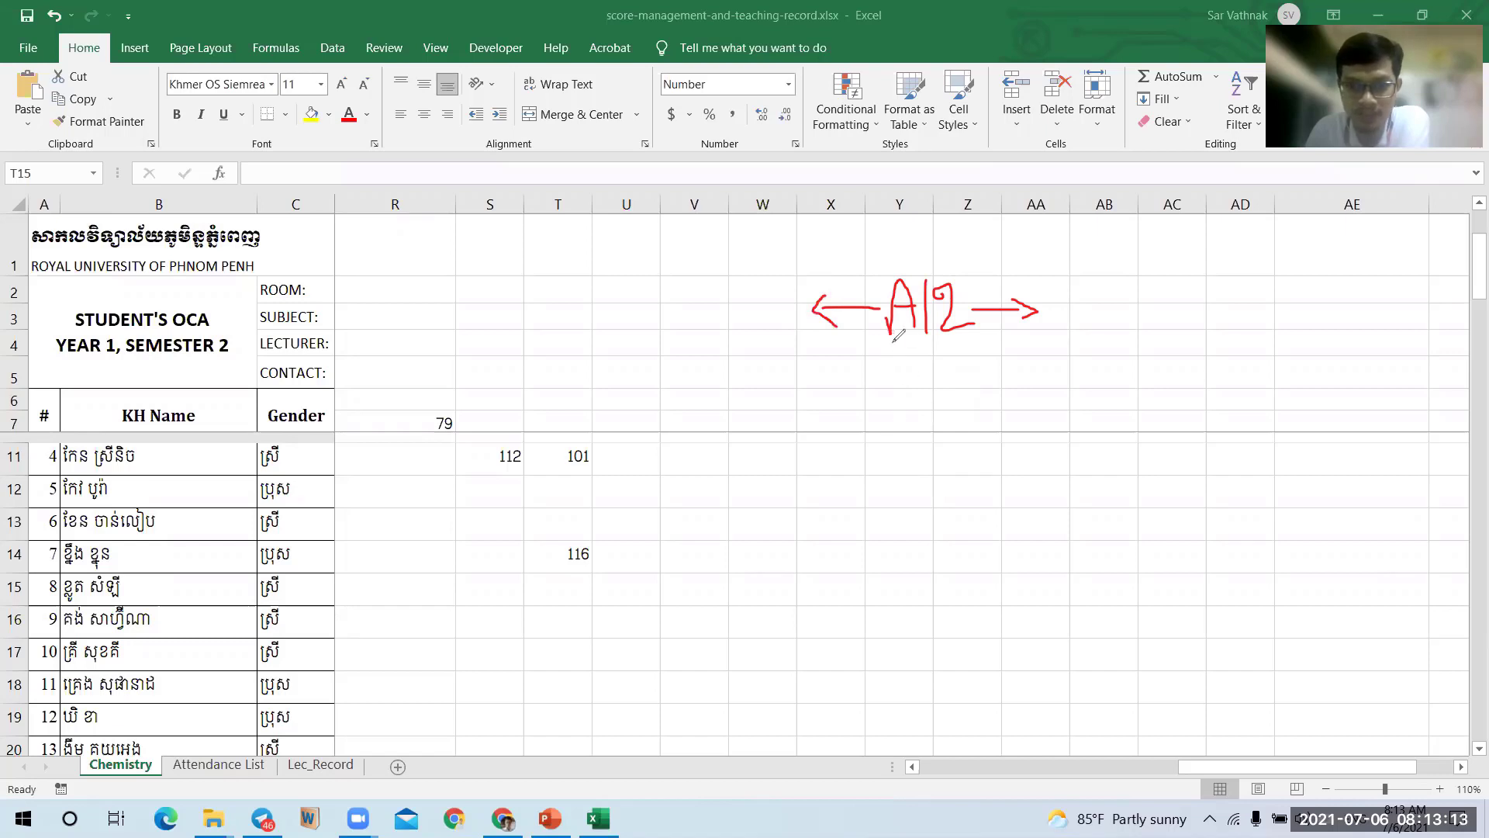
mouse_move(898, 335)
left_mouse_down()
mouse_move(935, 326)
mouse_move(927, 283)
mouse_move(893, 268)
mouse_move(892, 340)
left_mouse_up()
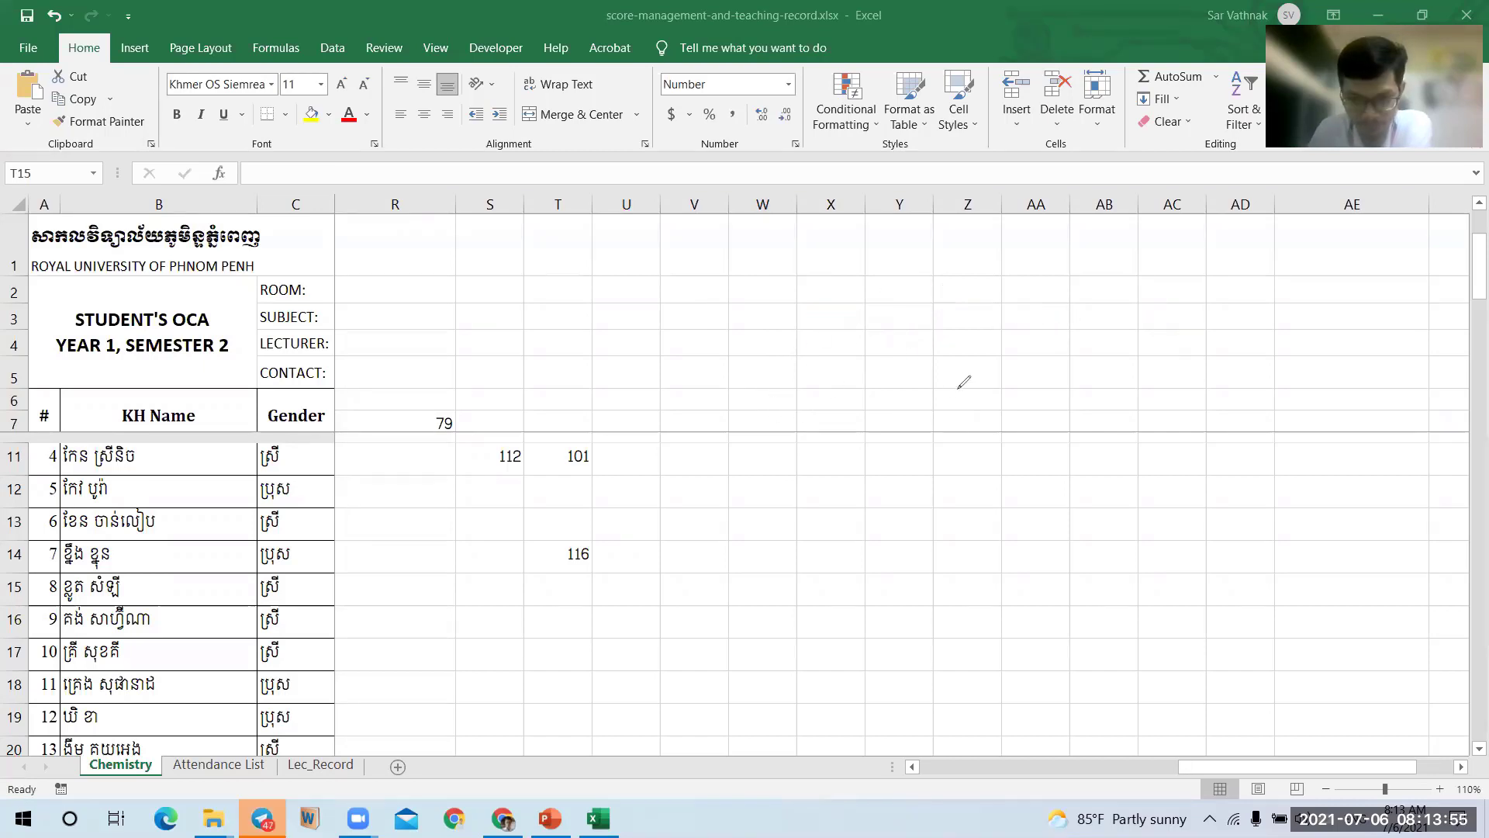
Step: Write C12 in red with arrows to B12 on the left, D12 on the right, and an upward arrow
mouse_move(970, 380)
left_mouse_down()
mouse_move(927, 412)
mouse_move(1045, 425)
left_mouse_up()
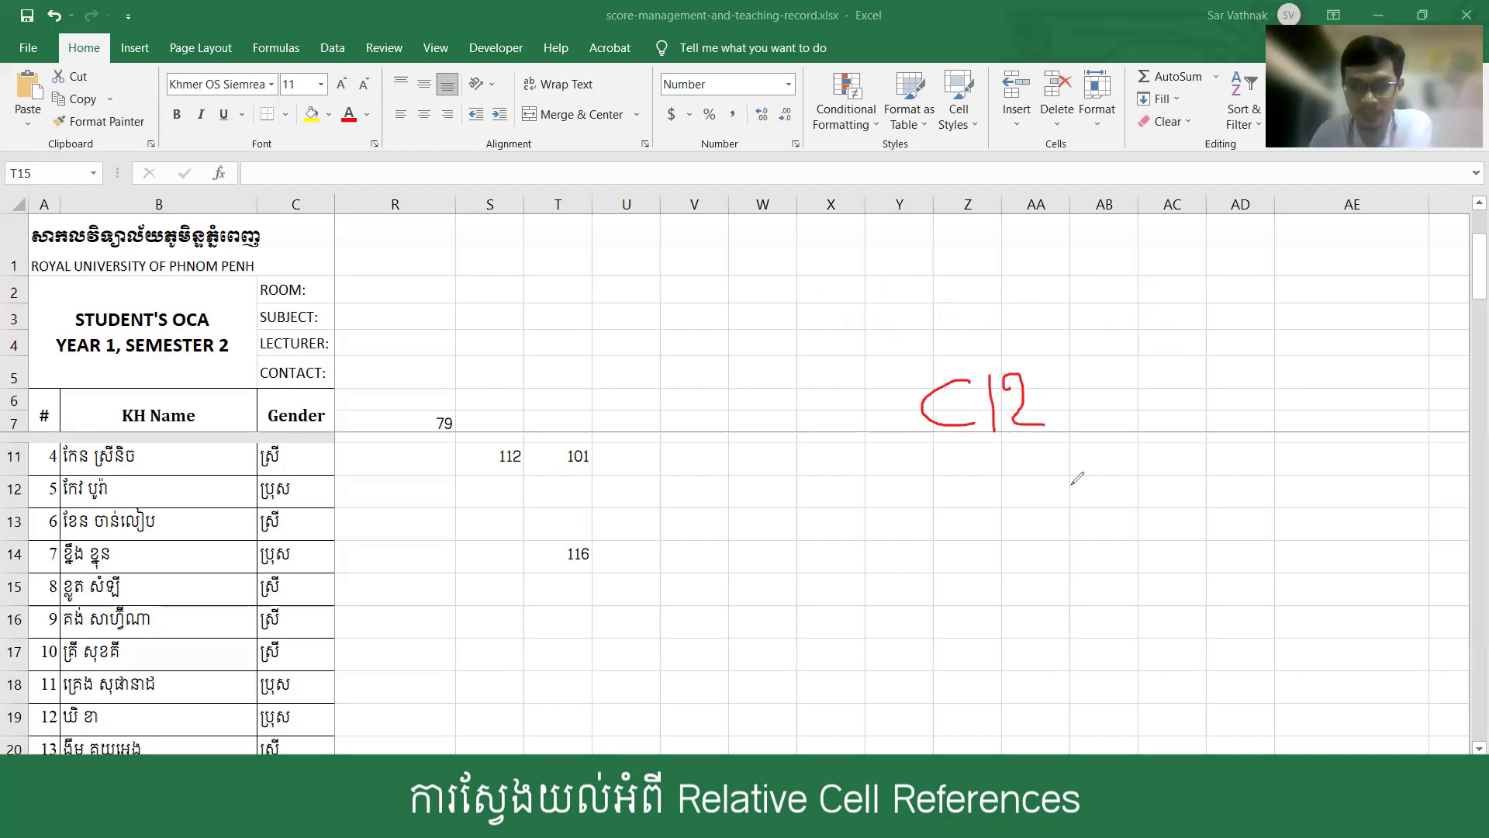
left_click_drag(1061, 405, 1127, 410)
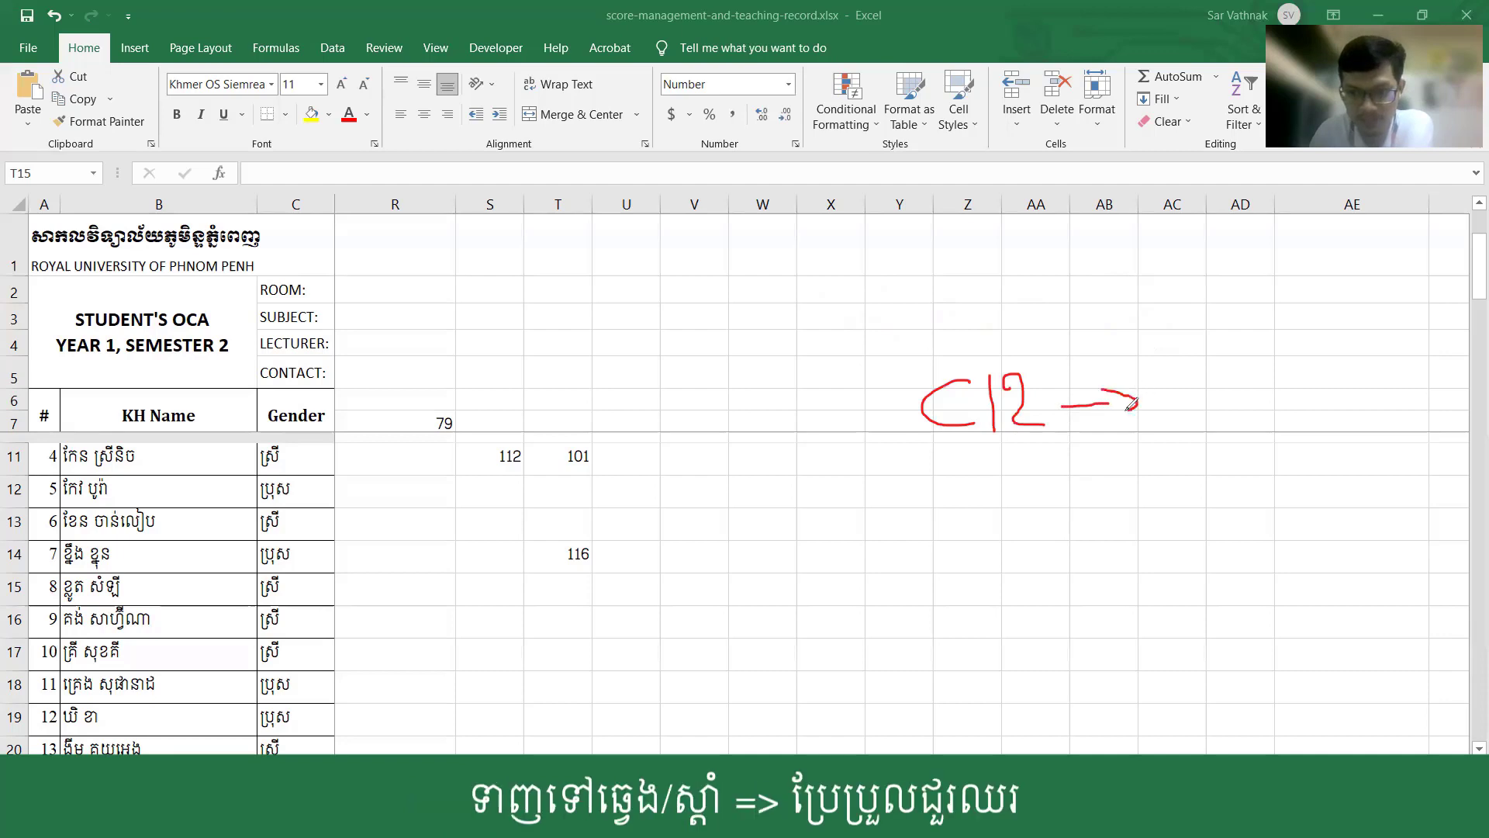
mouse_move(858, 412)
left_mouse_down()
mouse_move(913, 411)
mouse_move(875, 438)
left_mouse_up()
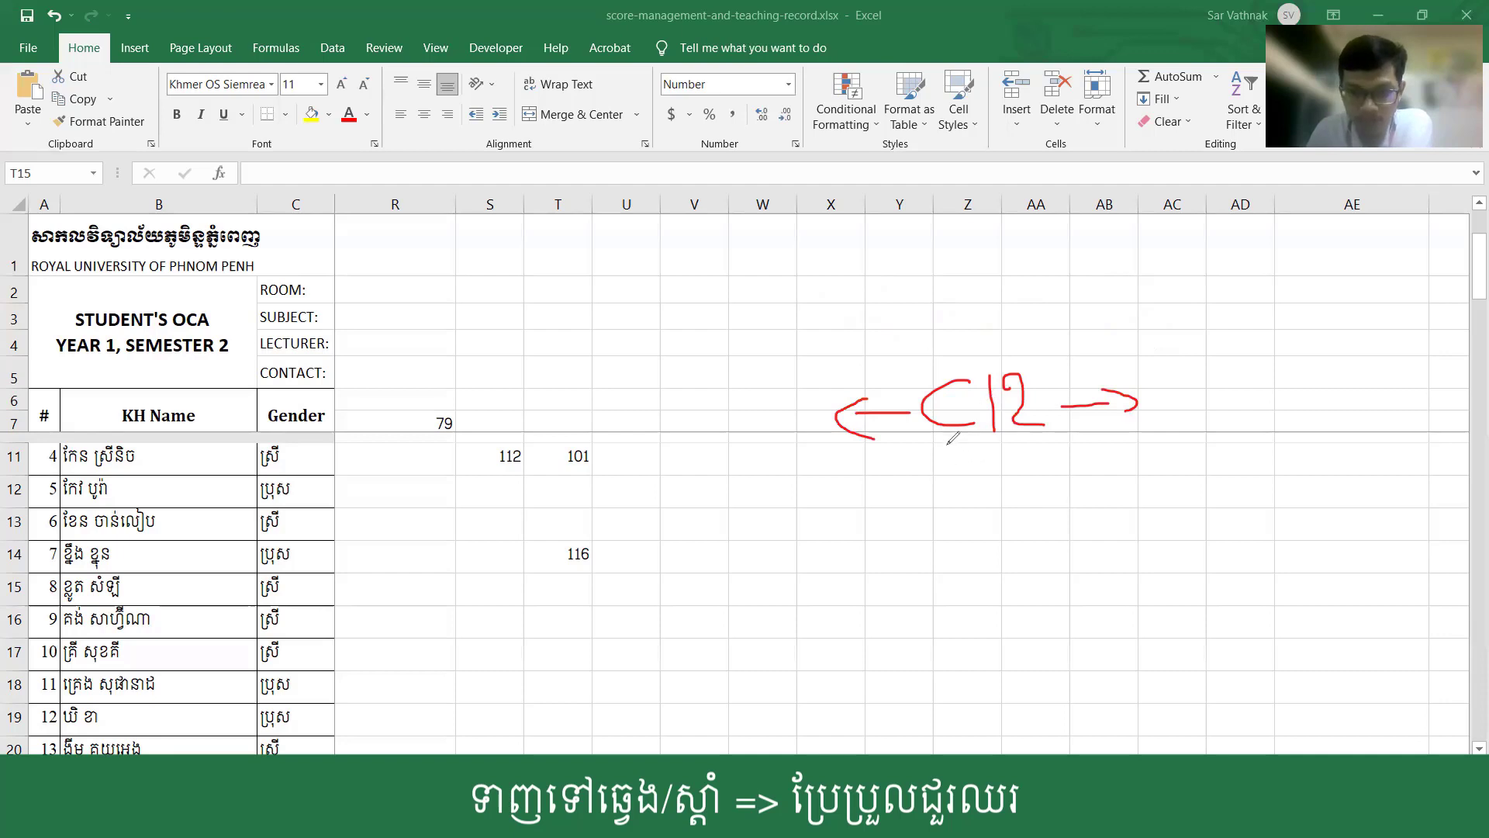
left_click_drag(938, 437, 962, 441)
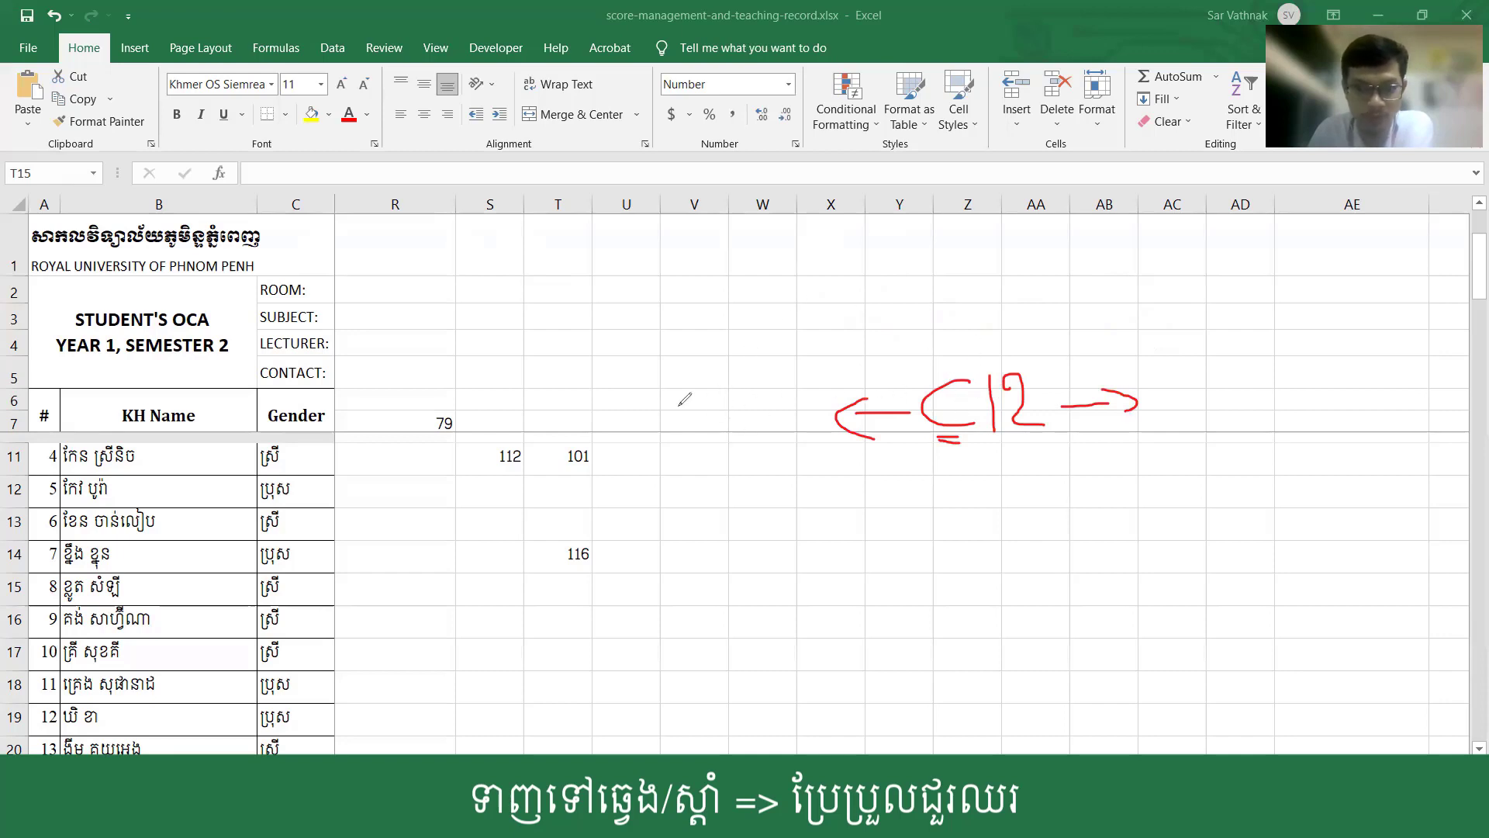
mouse_move(684, 398)
left_mouse_down()
mouse_move(689, 426)
mouse_move(714, 415)
mouse_move(664, 427)
left_mouse_up()
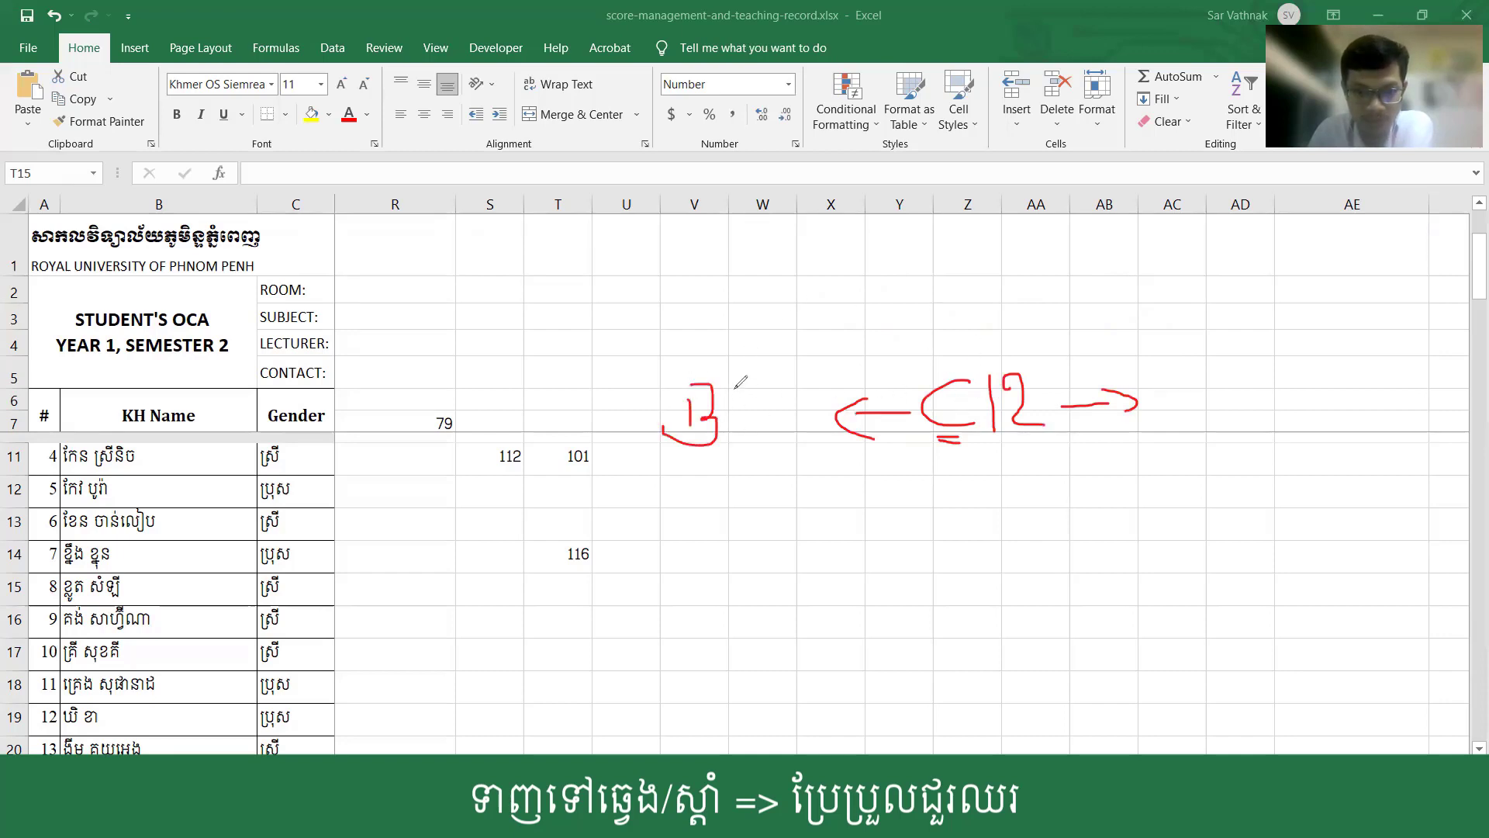
mouse_move(739, 386)
left_mouse_down()
mouse_move(728, 448)
mouse_move(781, 442)
left_mouse_up()
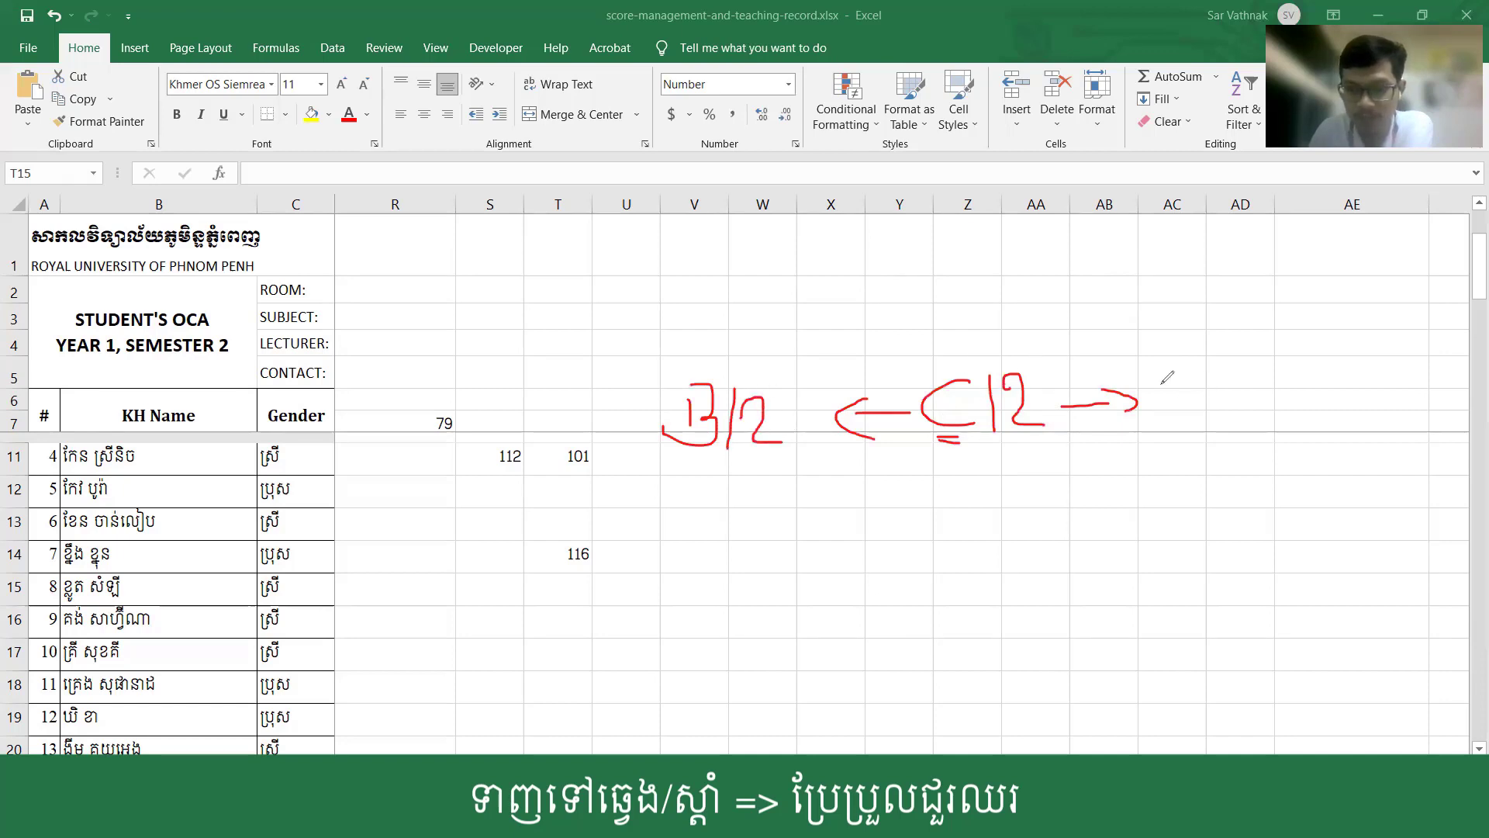
mouse_move(1159, 386)
left_mouse_down()
mouse_move(1226, 403)
mouse_move(1204, 443)
mouse_move(1210, 413)
left_mouse_up()
mouse_move(1237, 363)
left_mouse_down()
mouse_move(1254, 427)
mouse_move(1266, 368)
mouse_move(1283, 386)
mouse_move(1272, 411)
mouse_move(1309, 414)
left_mouse_up()
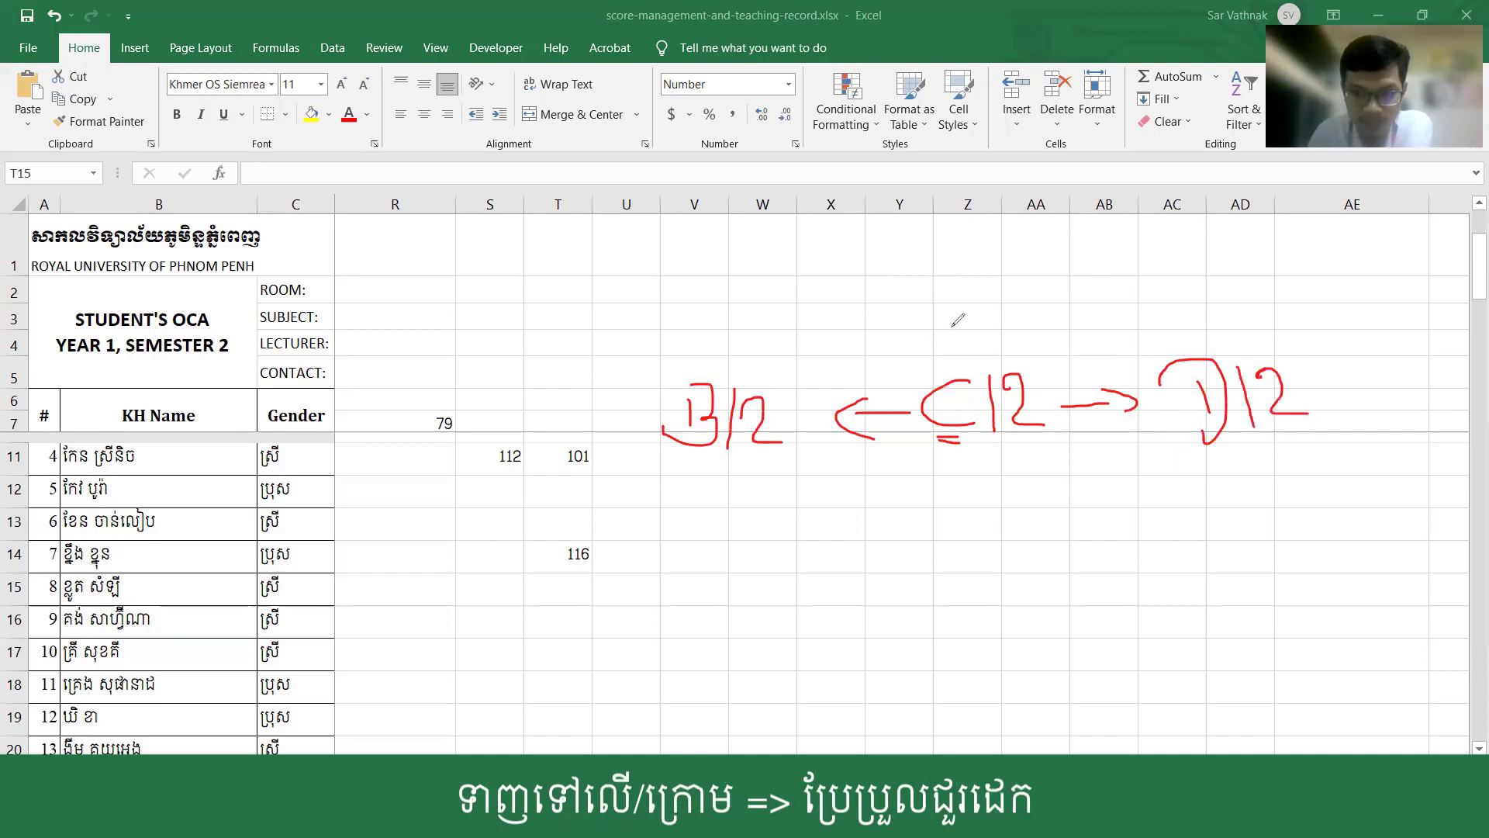
mouse_move(957, 328)
left_mouse_down()
mouse_move(964, 363)
mouse_move(962, 319)
mouse_move(975, 332)
left_mouse_up()
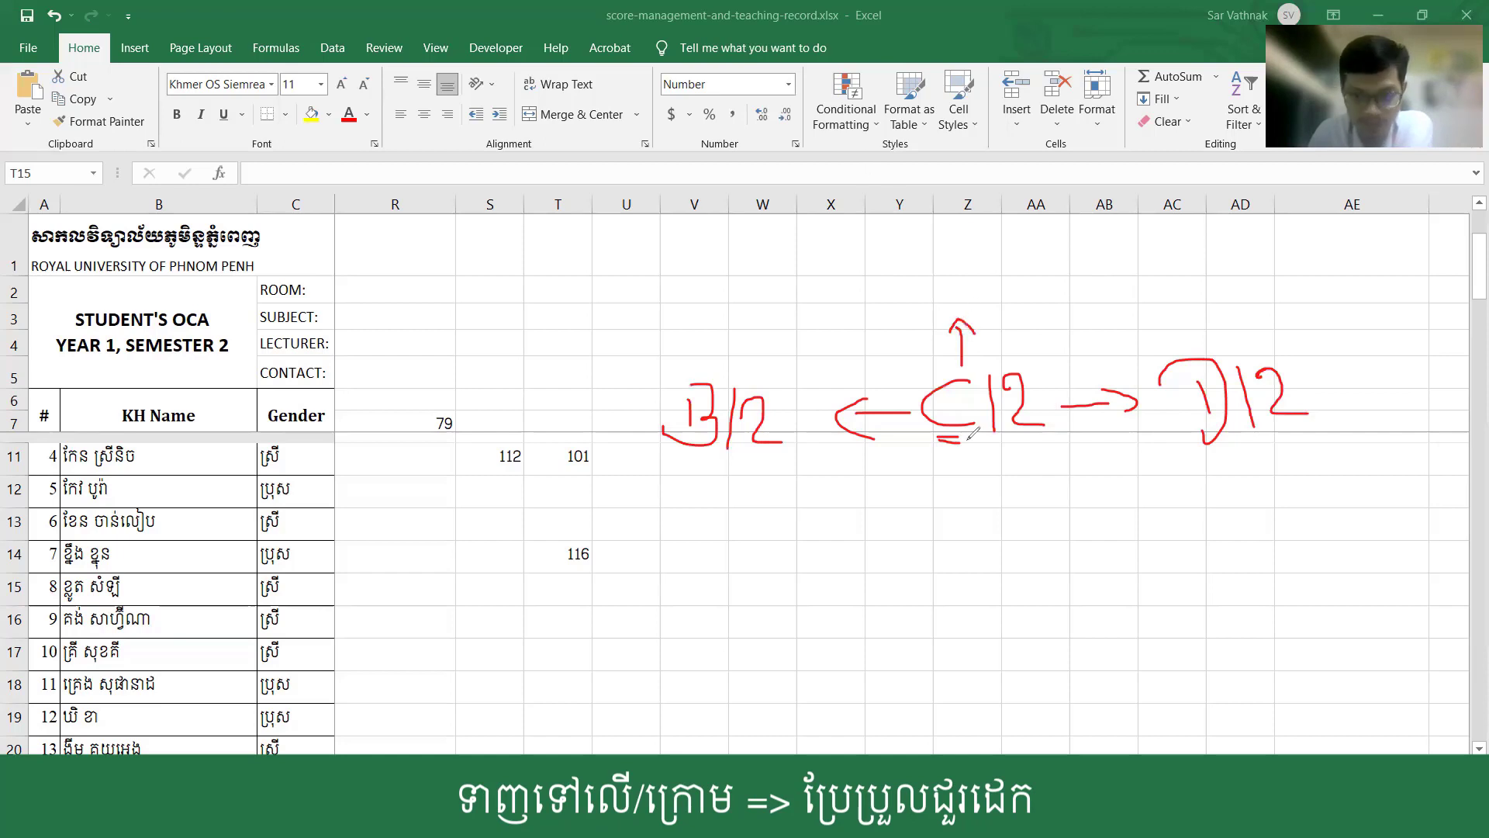
Step: In green ink, circle the 12 in C12, label 11 above, and draw arrows down toward 13
mouse_move(967, 449)
left_mouse_down()
mouse_move(968, 501)
mouse_move(979, 479)
left_mouse_up()
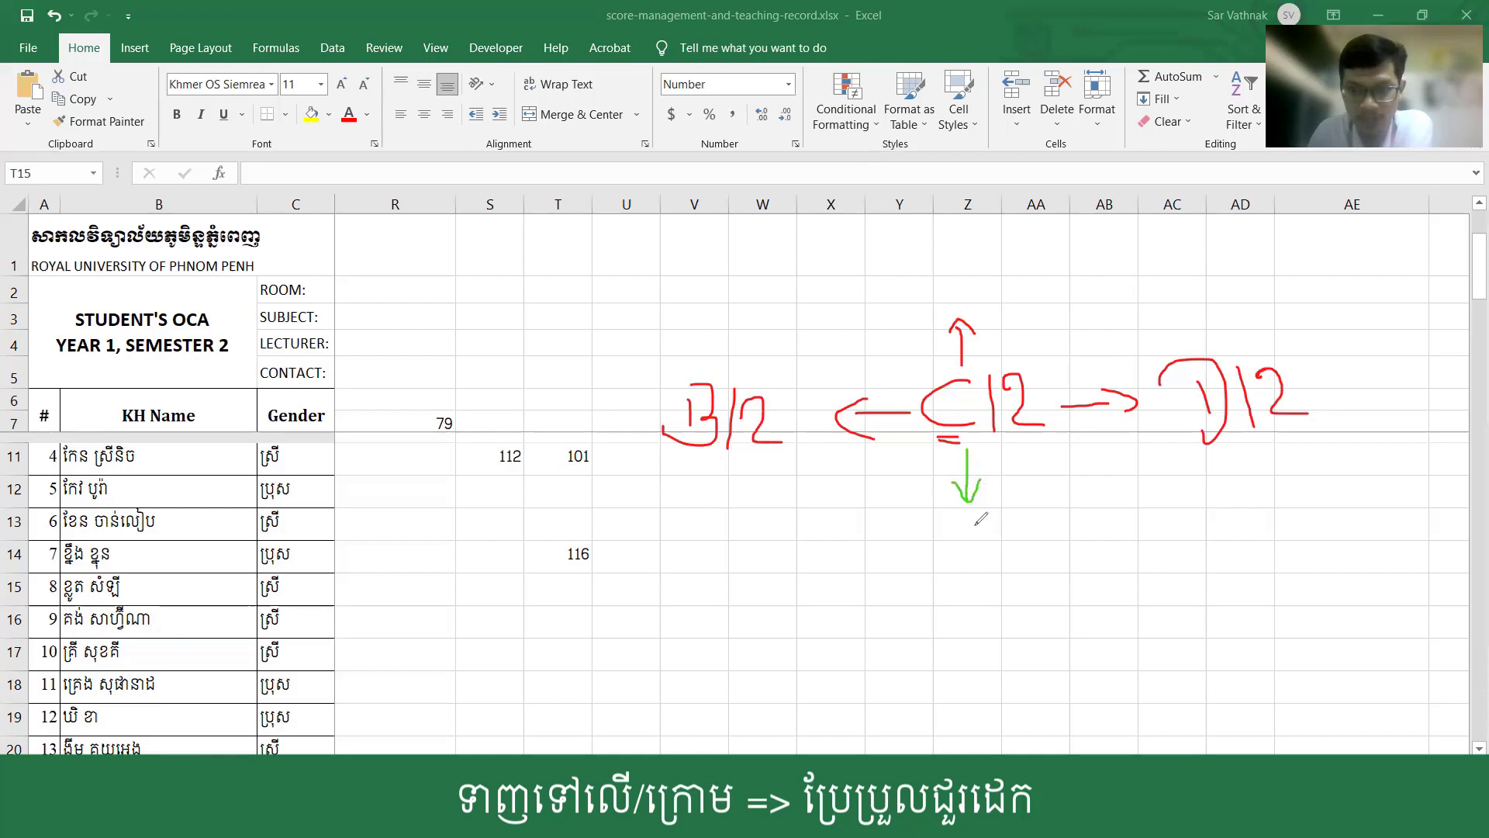
mouse_move(1030, 360)
left_mouse_down()
mouse_move(1006, 444)
mouse_move(1049, 392)
mouse_move(1017, 307)
mouse_move(1031, 314)
left_mouse_up()
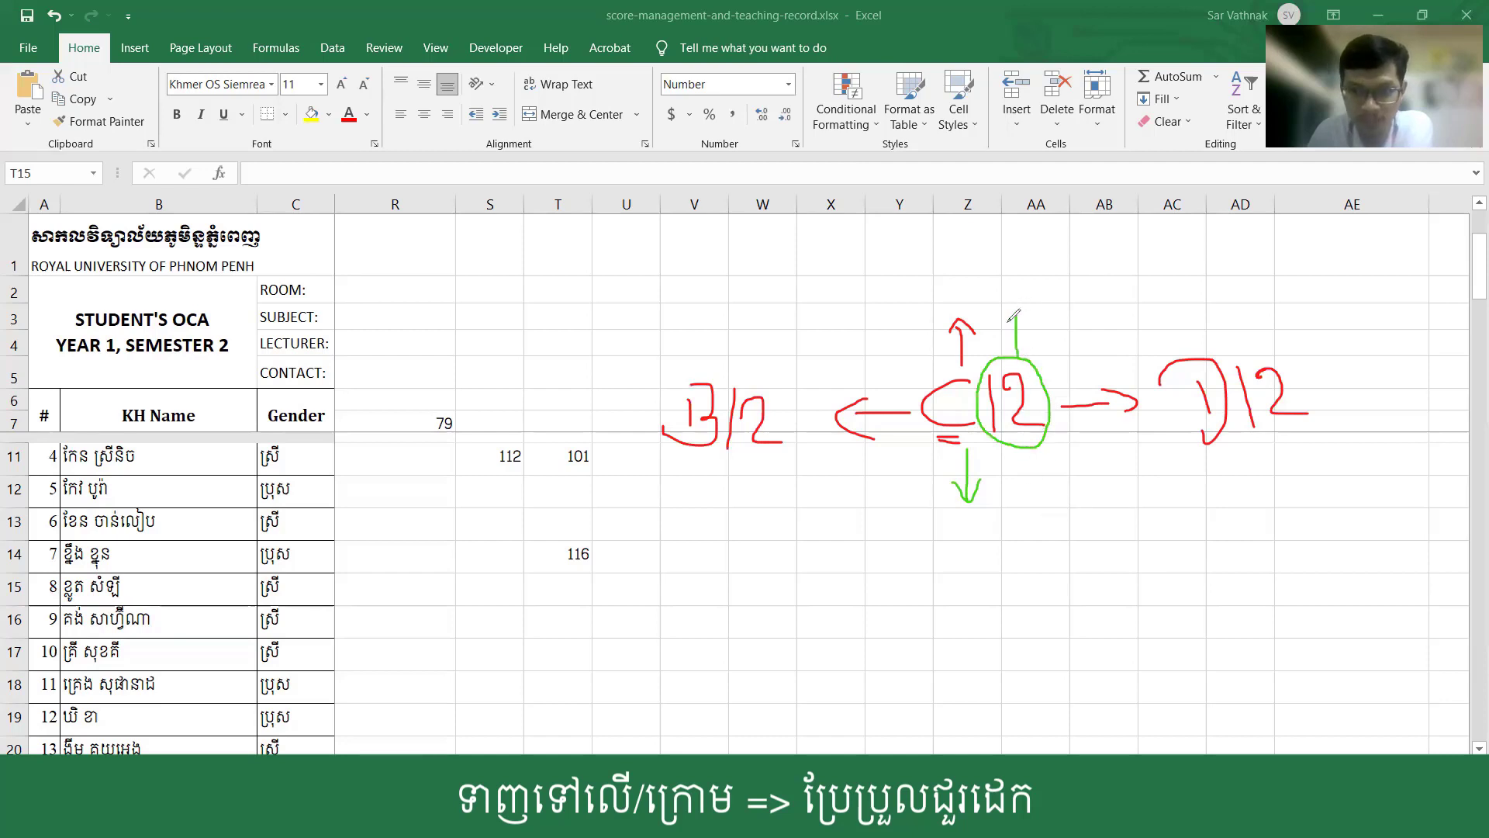
mouse_move(1016, 245)
left_mouse_down()
mouse_move(1016, 282)
mouse_move(1045, 283)
left_mouse_up()
mouse_move(1029, 449)
left_mouse_down()
mouse_move(1029, 498)
mouse_move(1050, 485)
mouse_move(1028, 559)
mouse_move(1059, 557)
left_mouse_up()
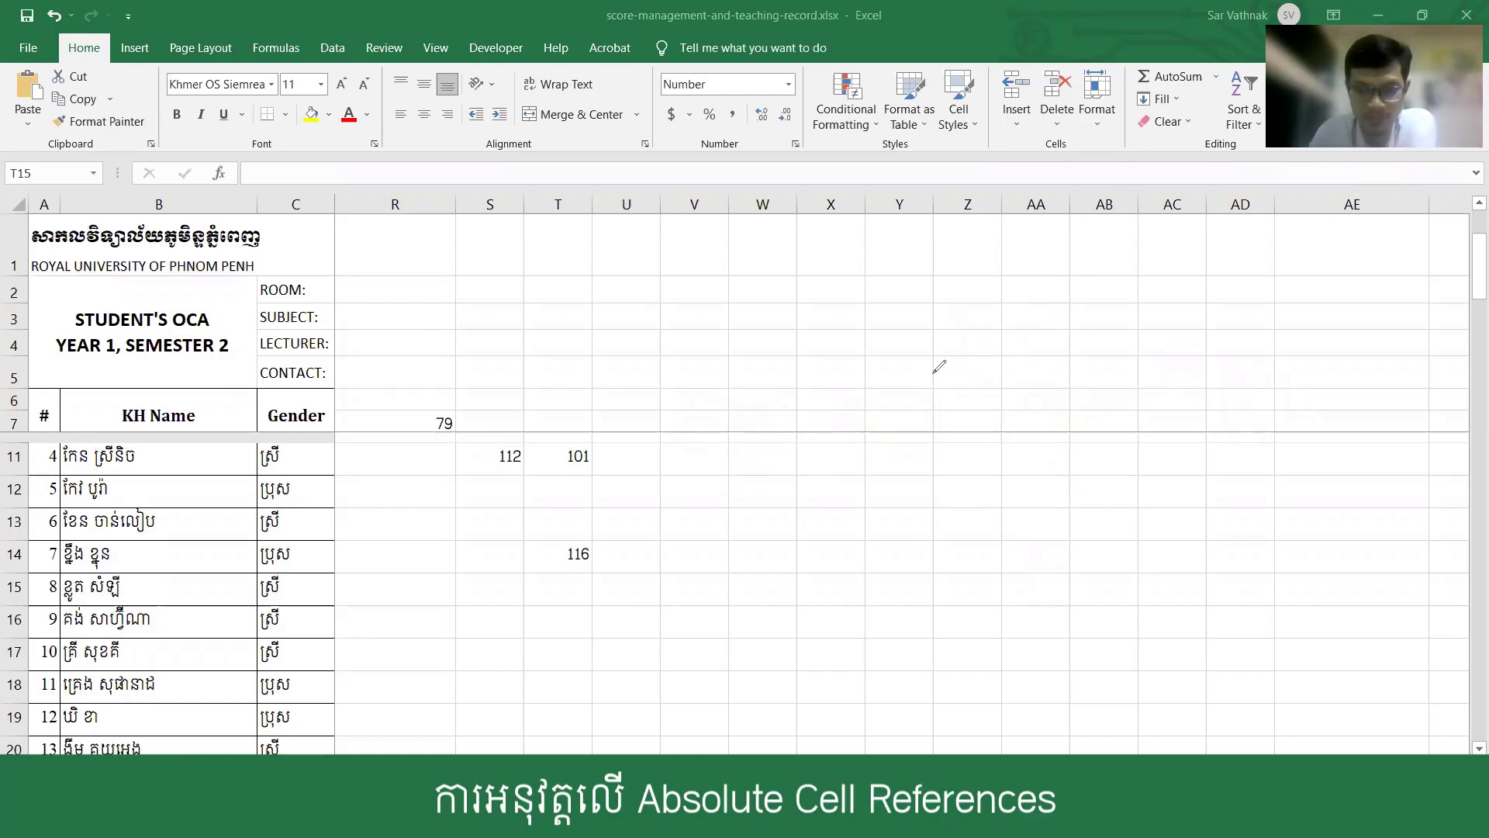
Step: Write C12 in green, add a yellow $ to make $C12, box $C, and draw left and right arrows
mouse_move(933, 373)
left_mouse_down()
mouse_move(885, 384)
mouse_move(934, 425)
left_mouse_up()
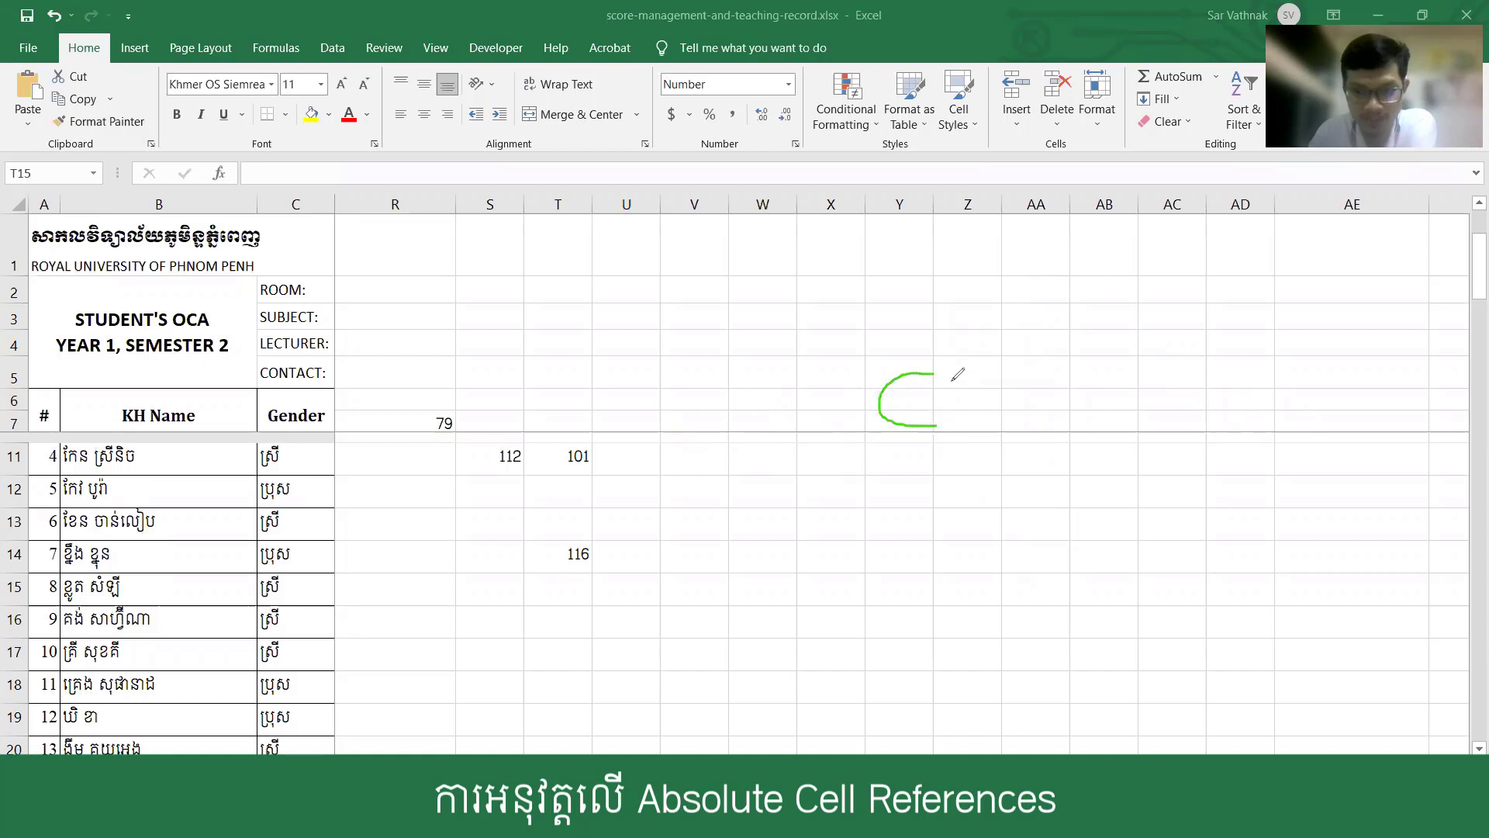
mouse_move(946, 374)
left_mouse_down()
mouse_move(949, 438)
mouse_move(980, 379)
mouse_move(970, 421)
mouse_move(1012, 435)
left_mouse_up()
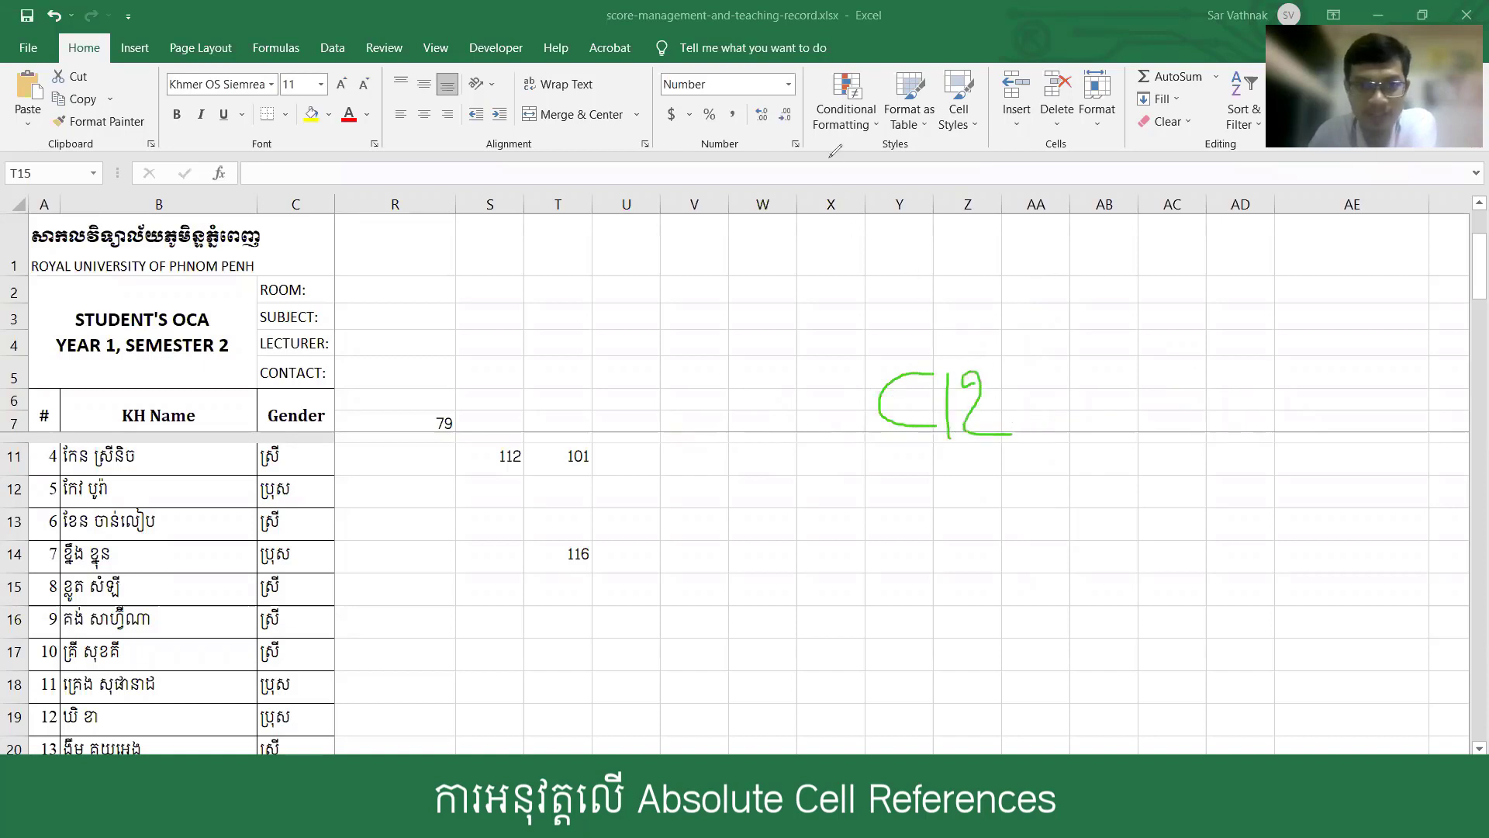
mouse_move(875, 379)
left_mouse_down()
mouse_move(842, 384)
mouse_move(863, 422)
mouse_move(840, 425)
left_mouse_up()
left_click_drag(865, 349, 861, 438)
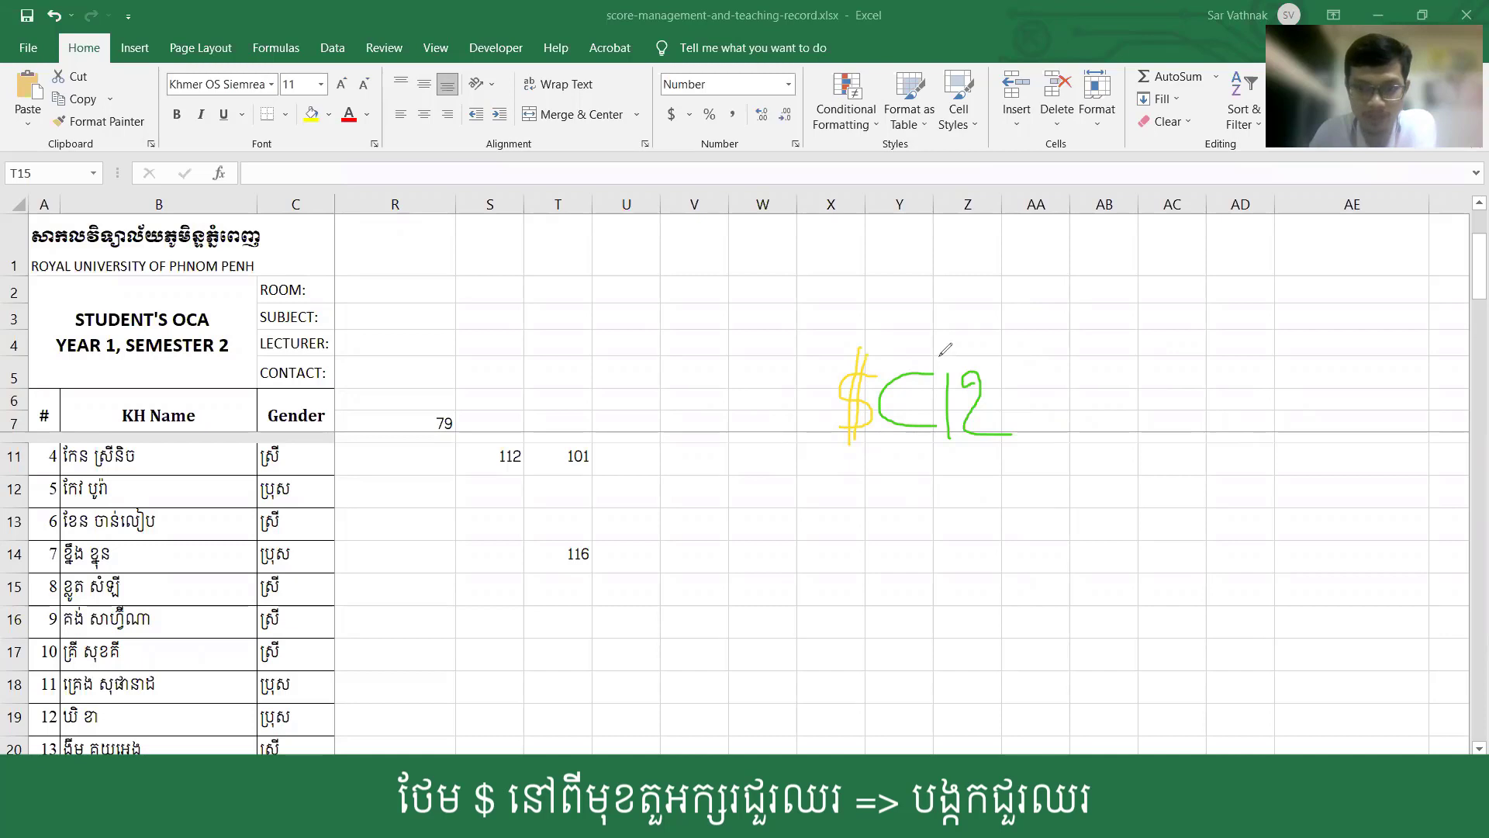
mouse_move(940, 356)
left_mouse_down()
mouse_move(940, 440)
mouse_move(825, 443)
mouse_move(823, 348)
mouse_move(940, 346)
left_mouse_up()
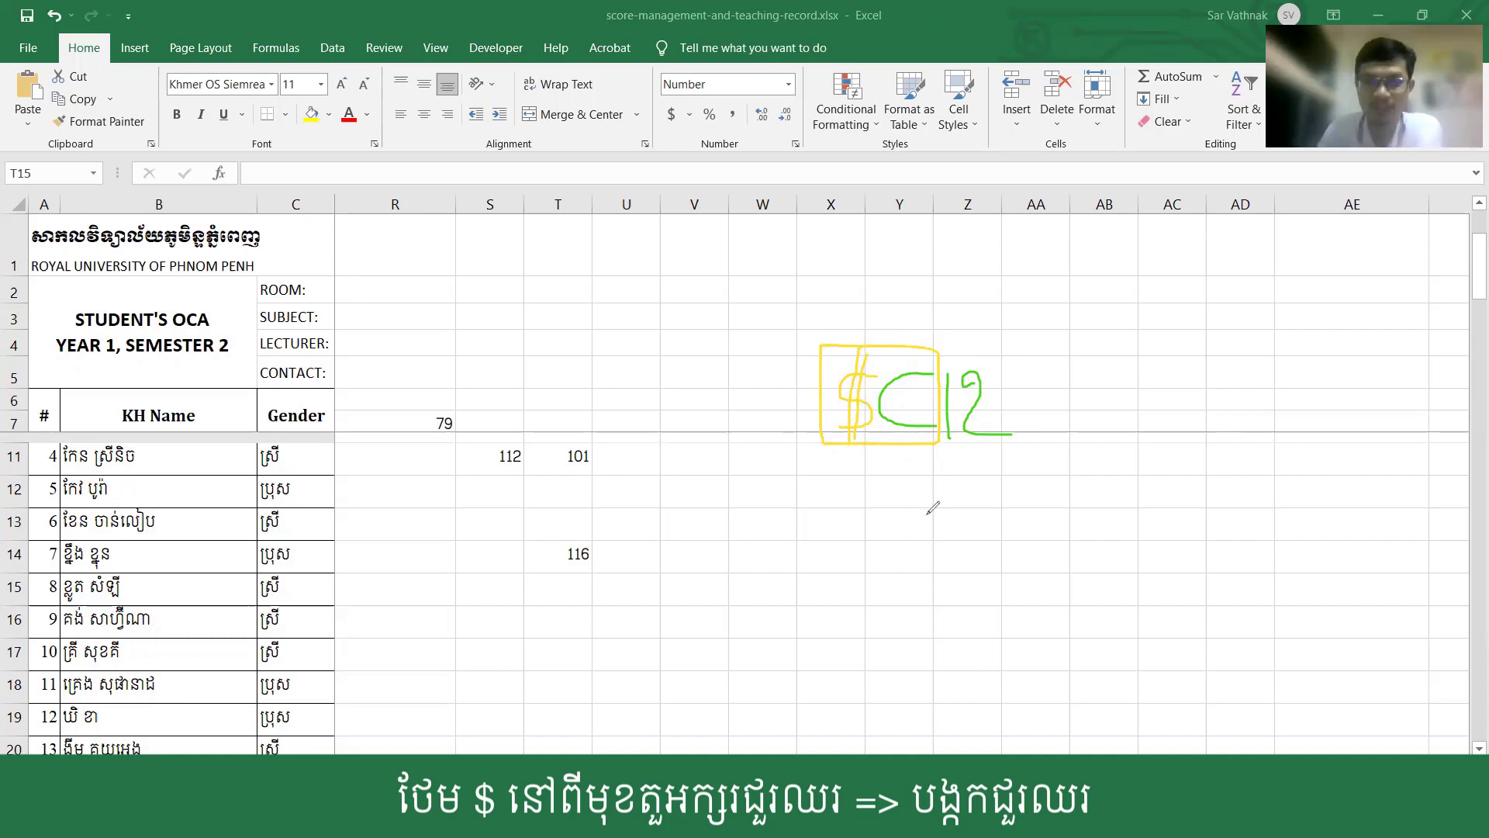
mouse_move(820, 409)
left_mouse_down()
mouse_move(752, 410)
mouse_move(779, 434)
left_mouse_up()
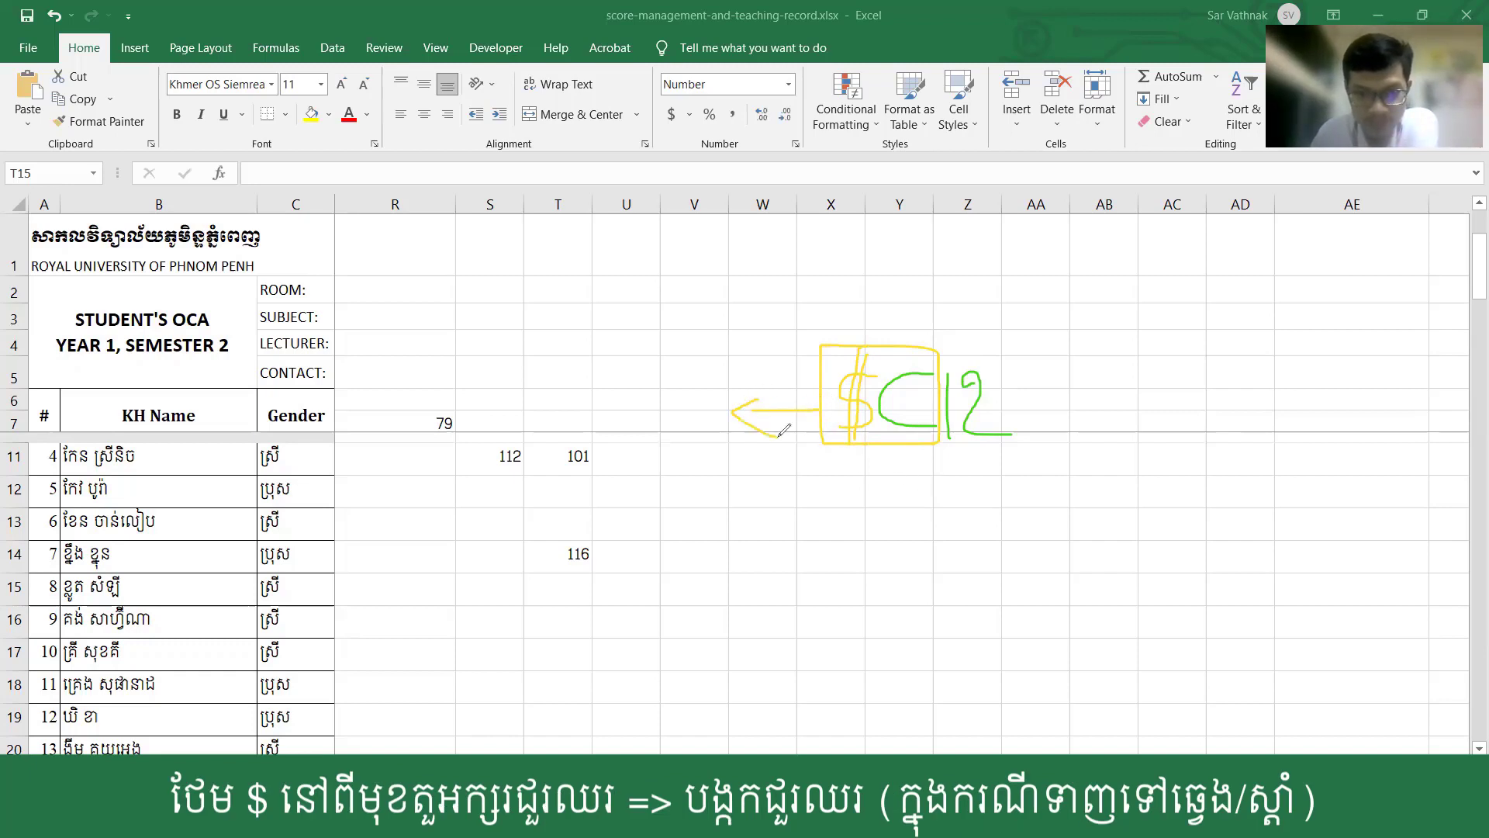
mouse_move(1008, 407)
left_mouse_down()
mouse_move(1132, 408)
mouse_move(1105, 438)
left_mouse_up()
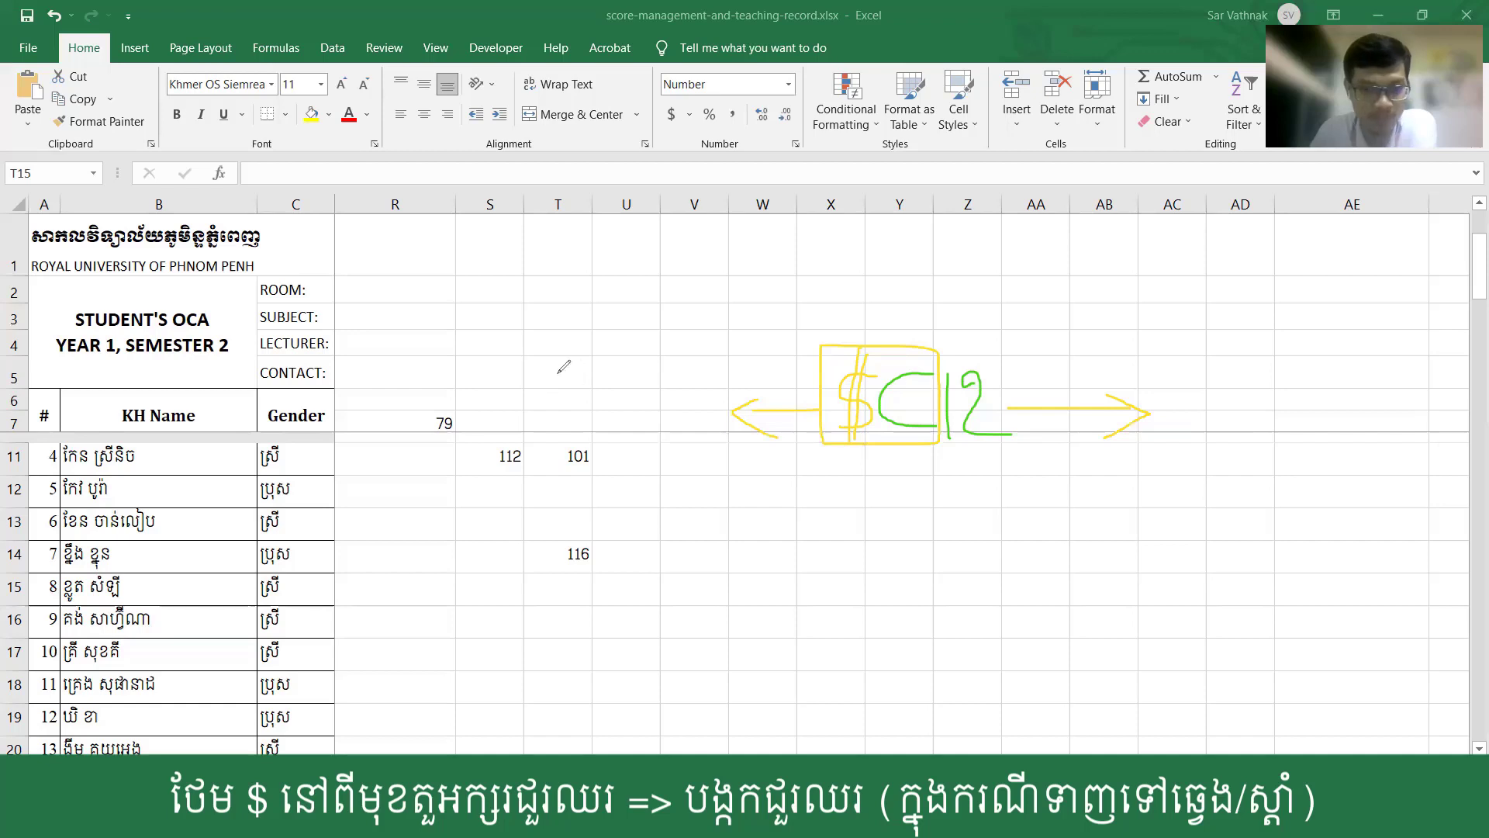
Step: Label both arrow ends $C in yellow and begin a red arrow at the row number
left_click_drag(570, 373, 543, 425)
left_click_drag(552, 361, 565, 431)
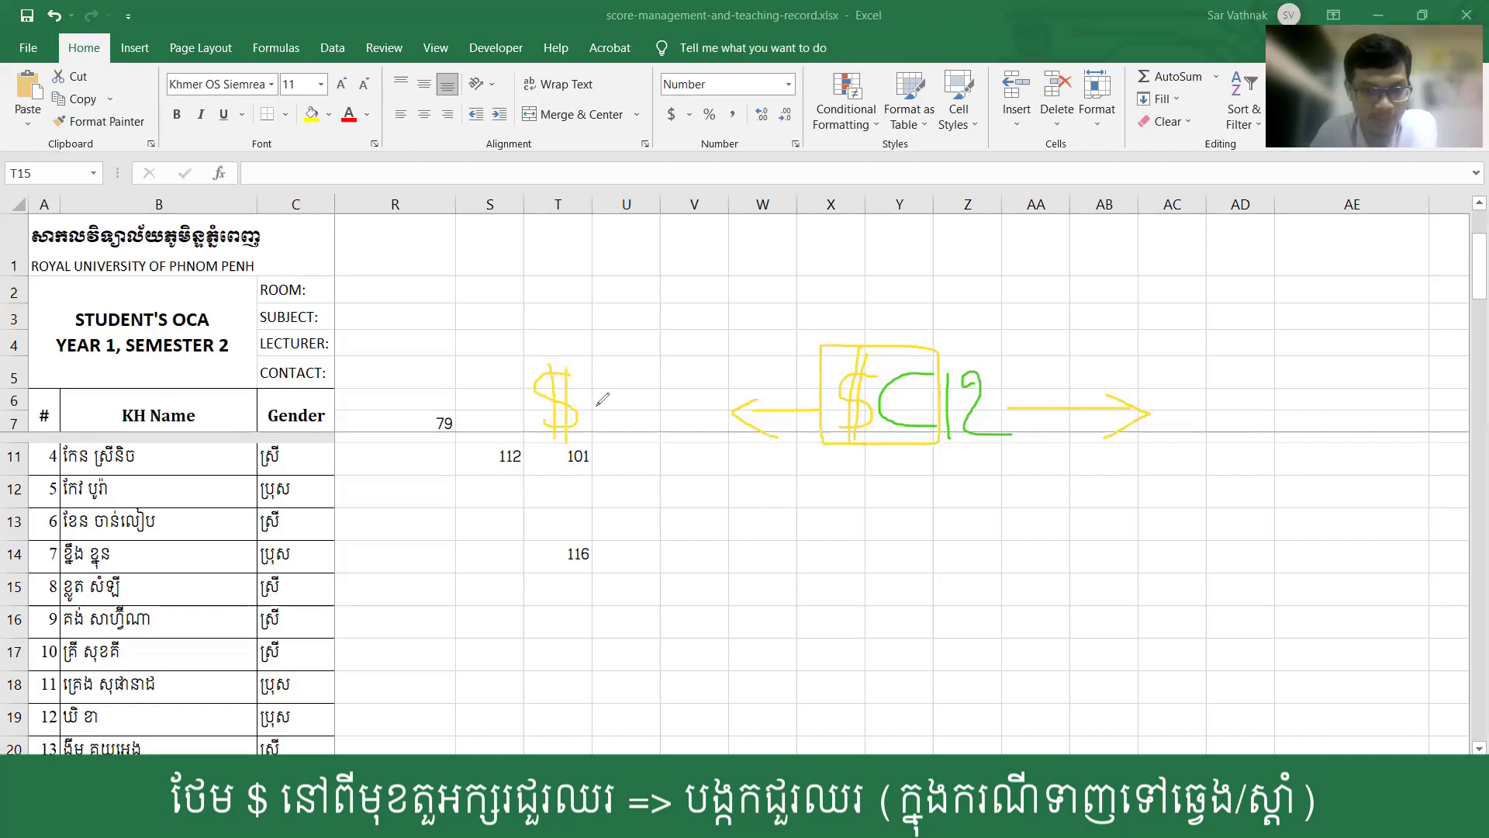
left_click_drag(615, 382, 632, 429)
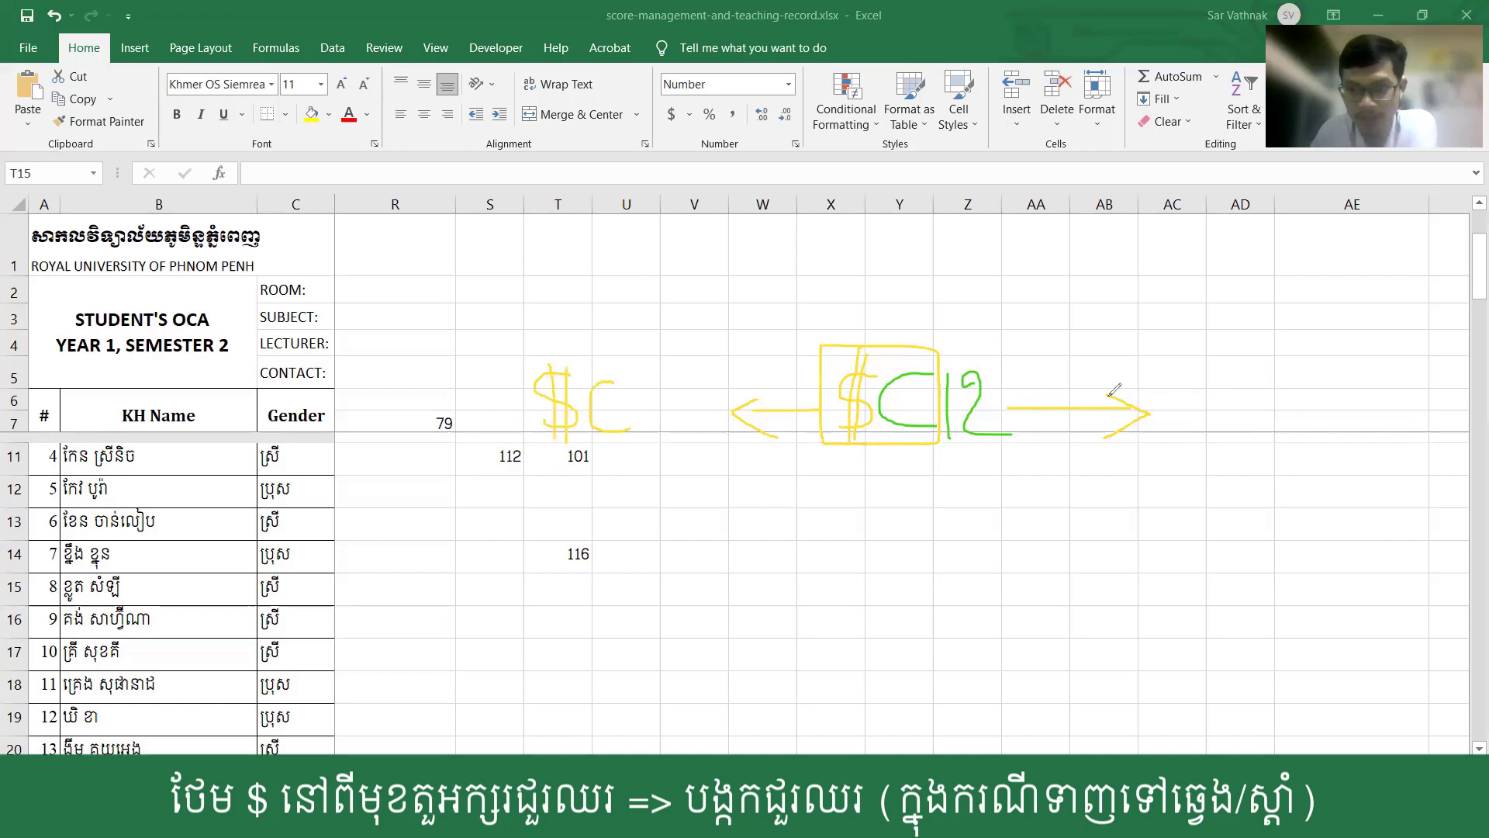
mouse_move(1184, 378)
left_mouse_down()
mouse_move(1201, 408)
mouse_move(1157, 423)
mouse_move(1174, 464)
left_mouse_up()
left_click_drag(1181, 361, 1184, 425)
left_click_drag(1238, 375, 1252, 417)
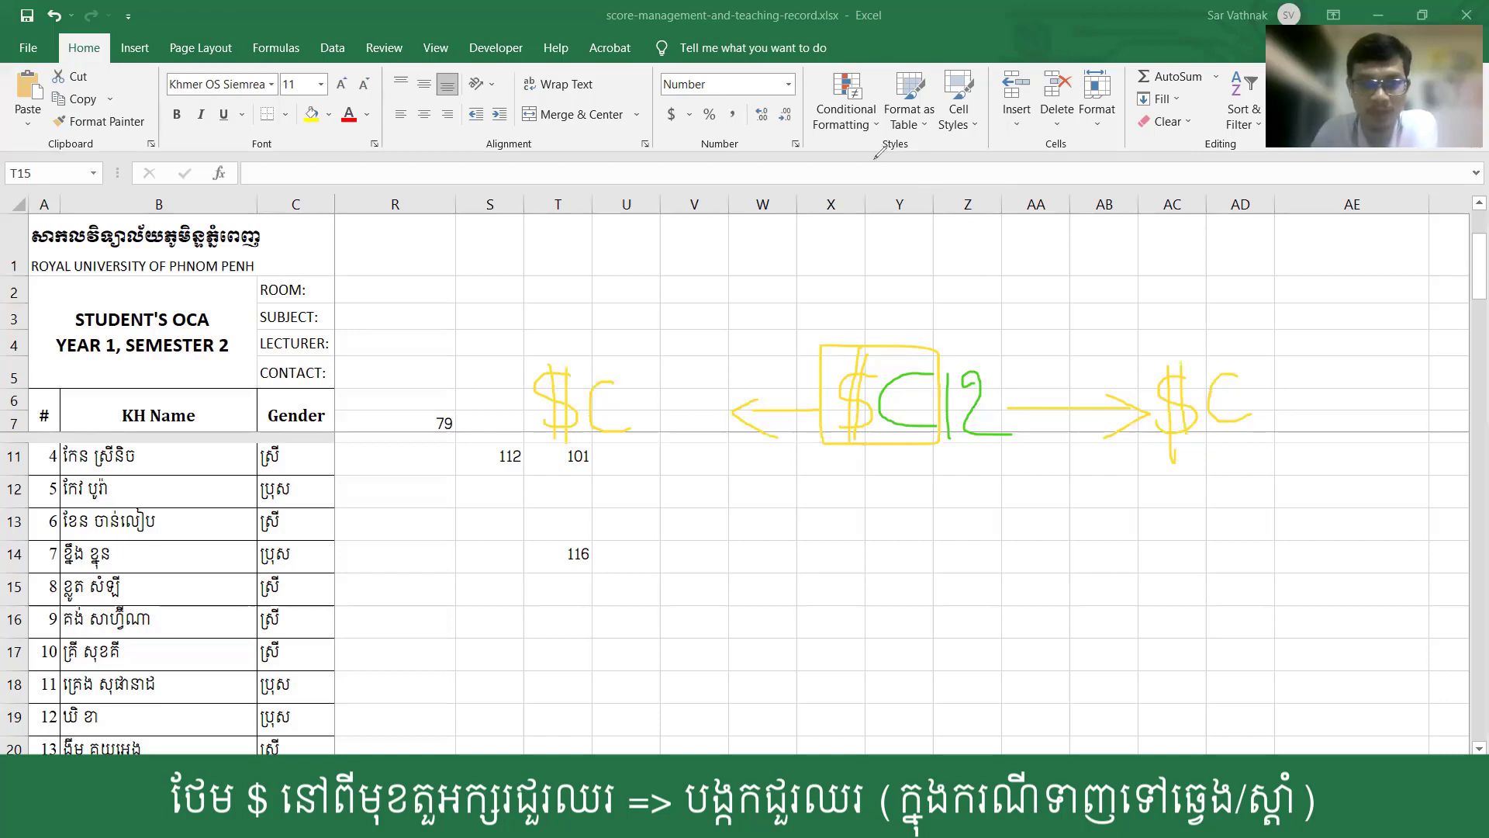
mouse_move(968, 336)
left_mouse_down()
mouse_move(968, 365)
mouse_move(988, 331)
left_mouse_up()
Step: Add a red down arrow and label $C11 above, $C13 below, and $C12 on both sides
mouse_move(986, 439)
left_mouse_down()
mouse_move(986, 490)
mouse_move(997, 475)
left_mouse_up()
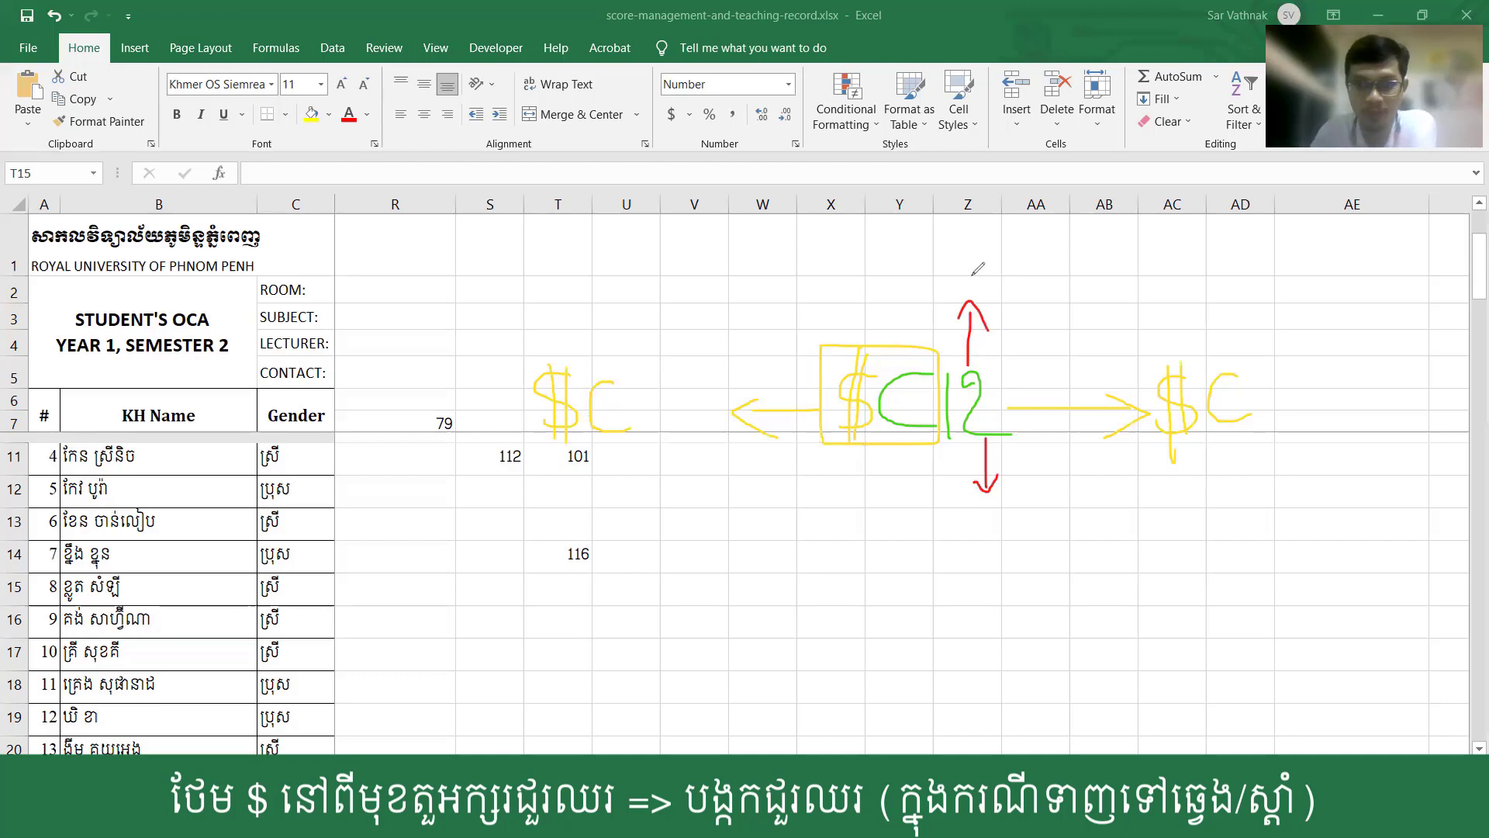
mouse_move(956, 242)
left_mouse_down()
mouse_move(956, 274)
mouse_move(993, 269)
left_mouse_up()
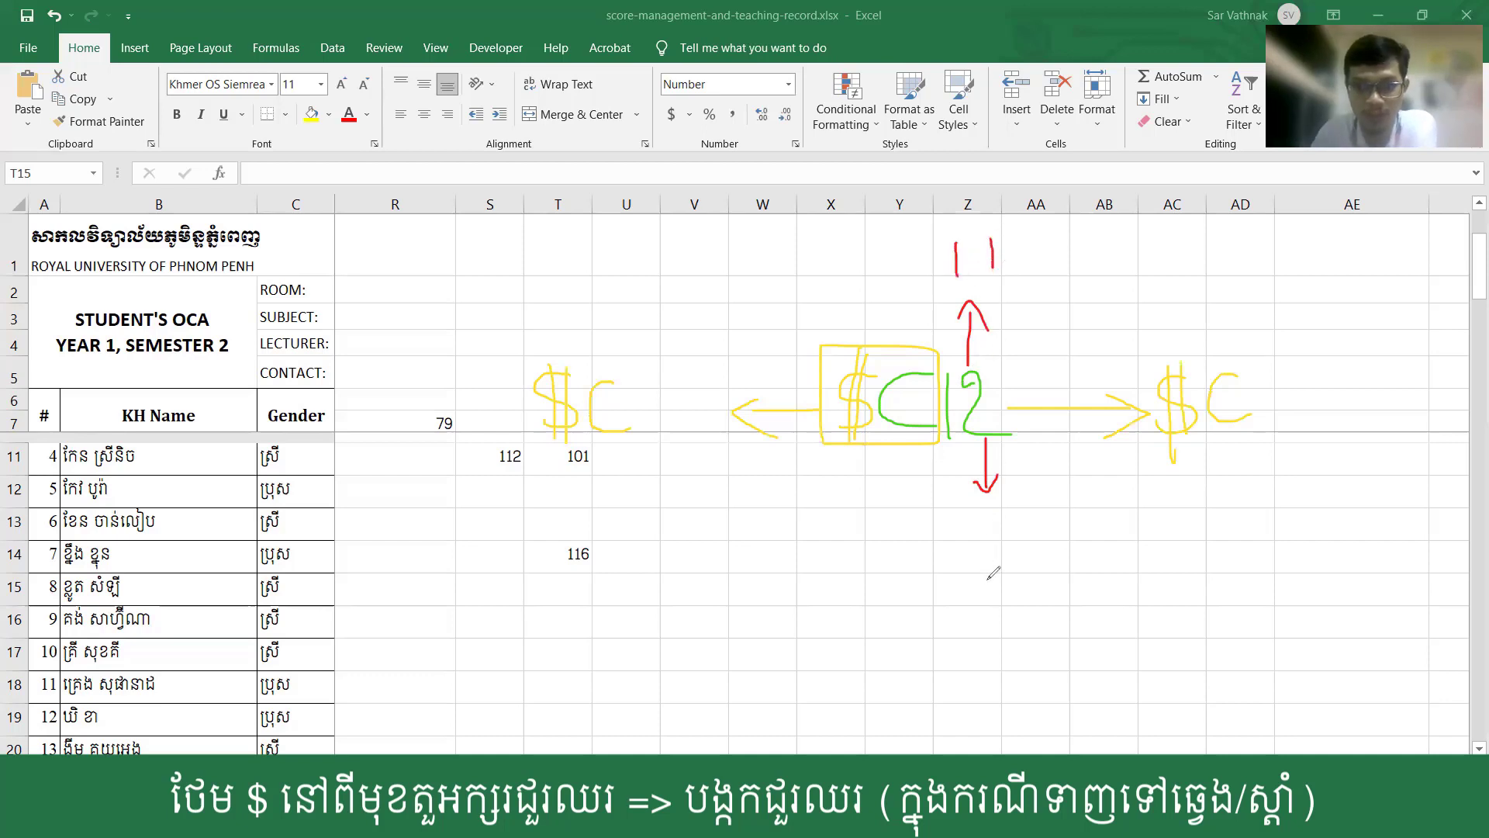
mouse_move(980, 504)
left_mouse_down()
mouse_move(980, 564)
mouse_move(1013, 527)
mouse_move(1003, 571)
left_mouse_up()
mouse_move(903, 512)
left_mouse_down()
mouse_move(908, 543)
mouse_move(875, 566)
left_mouse_up()
left_click_drag(878, 482, 887, 560)
left_click_drag(892, 508, 900, 568)
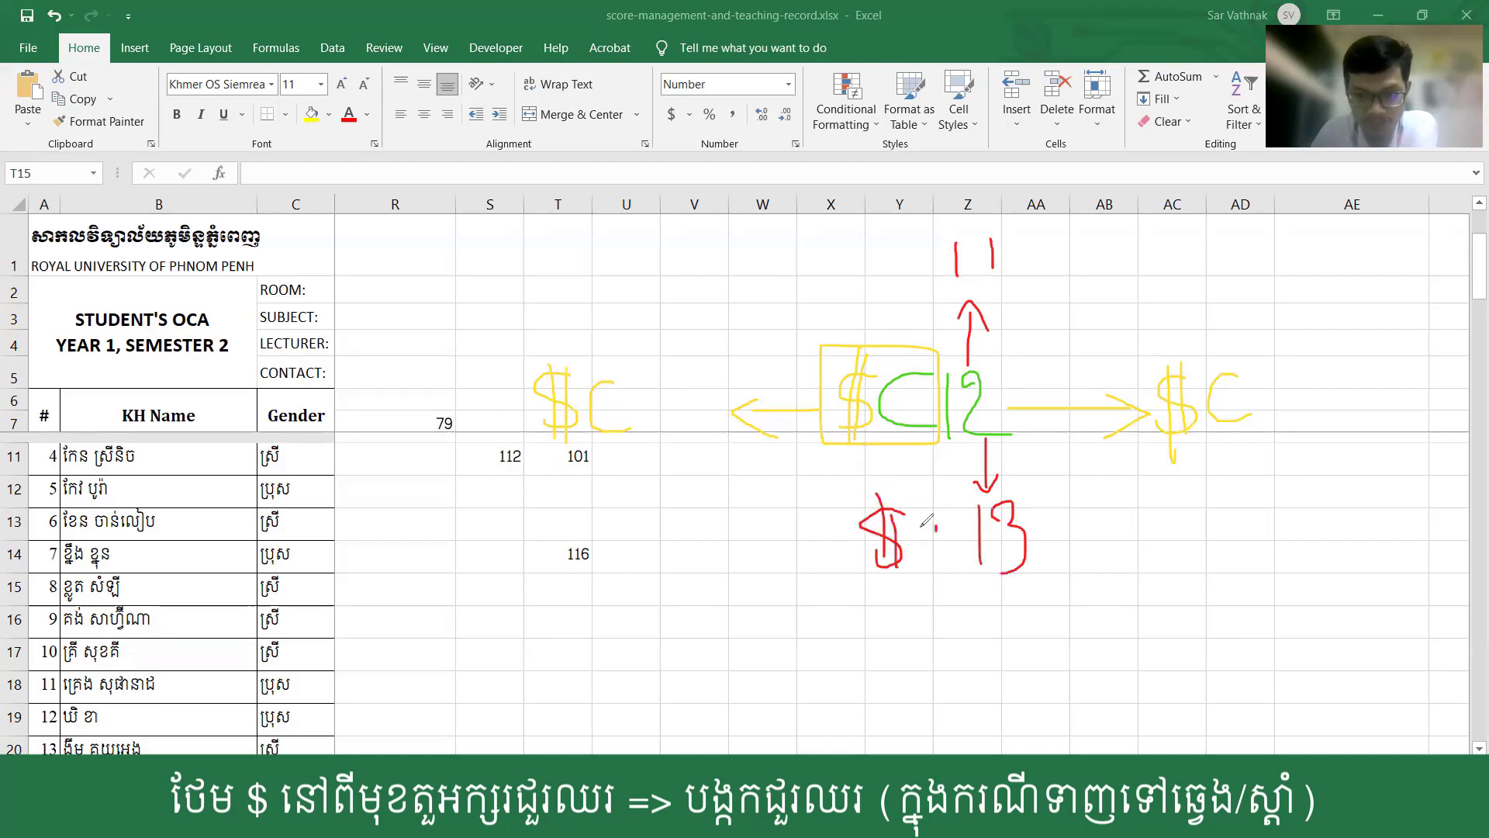
left_click_drag(938, 521, 948, 562)
mouse_move(884, 227)
left_mouse_down()
mouse_move(877, 307)
mouse_move(864, 283)
mouse_move(882, 302)
left_mouse_up()
left_click_drag(930, 247, 952, 279)
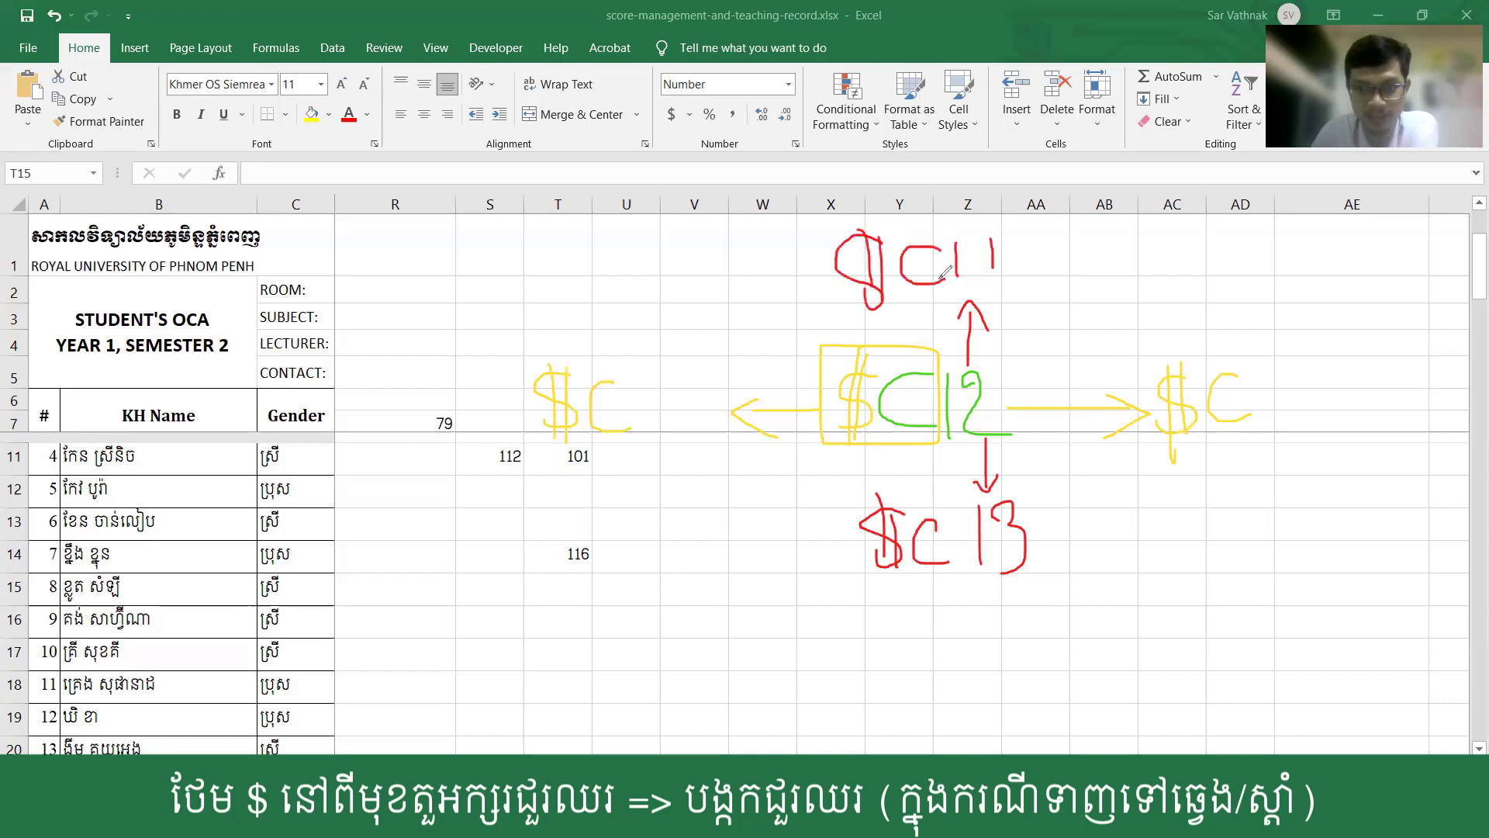
mouse_move(1268, 371)
left_mouse_down()
mouse_move(1263, 433)
mouse_move(1338, 417)
left_mouse_up()
mouse_move(638, 376)
left_mouse_down()
mouse_move(634, 424)
mouse_move(674, 429)
left_mouse_up()
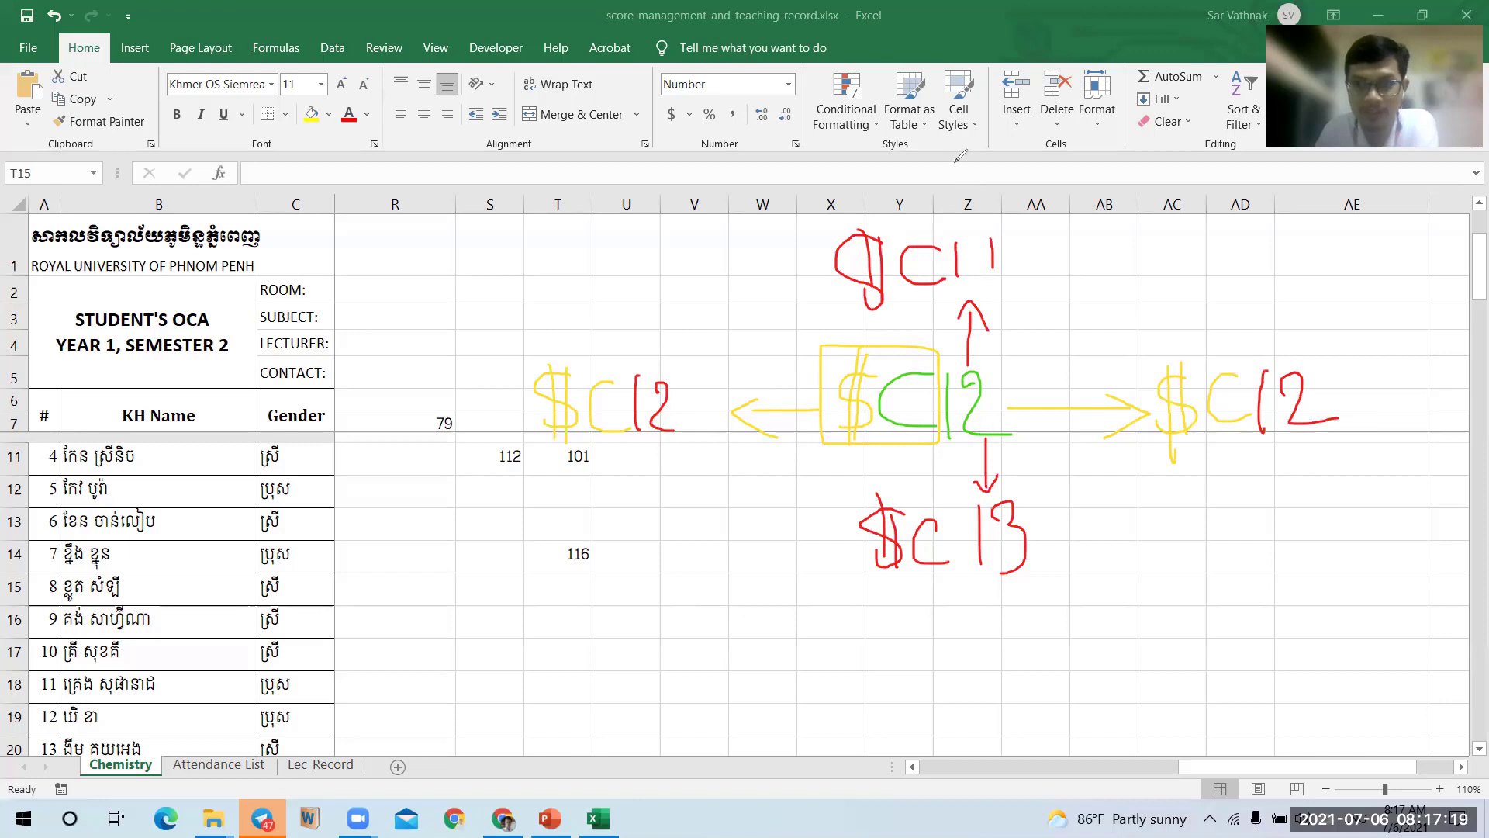
Step: Erase all ink, then write C$12 and box the $12 part in green
key("e")
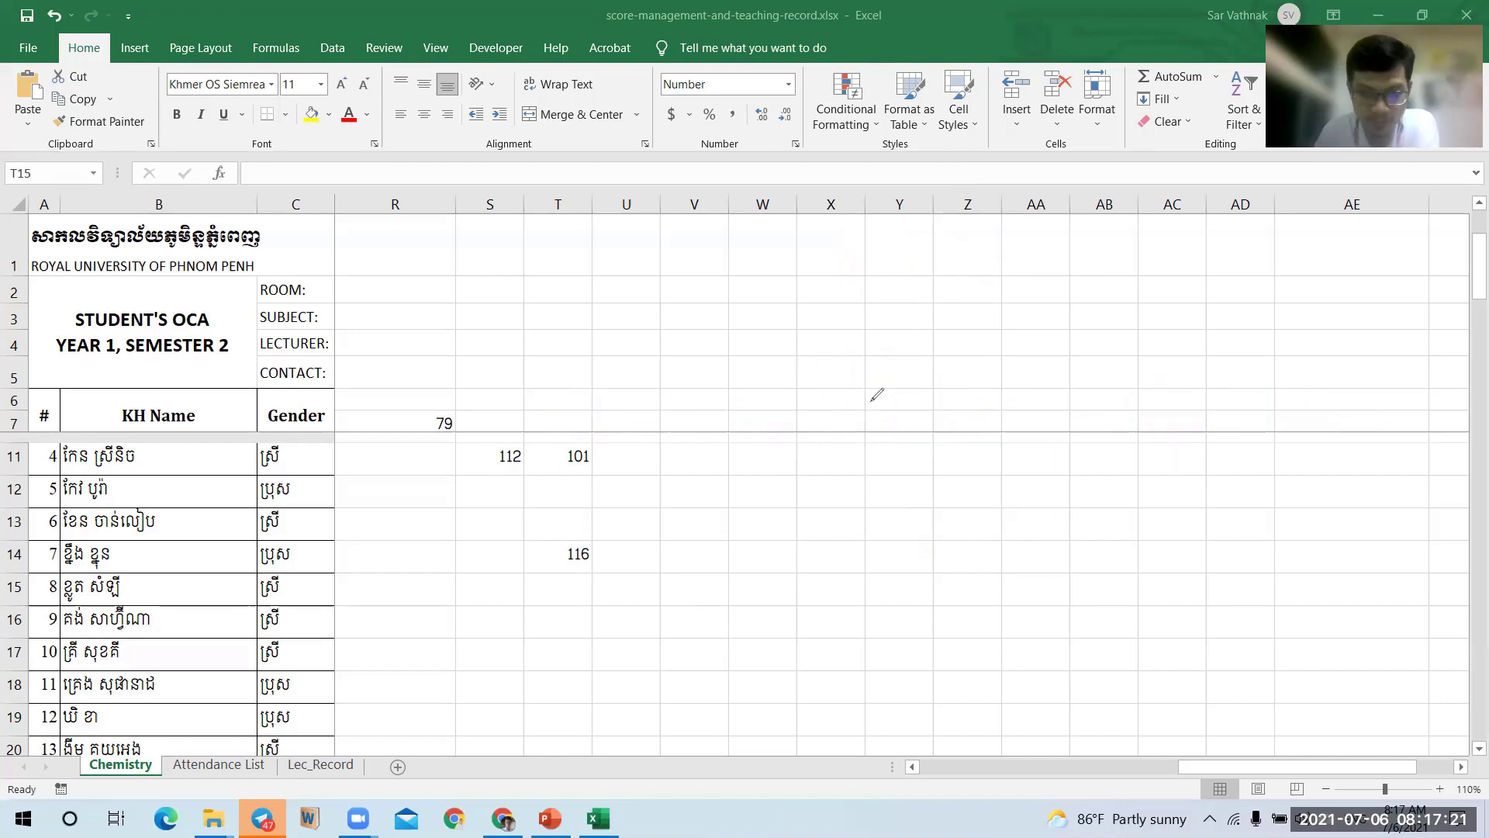
mouse_move(873, 394)
left_mouse_down()
mouse_move(929, 393)
mouse_move(932, 430)
mouse_move(970, 413)
mouse_move(940, 432)
left_mouse_up()
left_click_drag(942, 374, 957, 454)
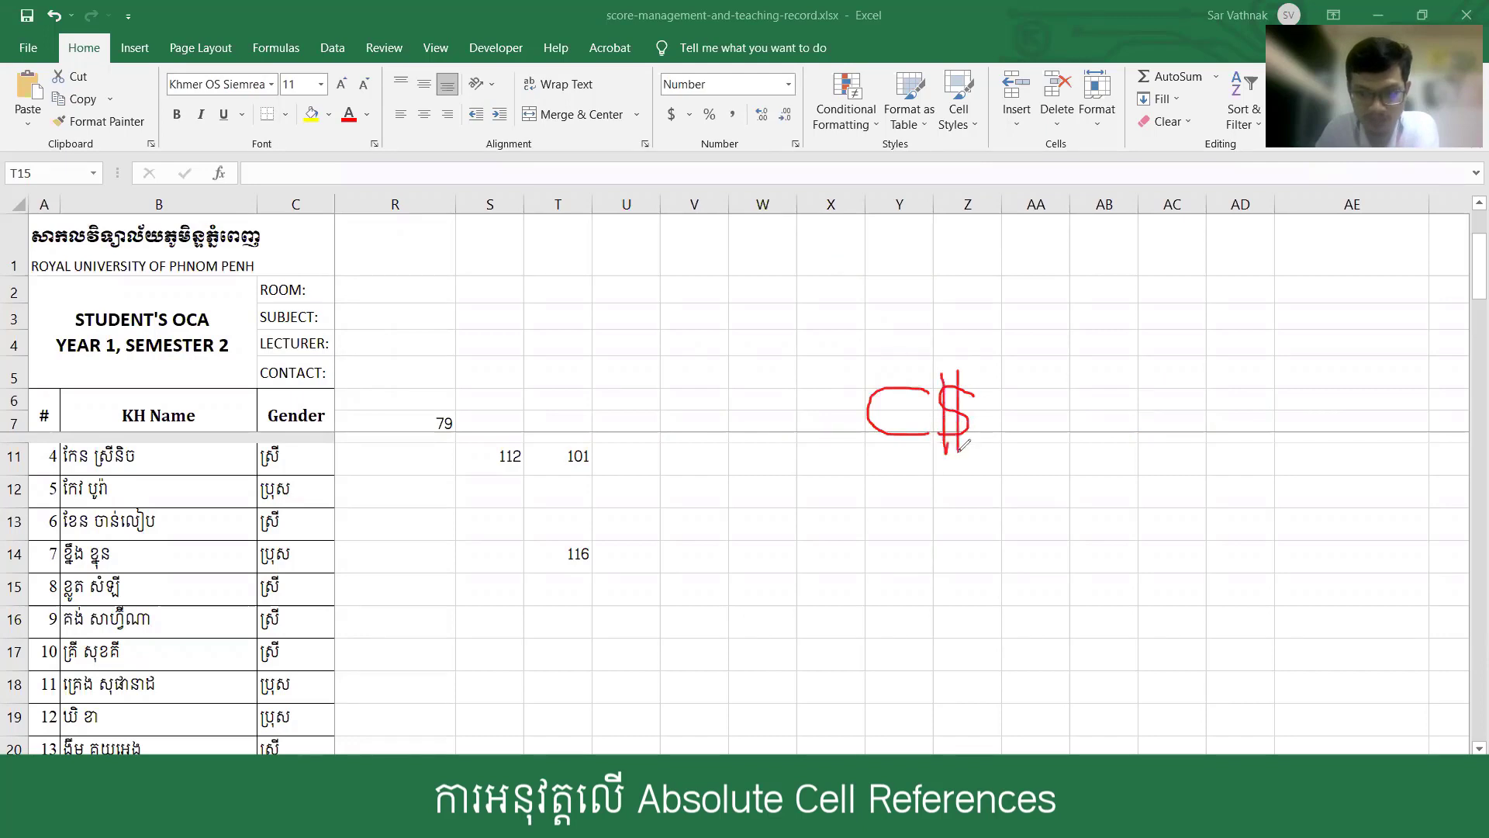
mouse_move(985, 382)
left_mouse_down()
mouse_move(985, 432)
mouse_move(1005, 415)
mouse_move(1028, 430)
left_mouse_up()
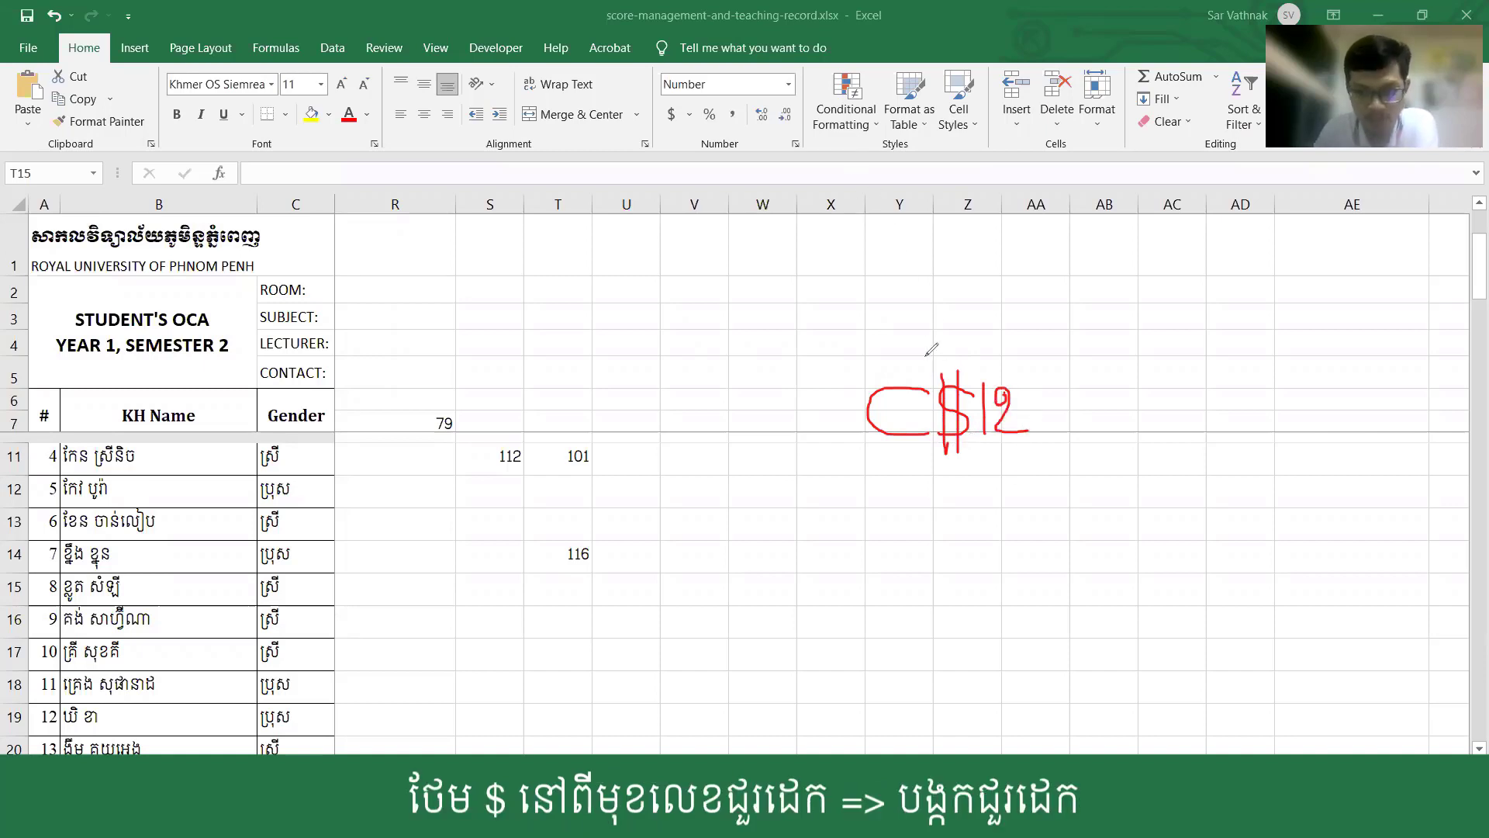
mouse_move(925, 356)
left_mouse_down()
mouse_move(936, 422)
mouse_move(993, 469)
mouse_move(1051, 457)
mouse_move(1054, 380)
mouse_move(1032, 355)
mouse_move(924, 355)
left_mouse_up()
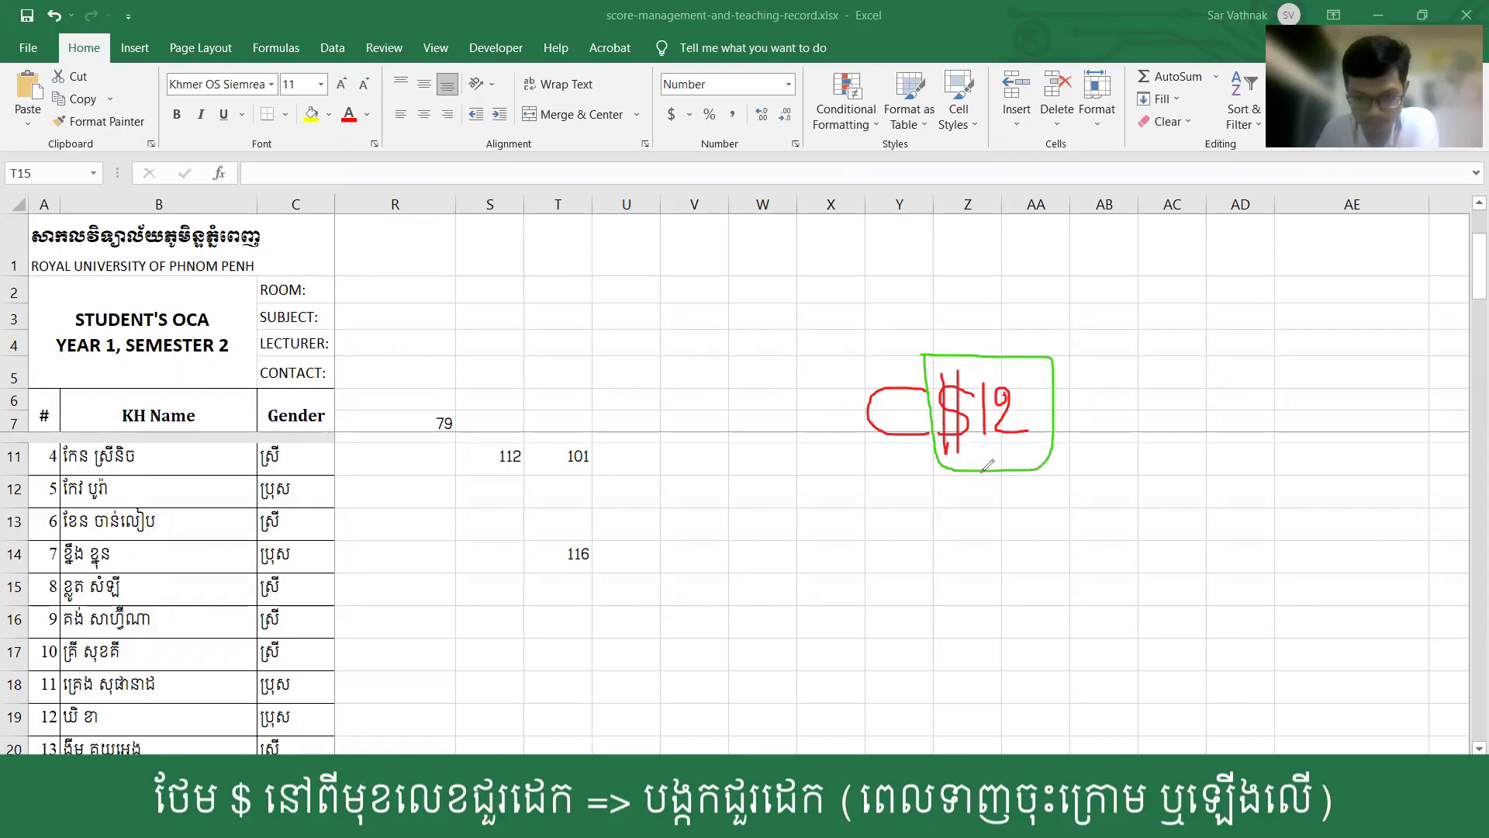
Step: Draw up and down arrows labelled $12, plus arrows pointing left and right
left_click_drag(980, 471, 984, 545)
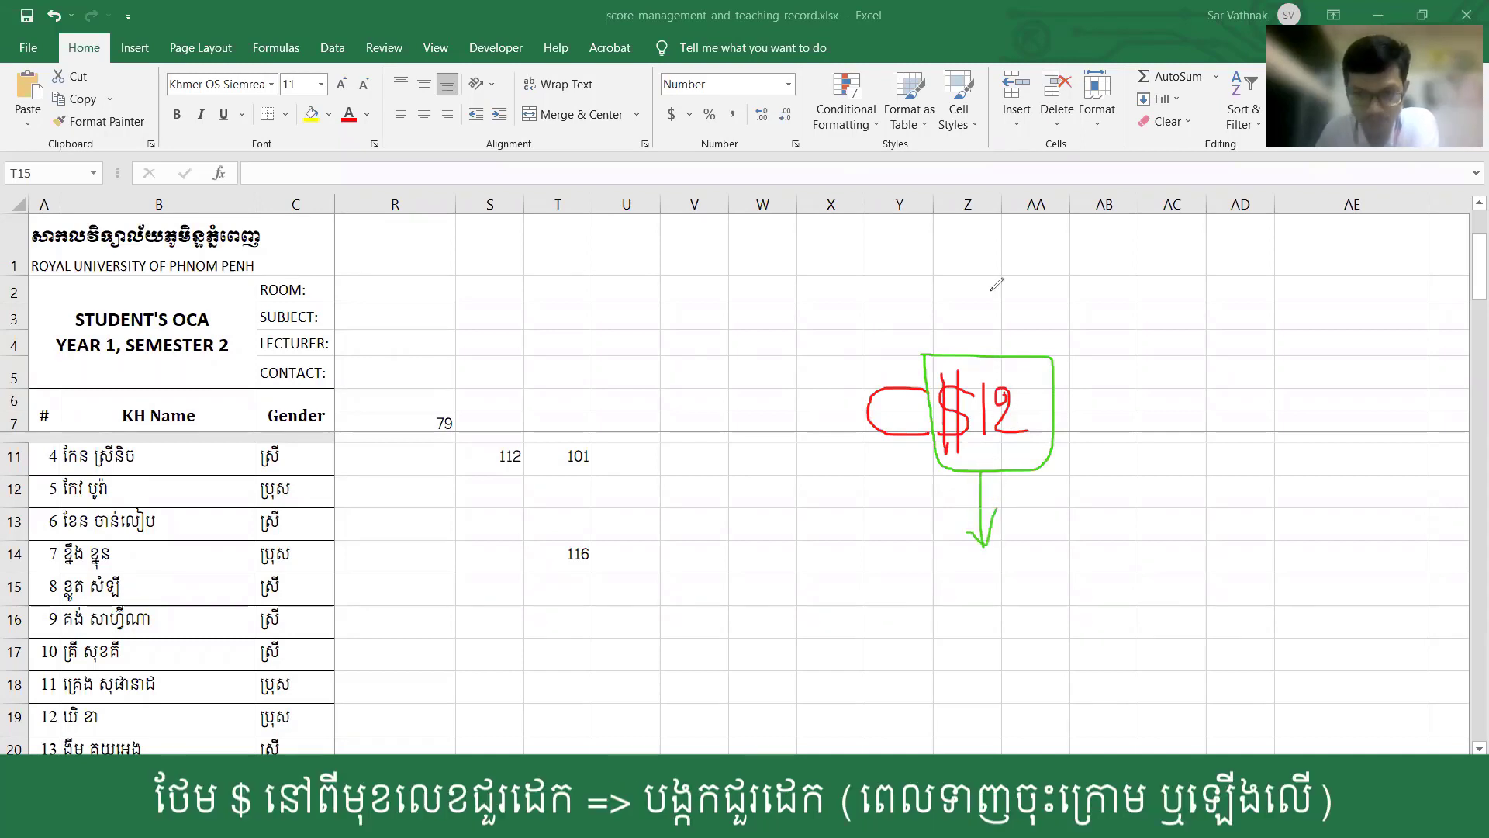
mouse_move(983, 281)
left_mouse_down()
mouse_move(985, 356)
mouse_move(984, 283)
mouse_move(997, 310)
left_mouse_up()
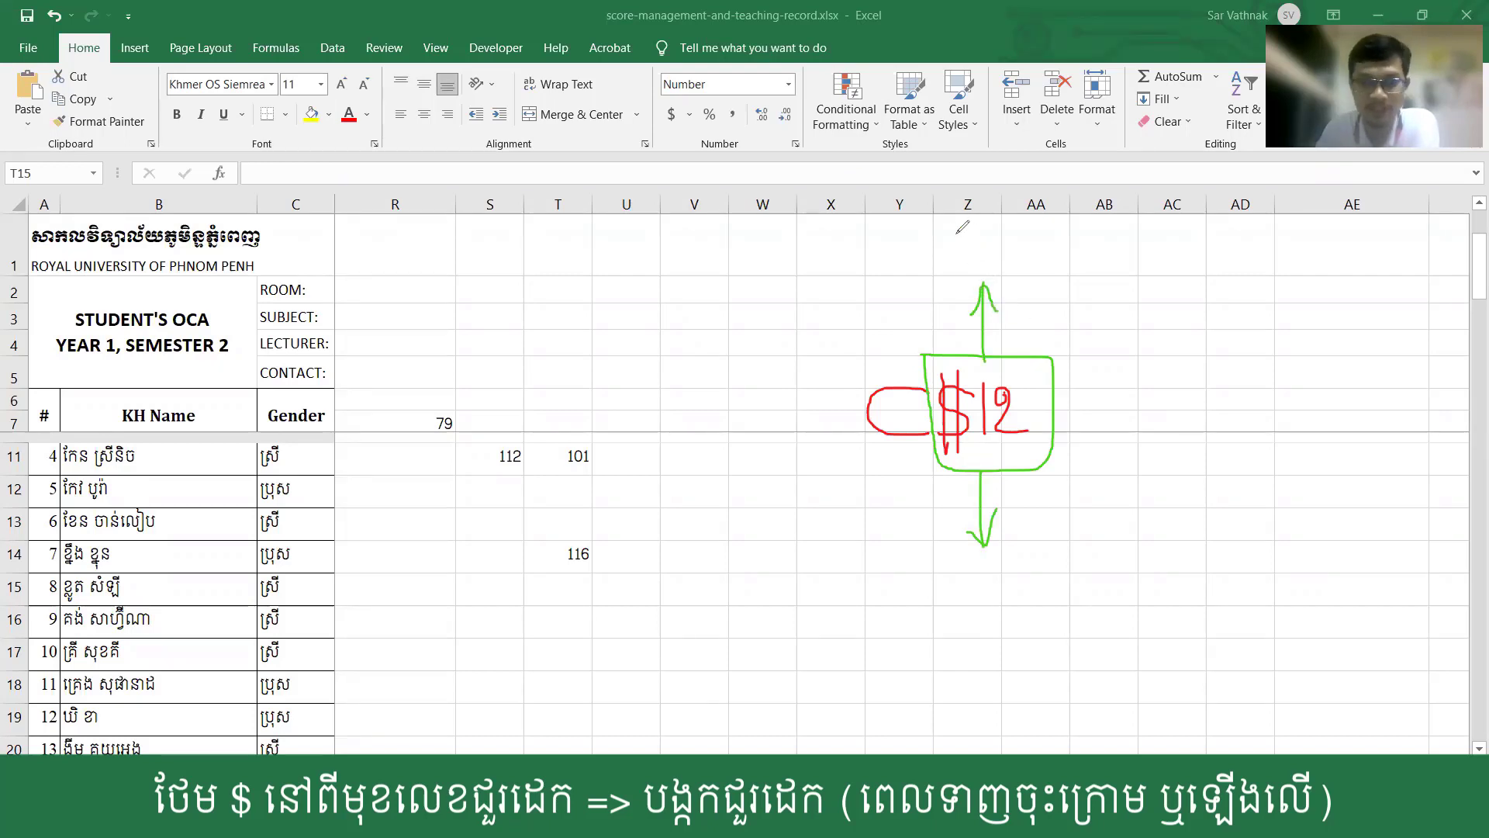
mouse_move(962, 233)
left_mouse_down()
mouse_move(951, 273)
mouse_move(973, 272)
mouse_move(1007, 231)
mouse_move(996, 266)
mouse_move(1013, 266)
left_mouse_up()
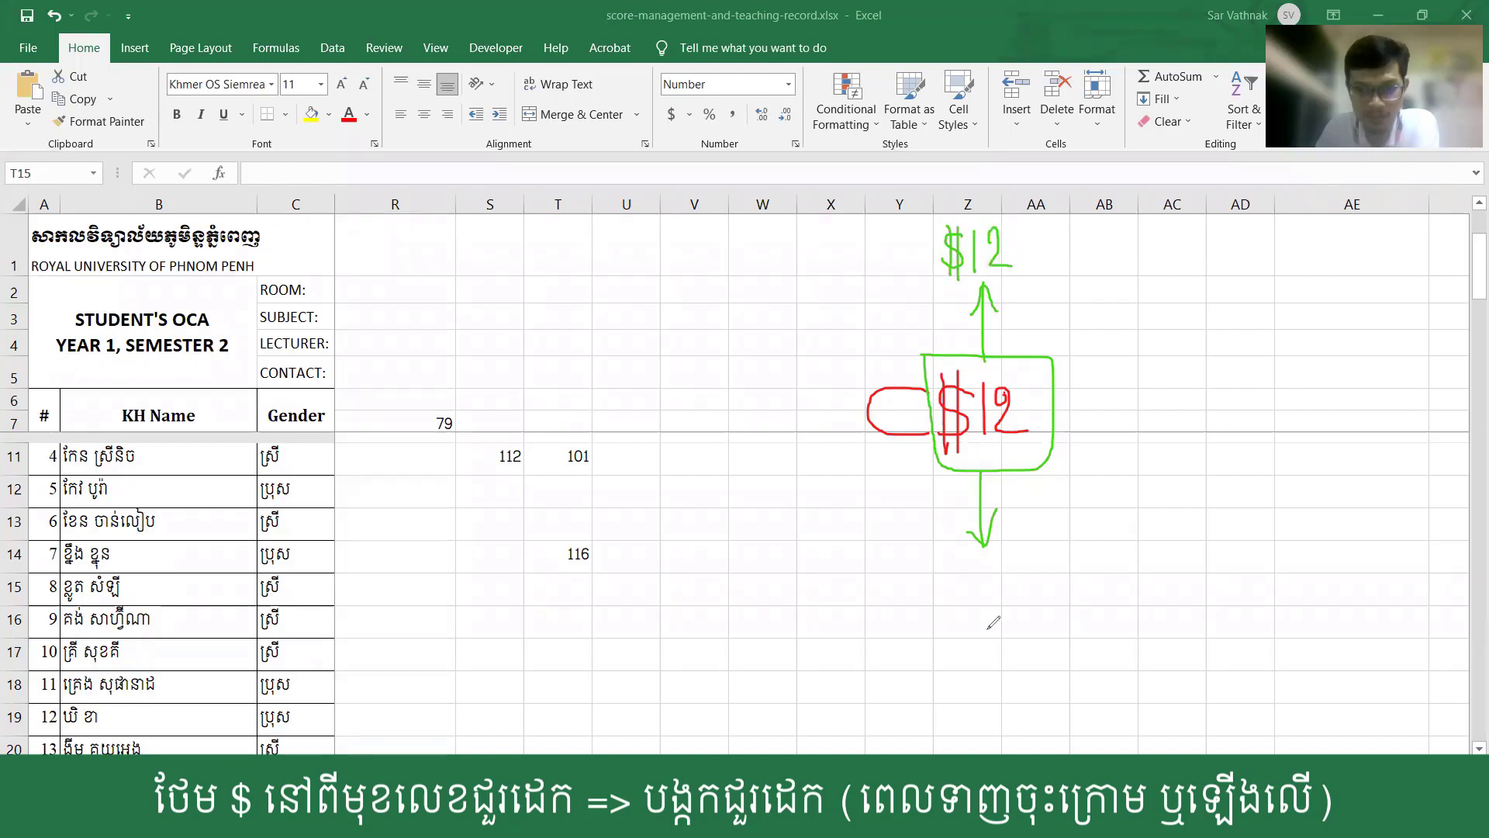
mouse_move(981, 560)
left_mouse_down()
mouse_move(963, 597)
mouse_move(1047, 596)
left_mouse_up()
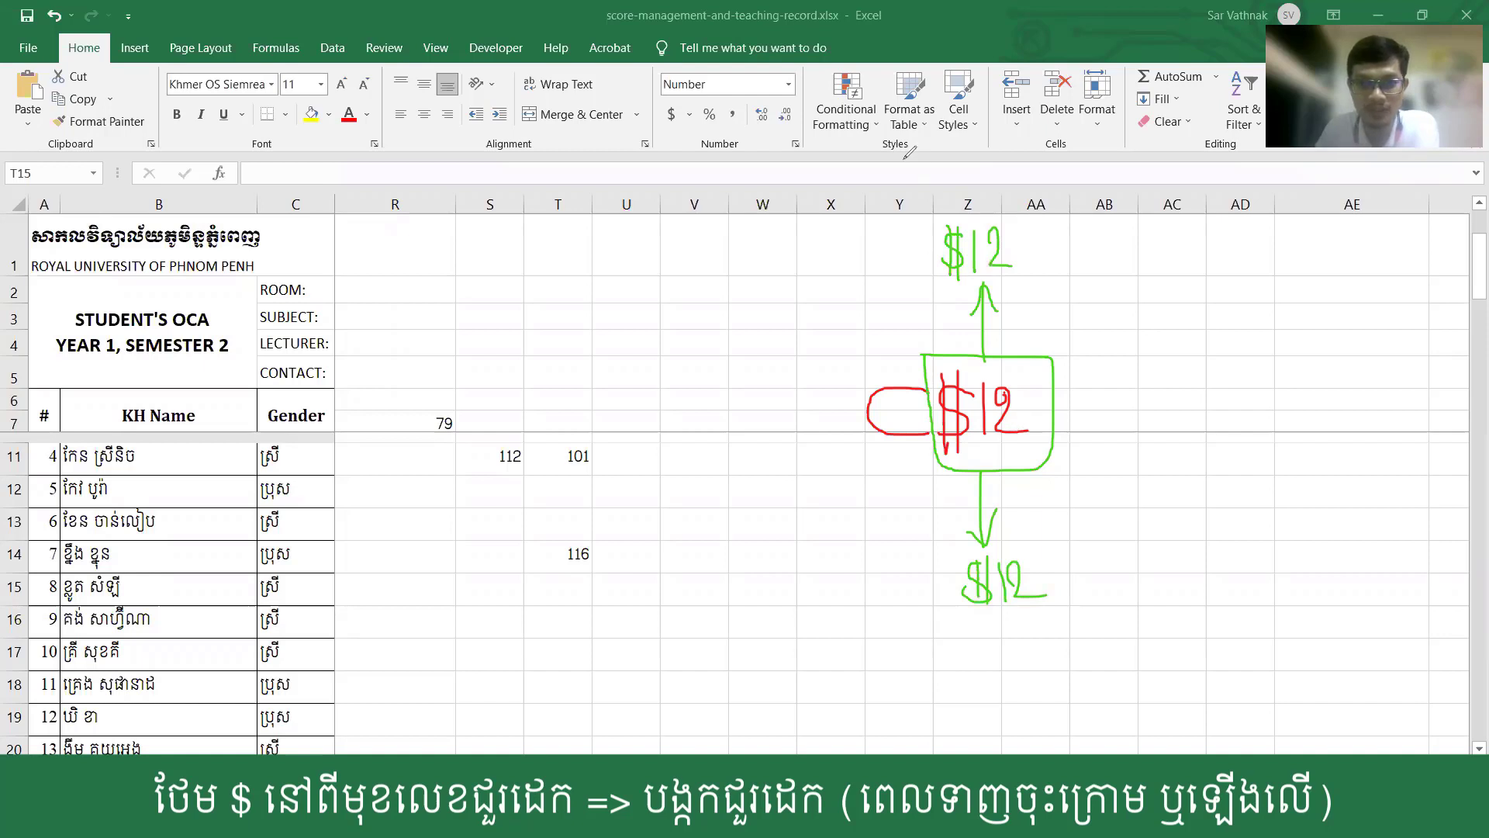
mouse_move(785, 415)
left_mouse_down()
mouse_move(866, 415)
mouse_move(774, 423)
mouse_move(805, 438)
left_mouse_up()
mouse_move(1053, 410)
left_mouse_down()
mouse_move(1204, 409)
mouse_move(1202, 425)
left_mouse_up()
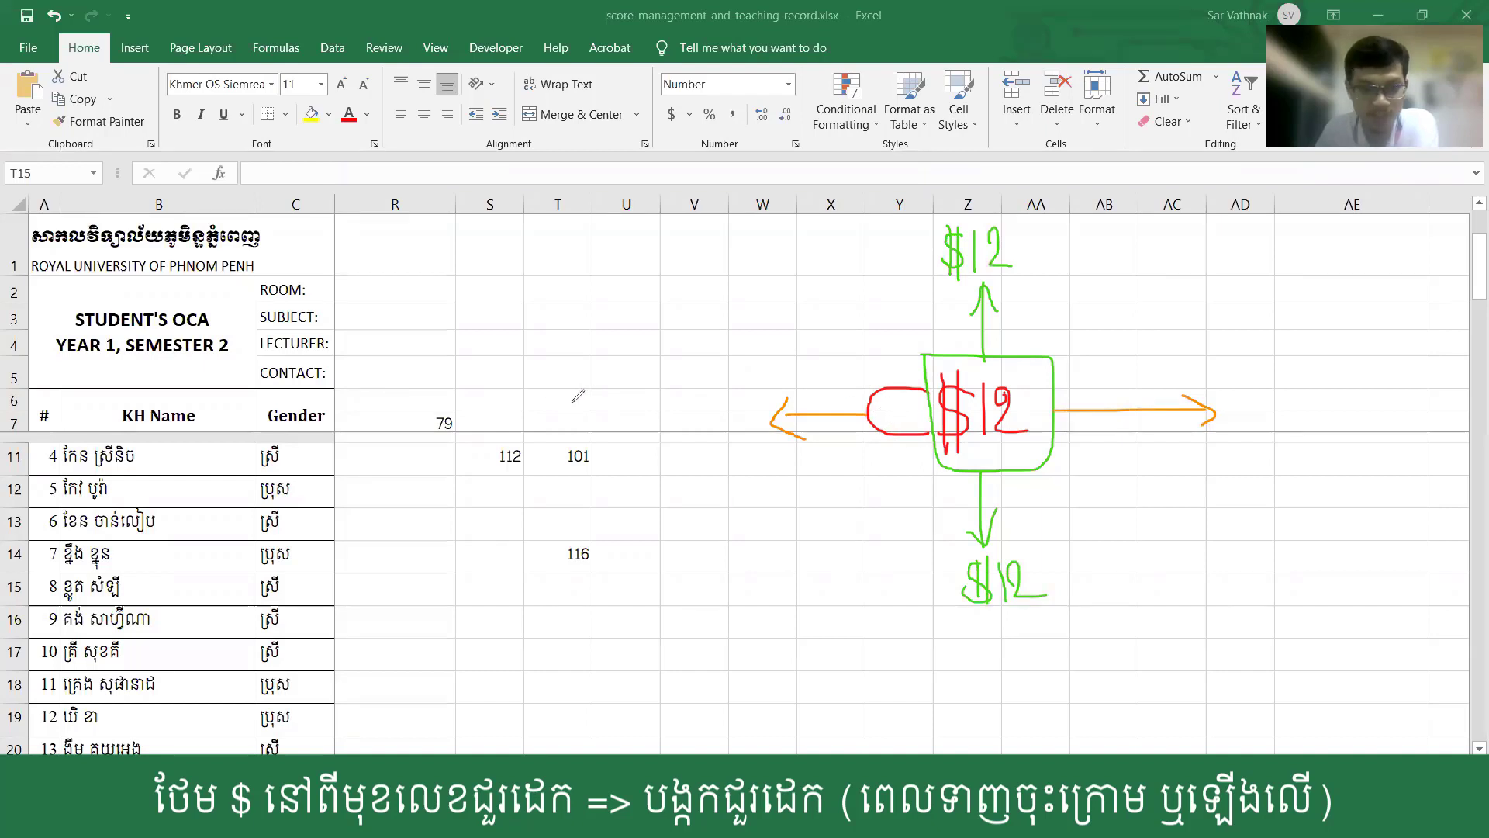
Step: Write B$12 on the left and D$12 on the right in orange ink
mouse_move(571, 441)
left_mouse_down()
mouse_move(571, 396)
mouse_move(584, 402)
mouse_move(574, 436)
left_mouse_up()
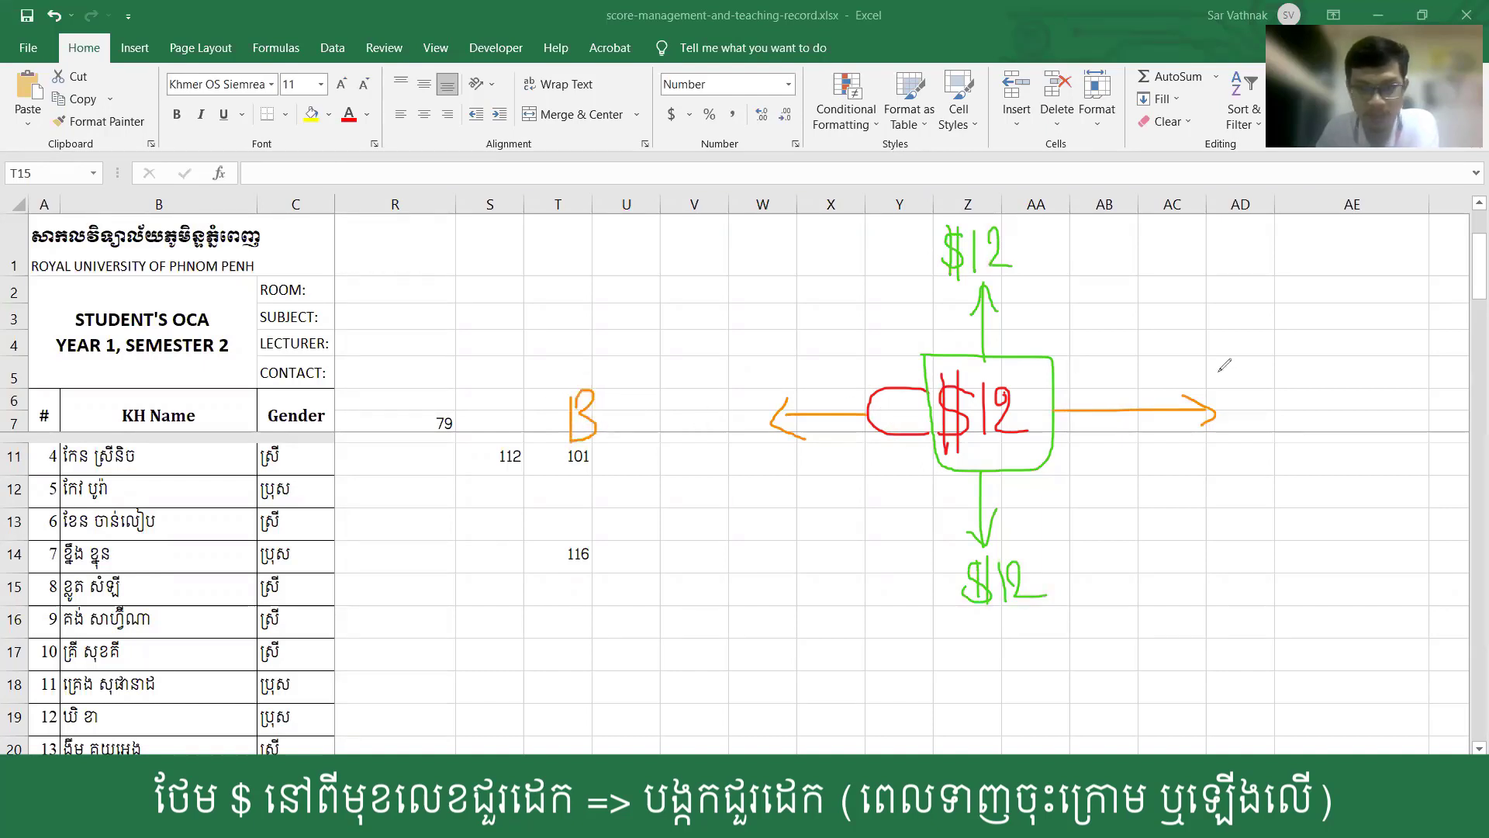
left_click_drag(1224, 388, 1242, 442)
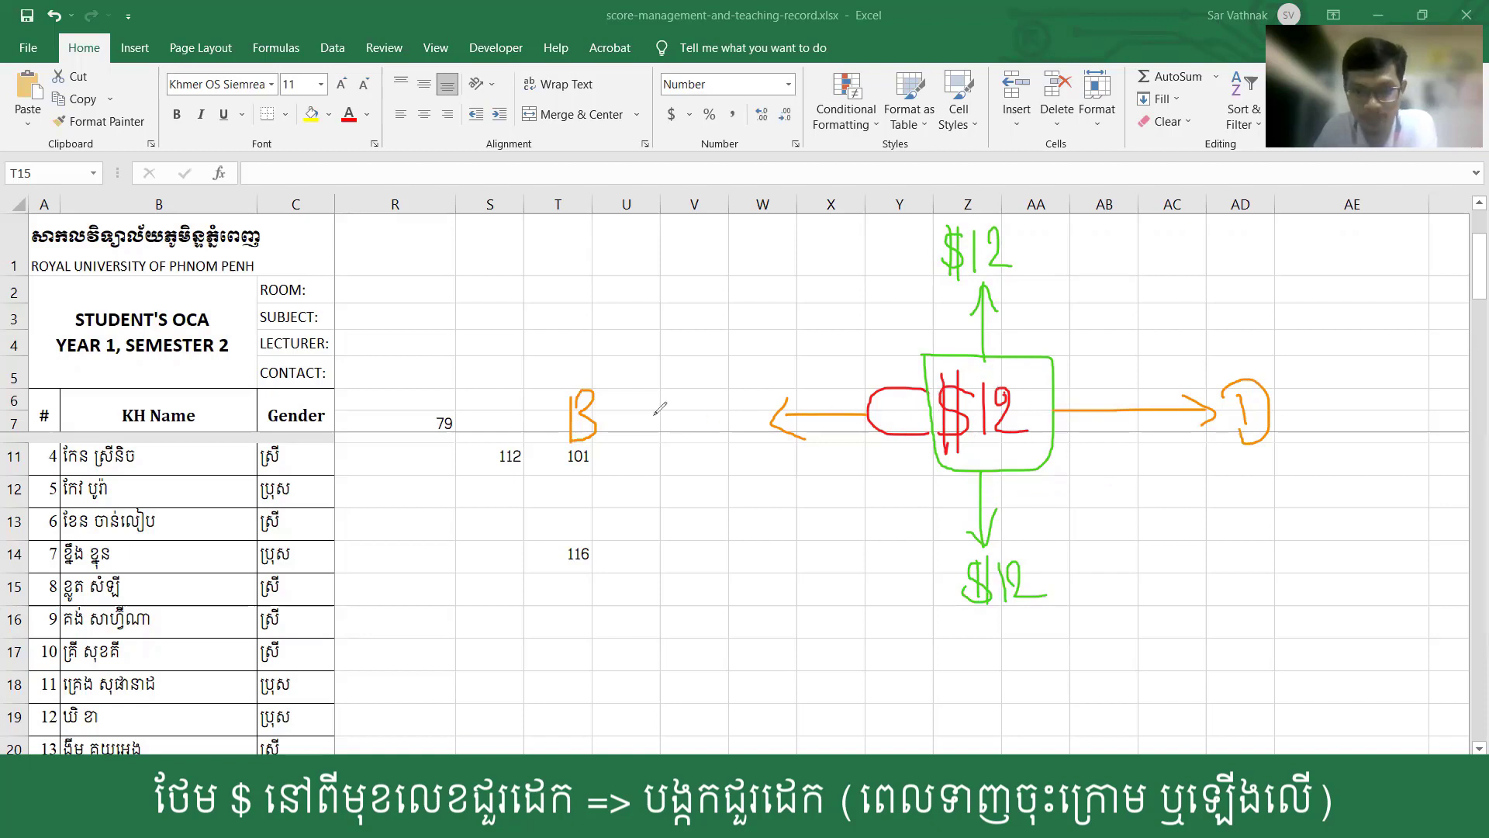
left_click_drag(1300, 382, 1282, 434)
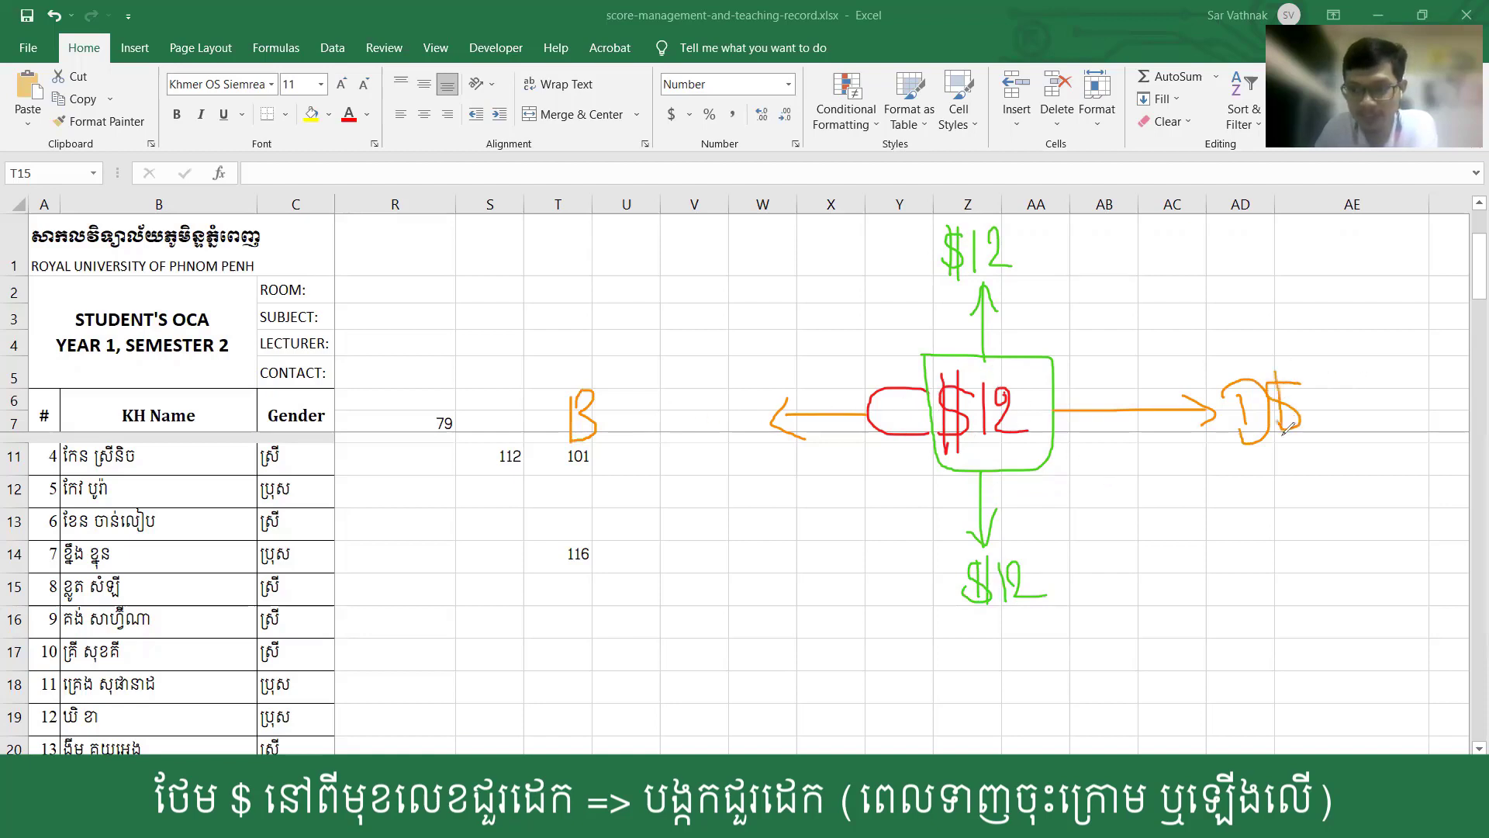
mouse_move(1311, 378)
left_mouse_down()
mouse_move(1317, 438)
mouse_move(1385, 416)
left_mouse_up()
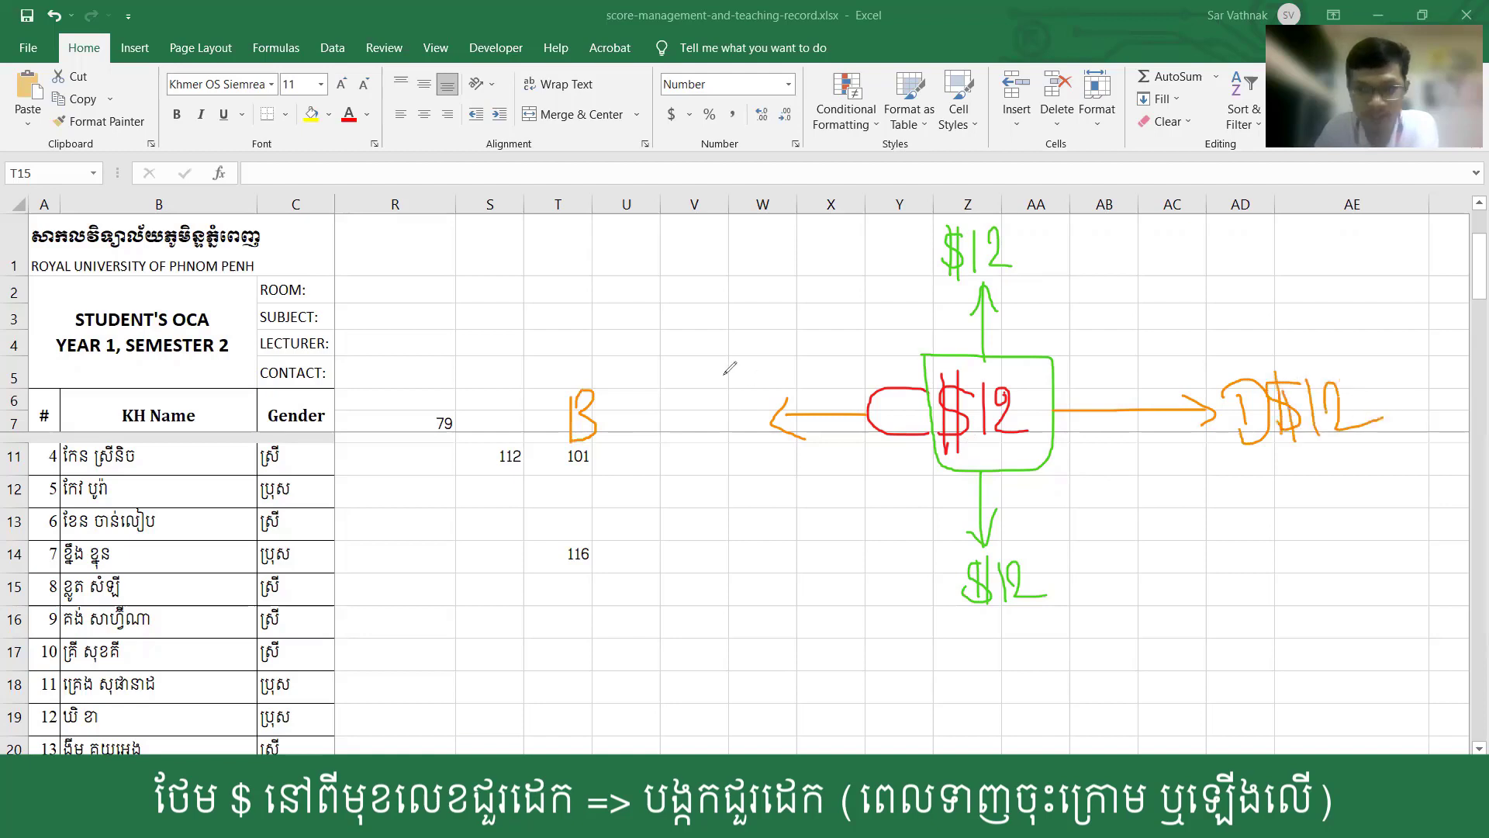
left_click_drag(640, 392, 594, 459)
mouse_move(627, 372)
left_mouse_down()
mouse_move(627, 444)
mouse_move(645, 464)
left_mouse_up()
mouse_move(665, 398)
left_mouse_down()
mouse_move(665, 464)
mouse_move(704, 462)
left_mouse_up()
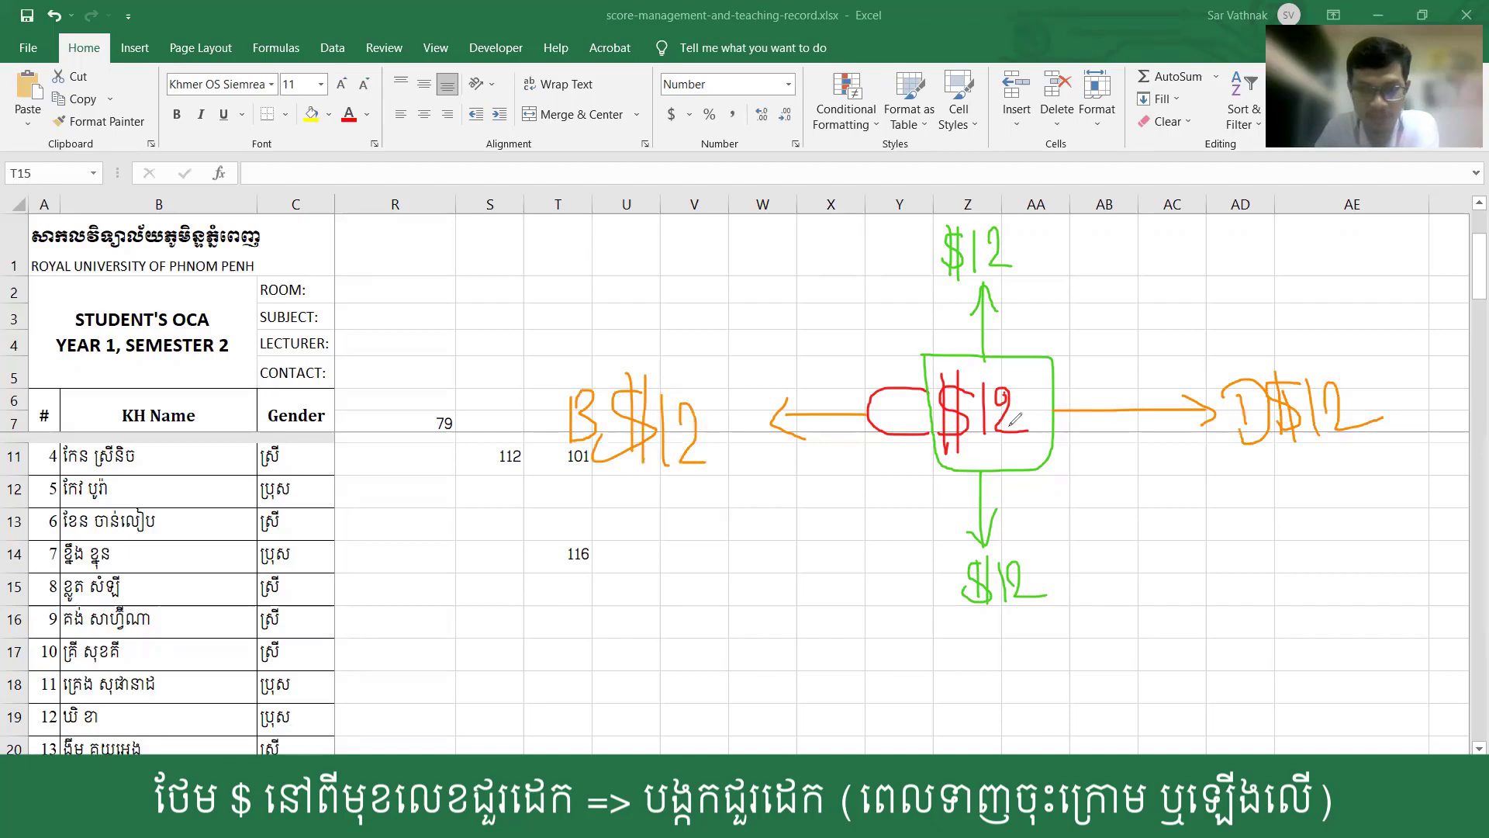
Step: Add C before the upper and lower $12, then erase all ink
left_click_drag(927, 231, 929, 275)
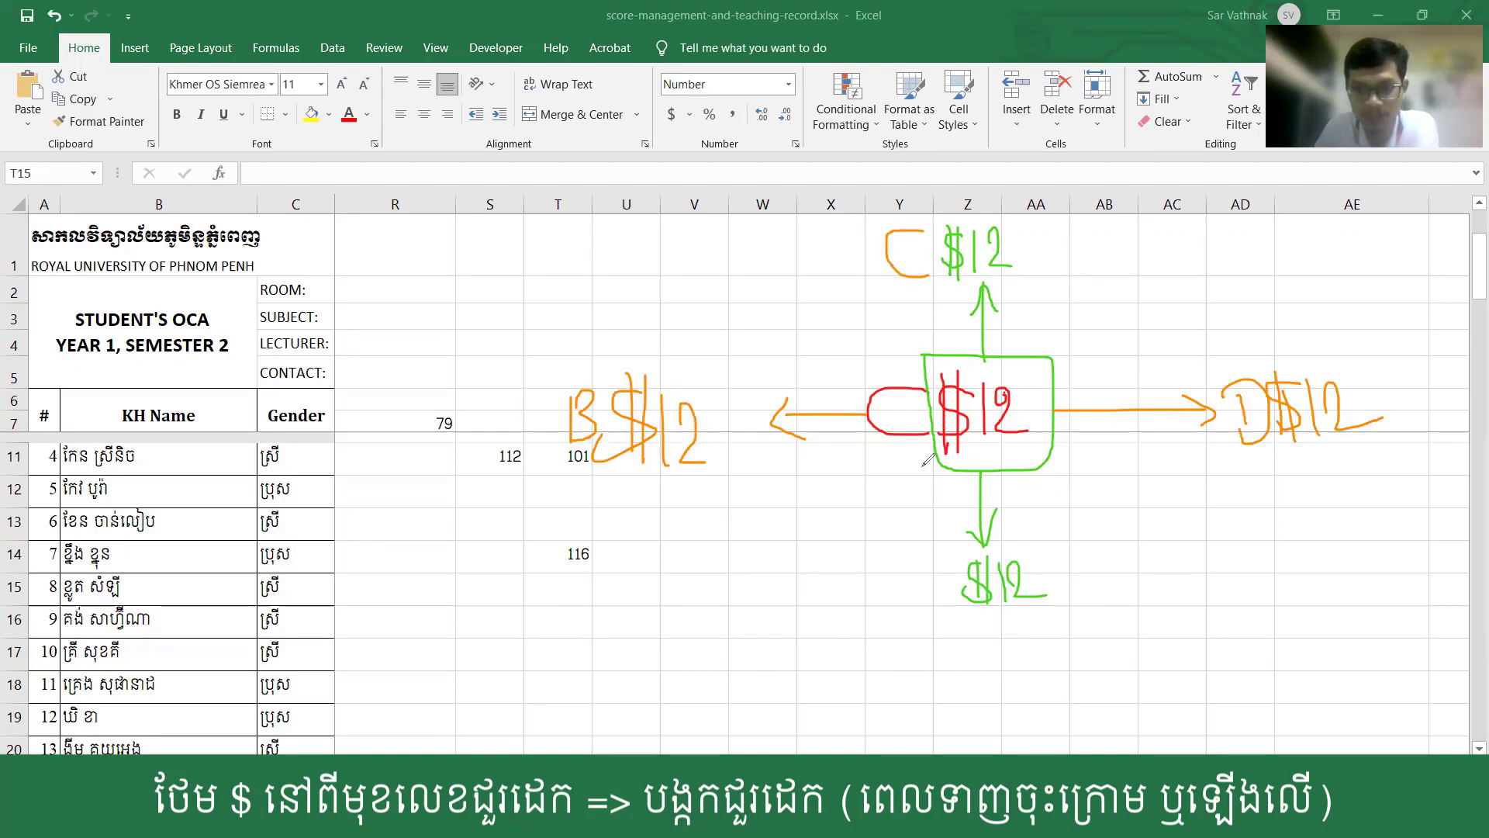
left_click_drag(952, 556, 954, 602)
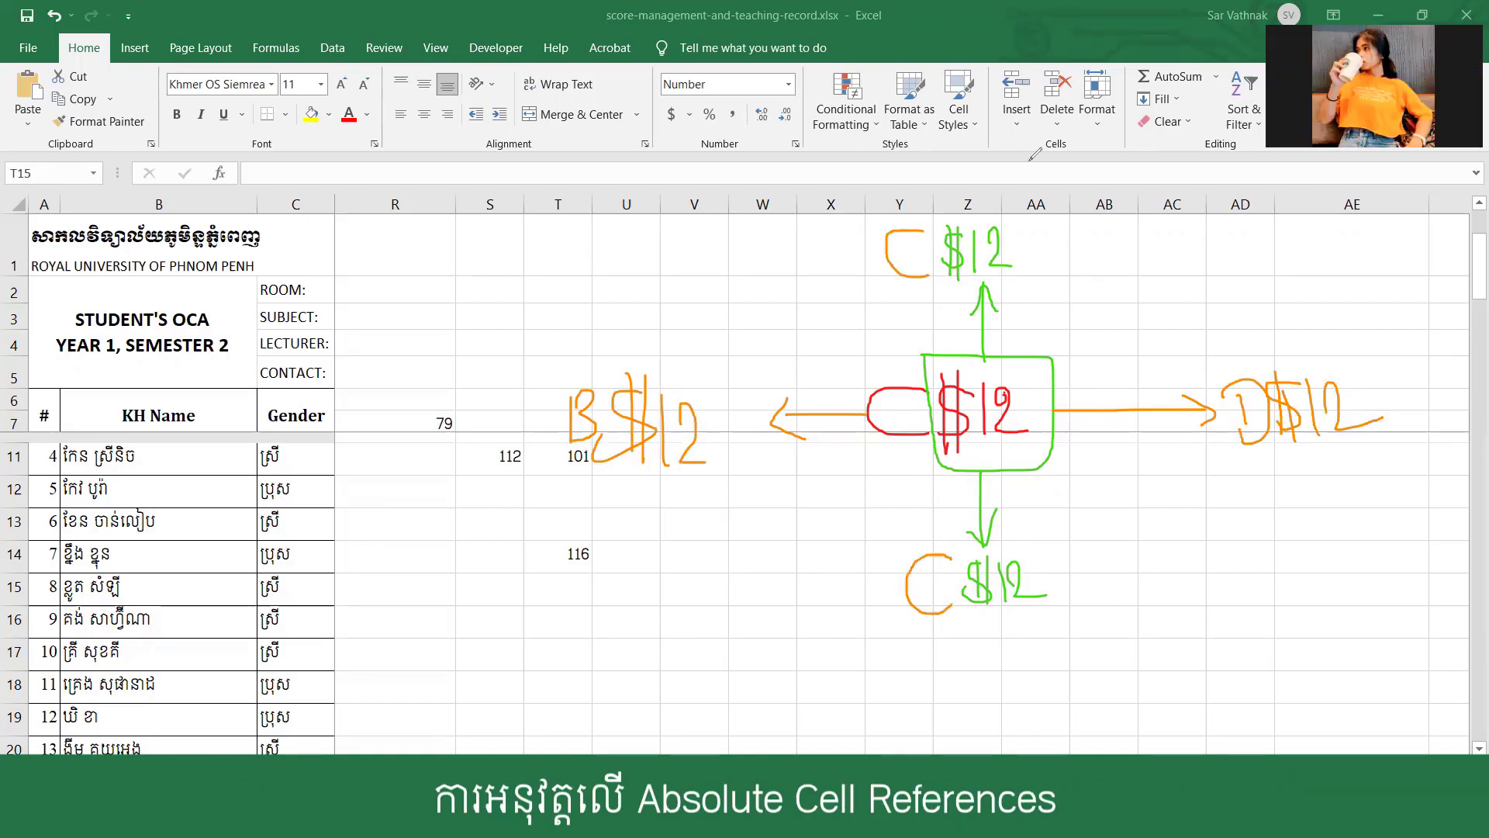
key("e")
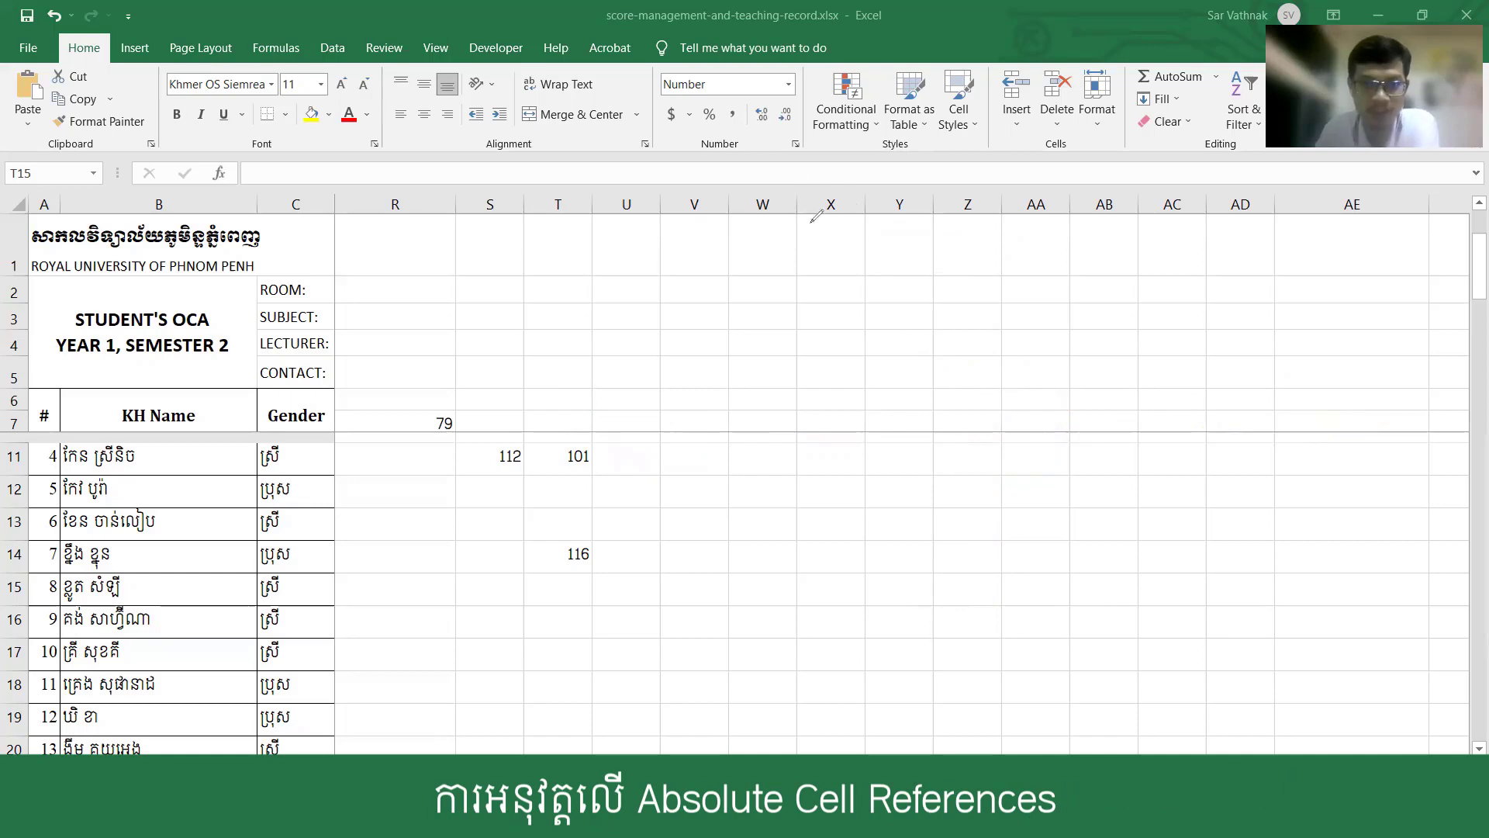
Step: Write $C$12 in the centre with arrows up and down to 12 labels
left_click_drag(908, 372, 883, 412)
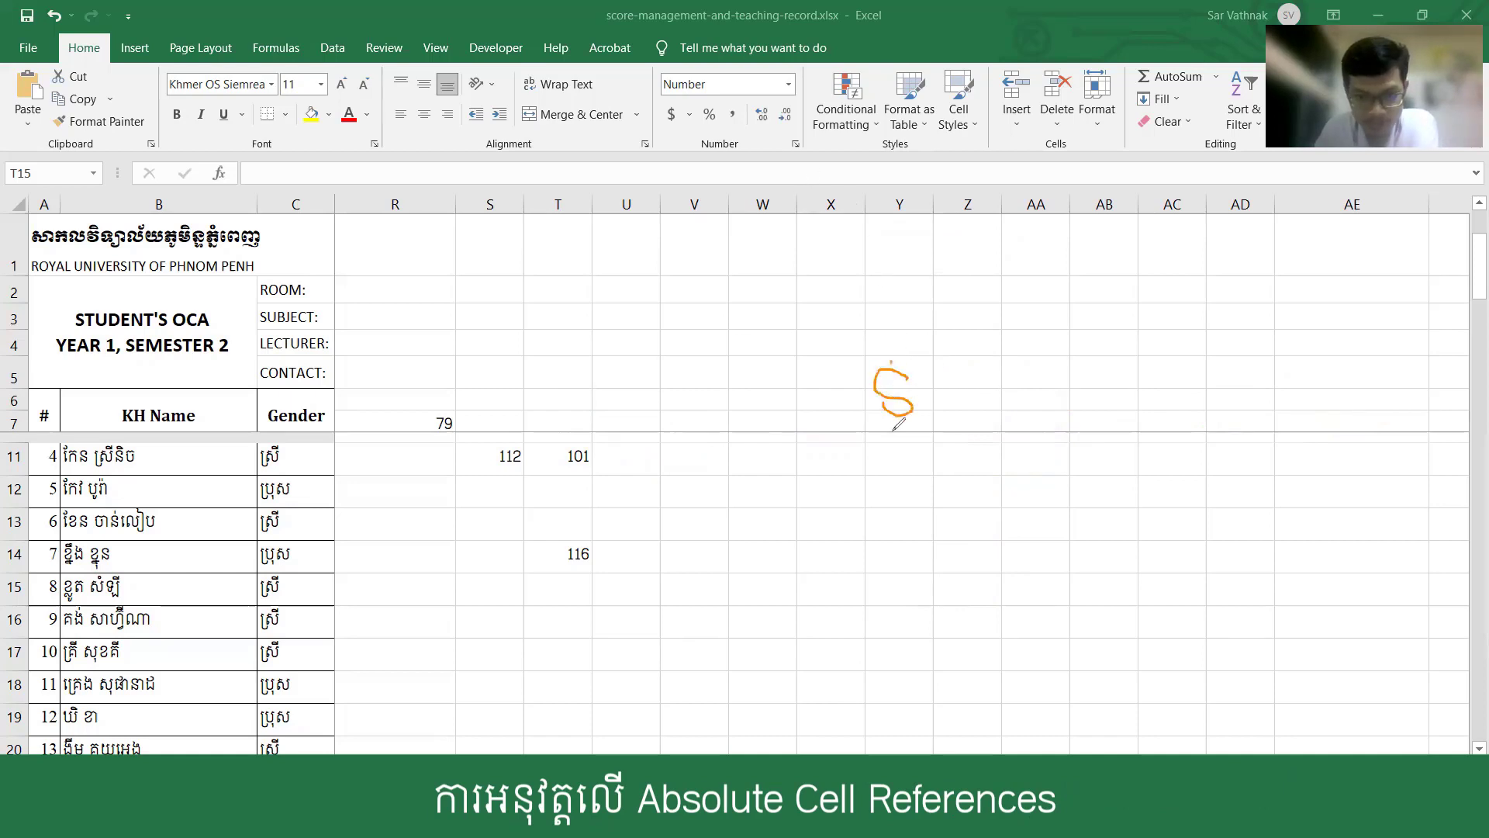
left_click_drag(892, 361, 902, 428)
mouse_move(948, 379)
left_mouse_down()
mouse_move(935, 375)
mouse_move(962, 416)
mouse_move(963, 386)
mouse_move(973, 425)
left_mouse_up()
mouse_move(981, 361)
left_mouse_down()
mouse_move(988, 429)
mouse_move(1034, 376)
mouse_move(1059, 417)
left_mouse_up()
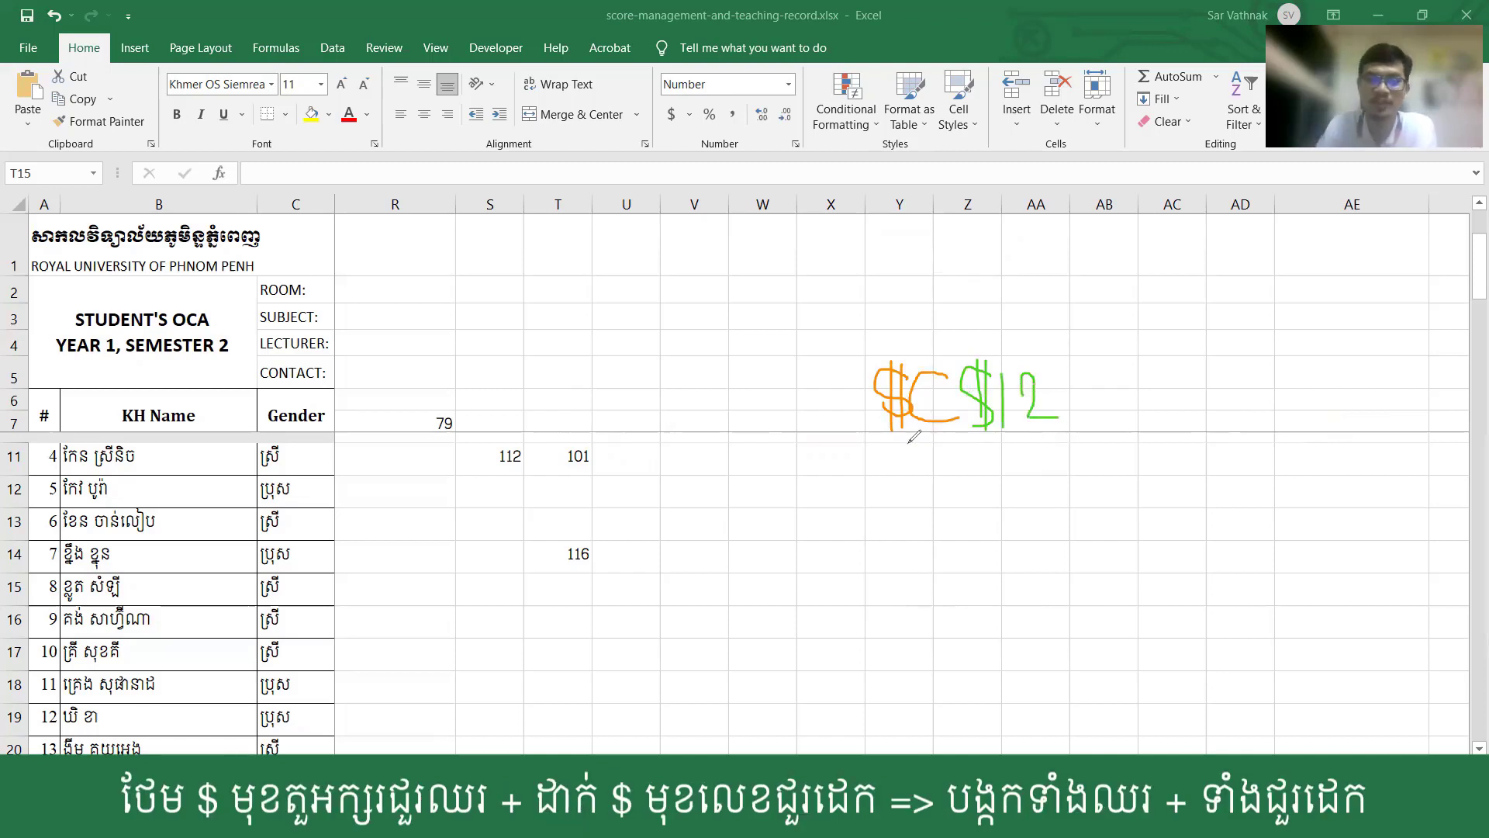
mouse_move(1011, 365)
left_mouse_down()
mouse_move(1014, 295)
mouse_move(1030, 326)
left_mouse_up()
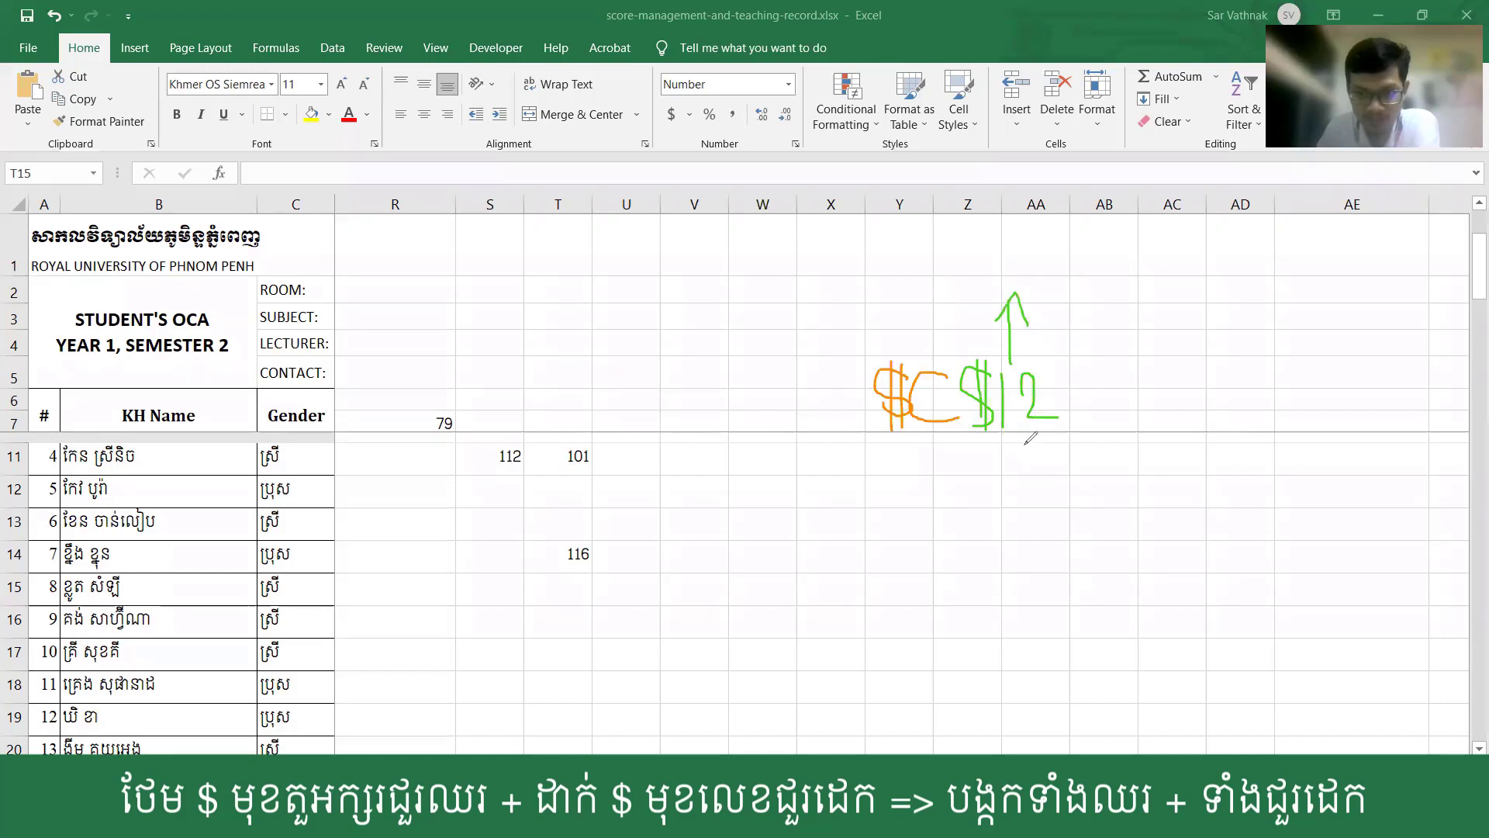
mouse_move(1021, 444)
left_mouse_down()
mouse_move(1021, 526)
mouse_move(1038, 503)
left_mouse_up()
mouse_move(1012, 587)
left_mouse_down()
mouse_move(1018, 624)
mouse_move(1055, 617)
left_mouse_up()
mouse_move(1009, 239)
left_mouse_down()
mouse_move(1012, 289)
mouse_move(1069, 279)
left_mouse_up()
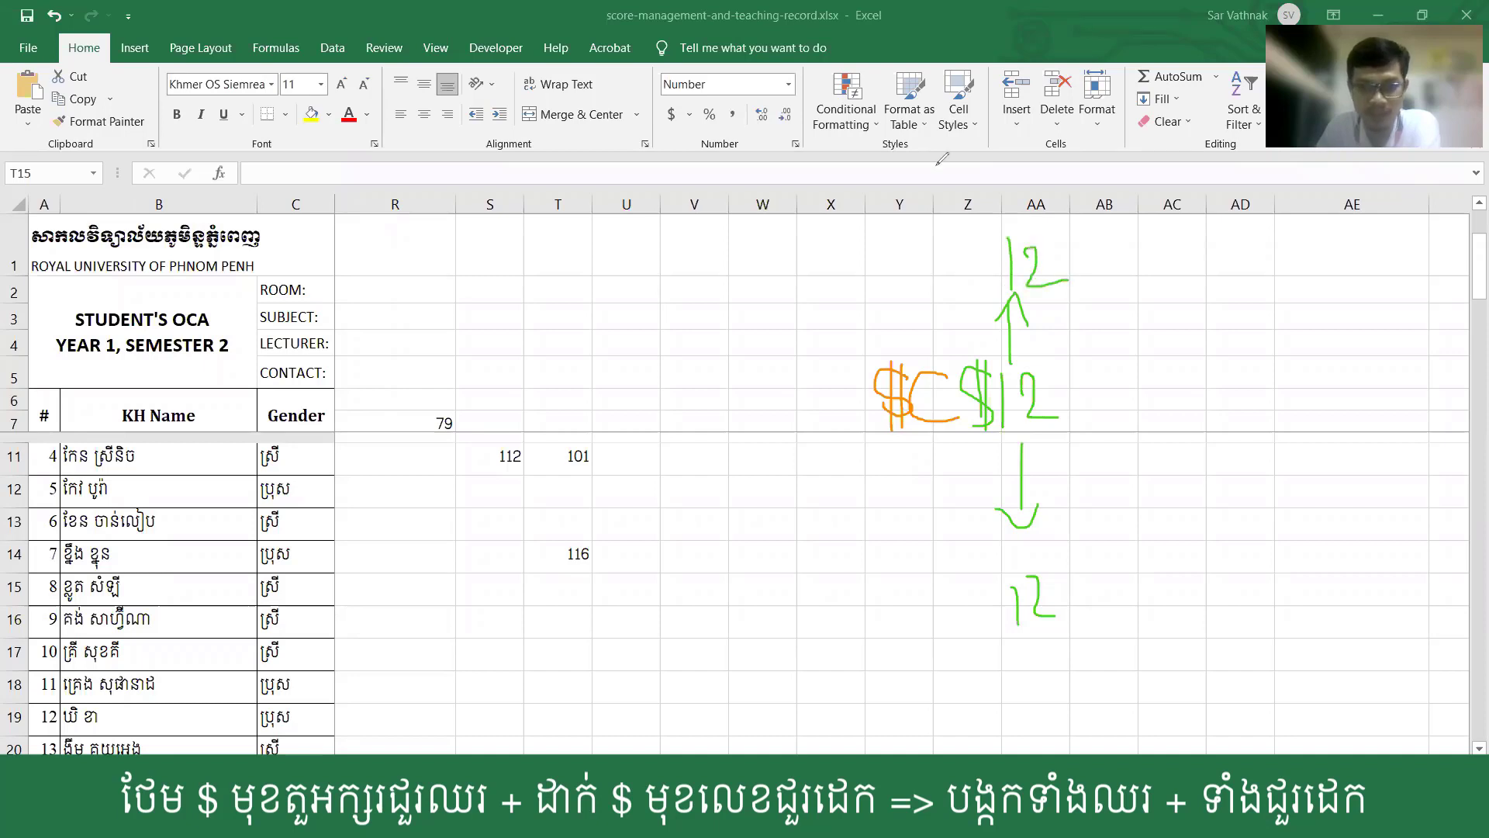
Step: Draw left and right arrows labelled $C12, and label above and below as C12
mouse_move(885, 400)
left_mouse_down()
mouse_move(772, 385)
mouse_move(786, 398)
left_mouse_up()
mouse_move(1065, 406)
left_mouse_down()
mouse_move(1163, 404)
mouse_move(1141, 428)
left_mouse_up()
left_click_drag(1220, 371, 1202, 425)
mouse_move(1189, 371)
left_mouse_down()
mouse_move(1215, 423)
mouse_move(1276, 419)
left_mouse_up()
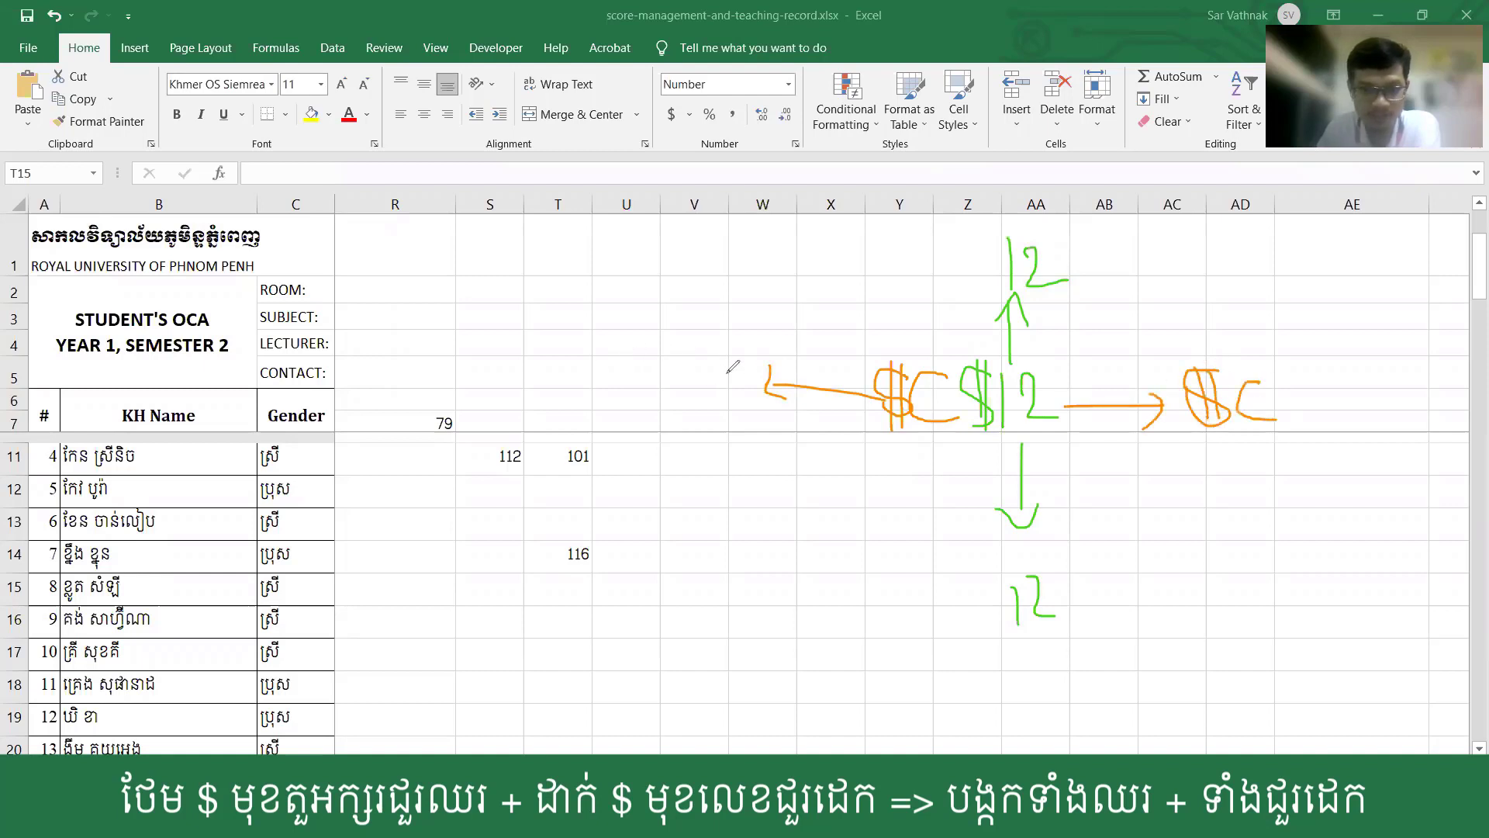
mouse_move(610, 358)
left_mouse_down()
mouse_move(611, 422)
mouse_move(751, 427)
left_mouse_up()
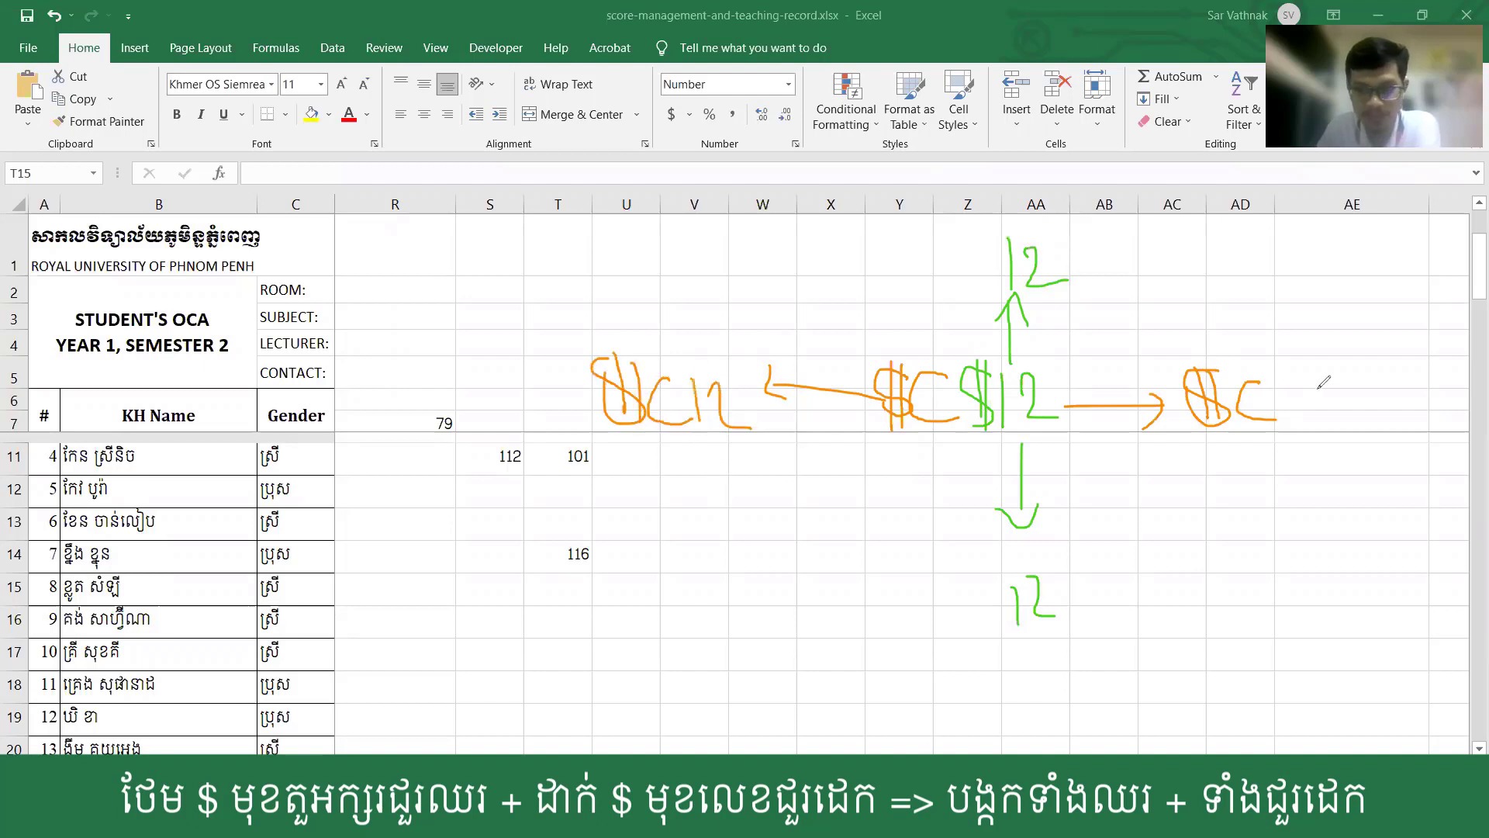
mouse_move(1278, 376)
left_mouse_down()
mouse_move(1286, 436)
mouse_move(1311, 419)
mouse_move(1389, 422)
left_mouse_up()
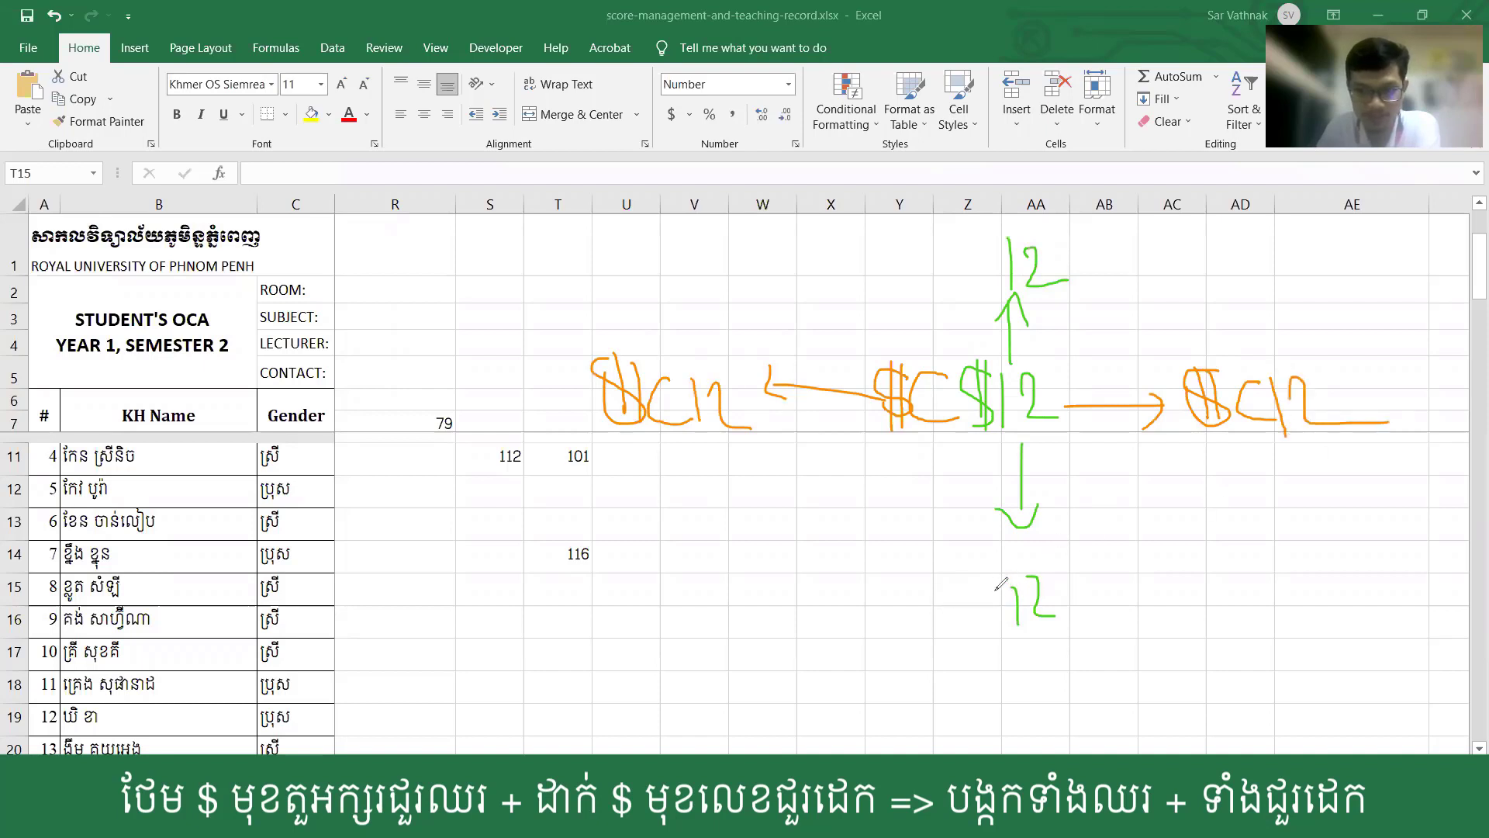
left_click_drag(1000, 591, 1007, 628)
left_click_drag(968, 254, 997, 289)
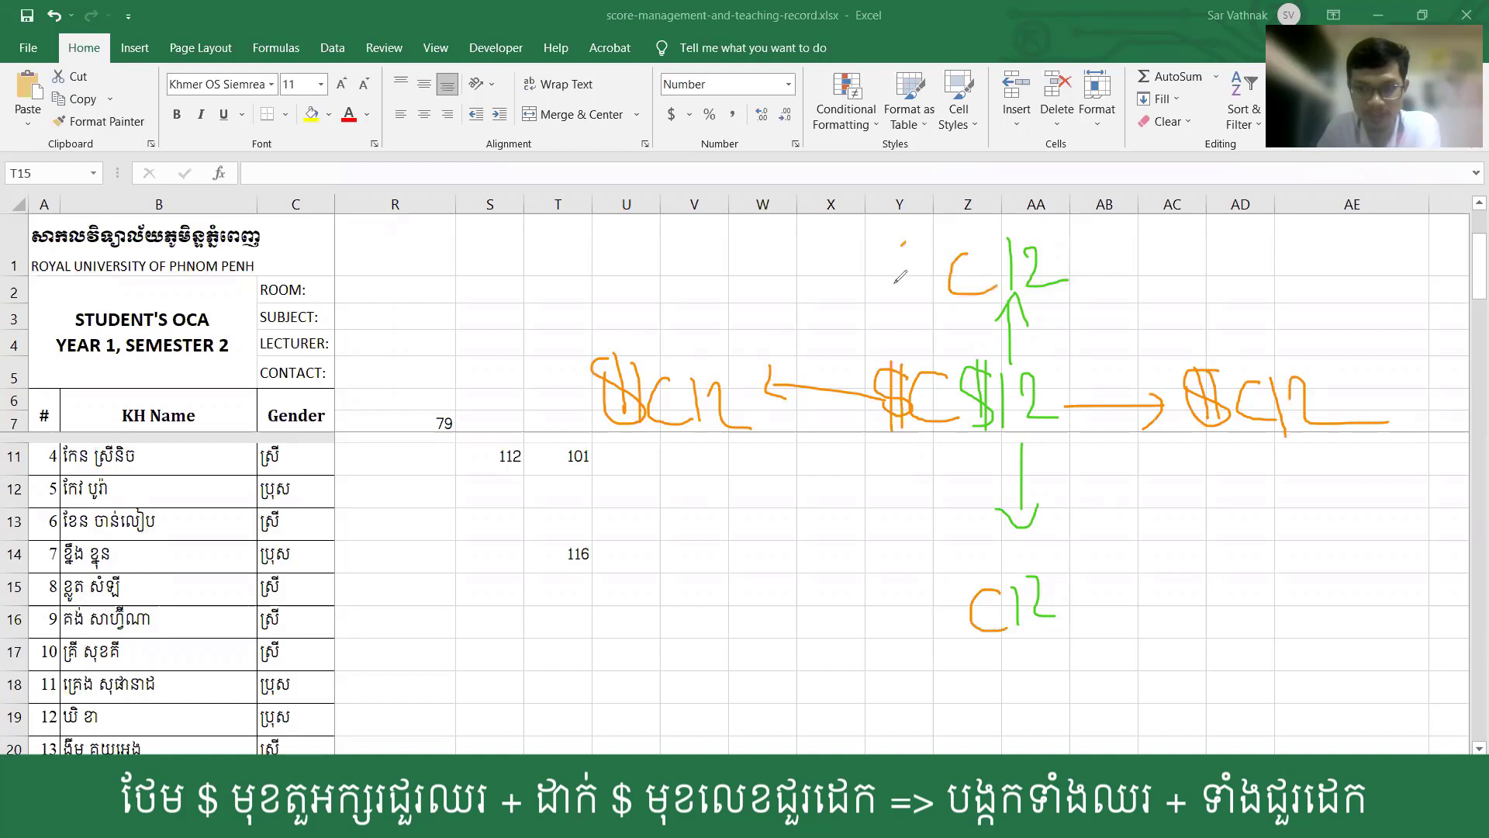
left_click_drag(924, 250, 919, 315)
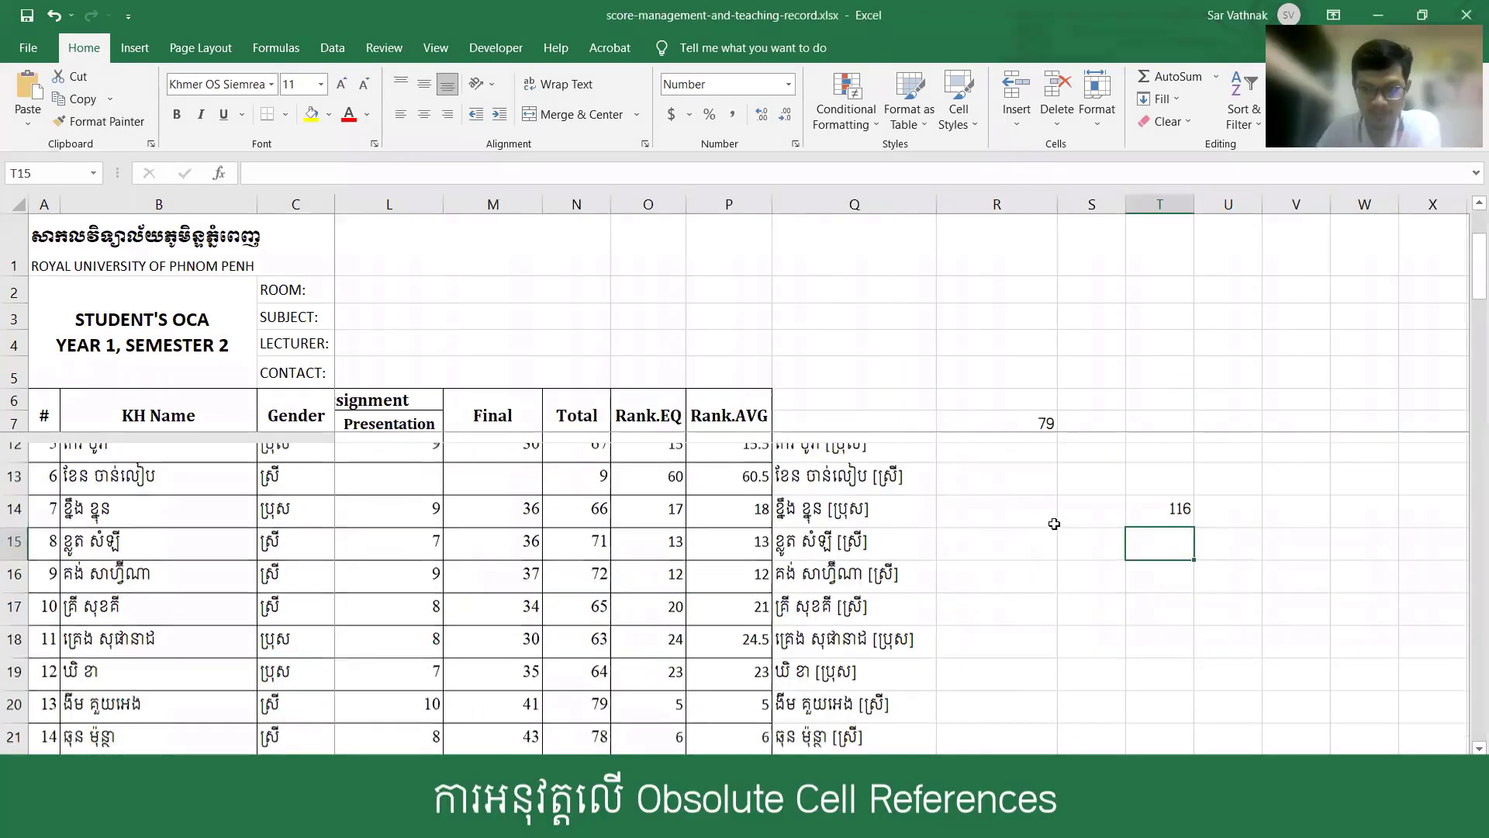
Step: Fill T14's =$O14+P$17+$N$21 down into T15, giving =$O15+P$17+$N$21 (112)
scroll(1054, 514, "up", 1)
left_click(1156, 552)
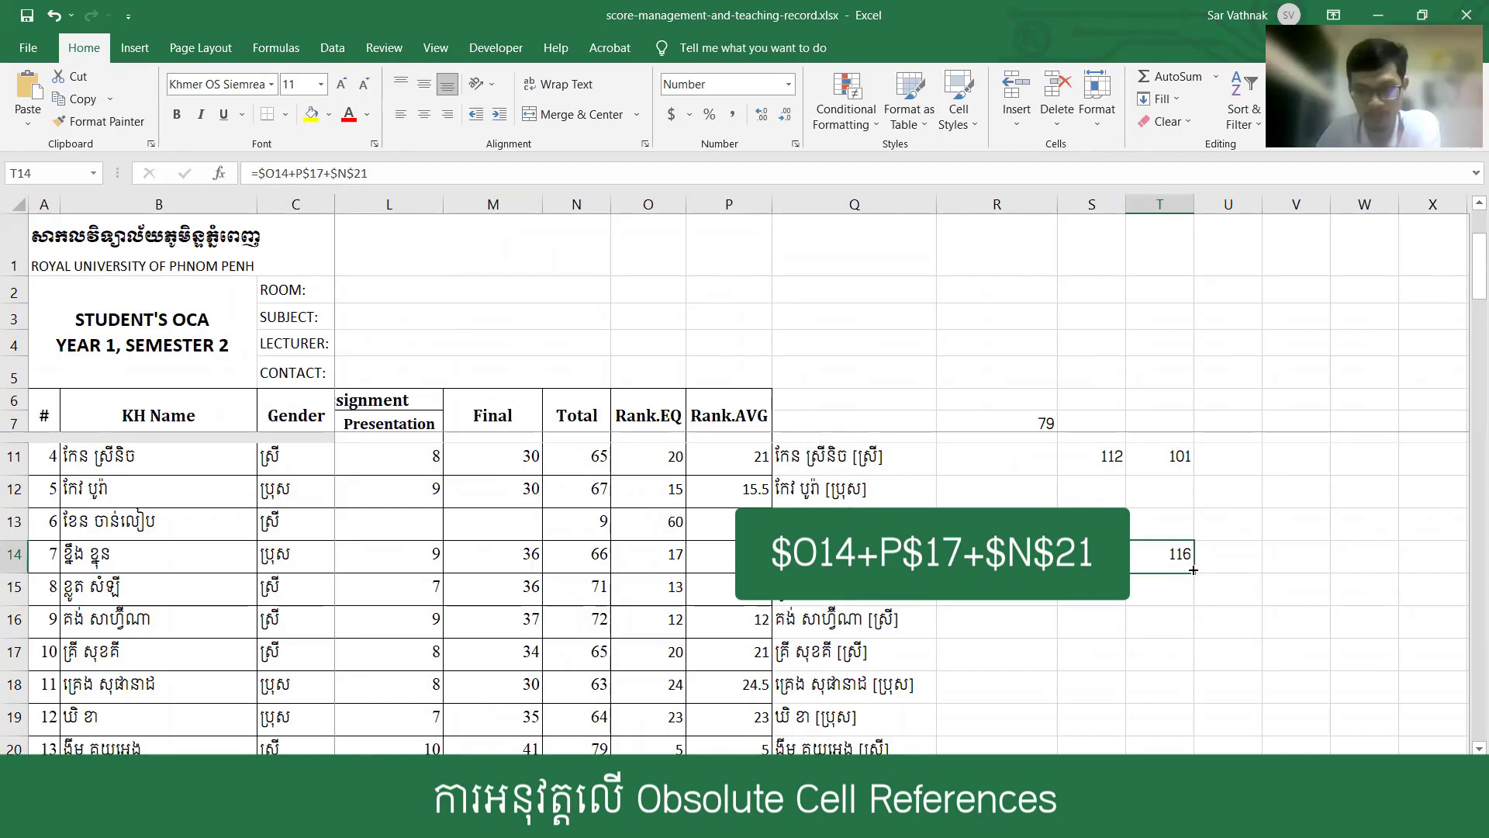
left_click_drag(1194, 570, 1194, 611)
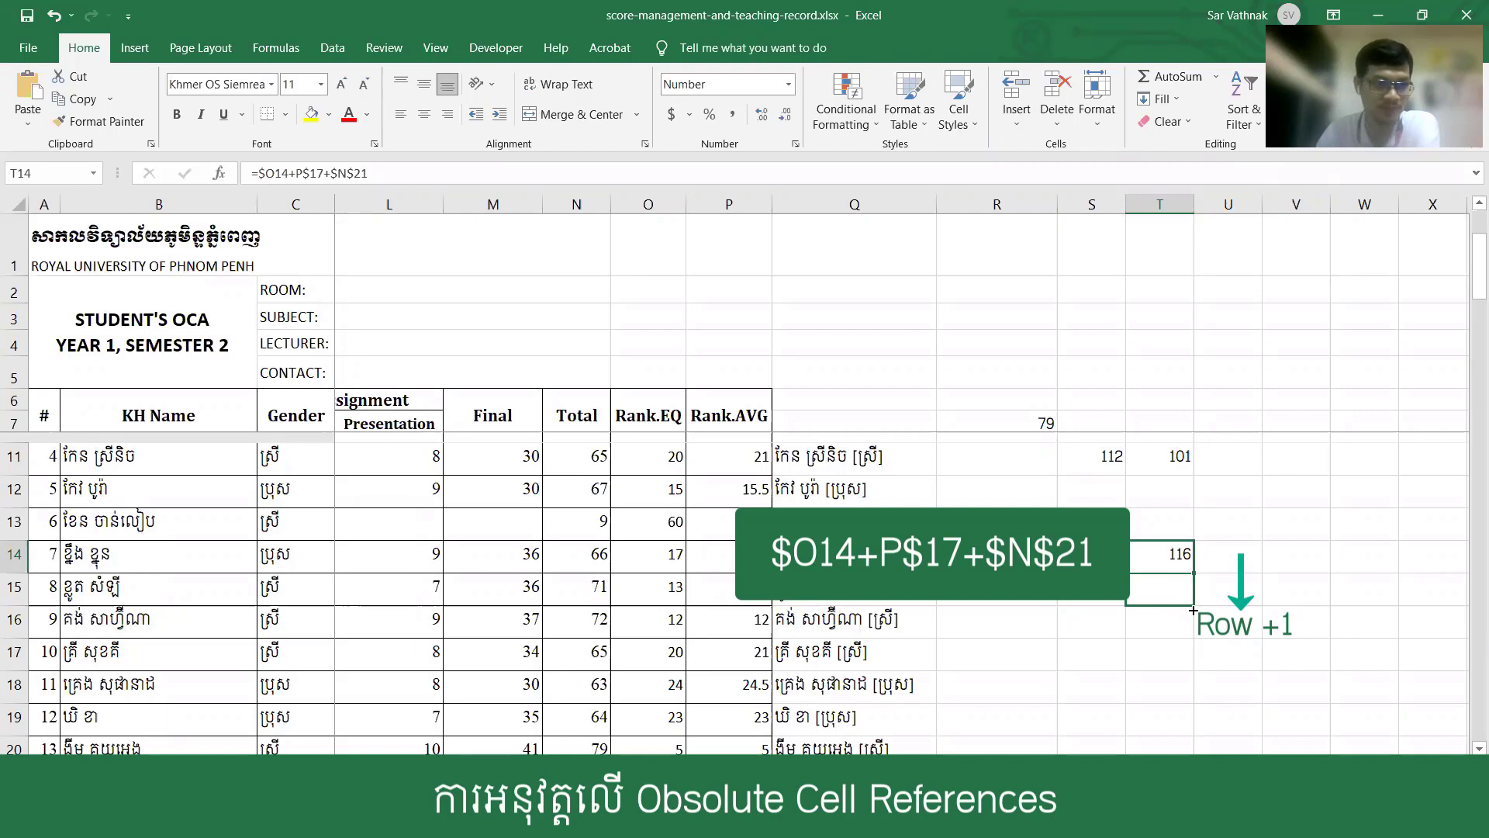
left_click_drag(1193, 611, 1193, 605)
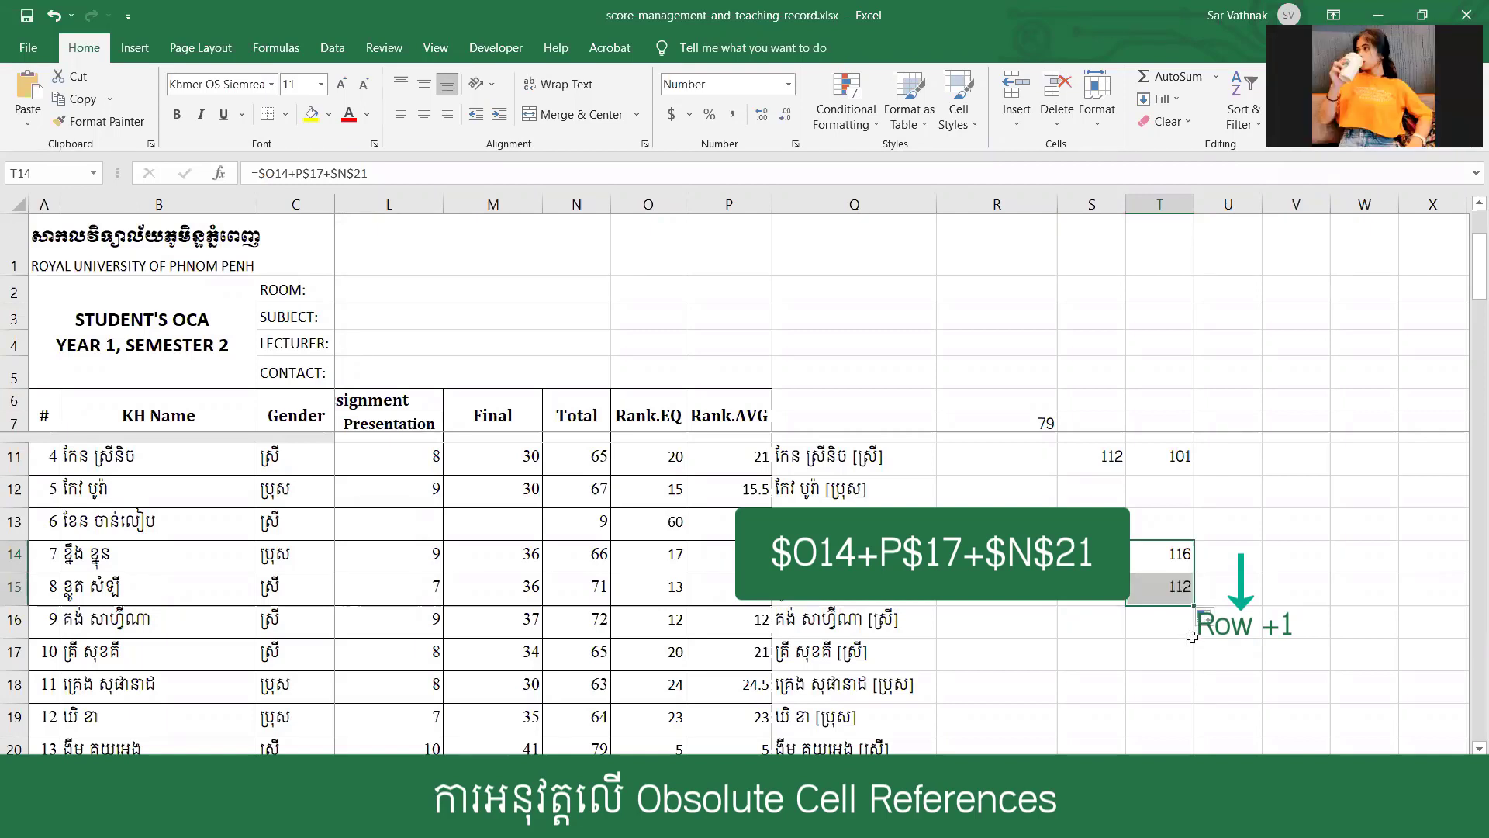
left_click(1159, 588)
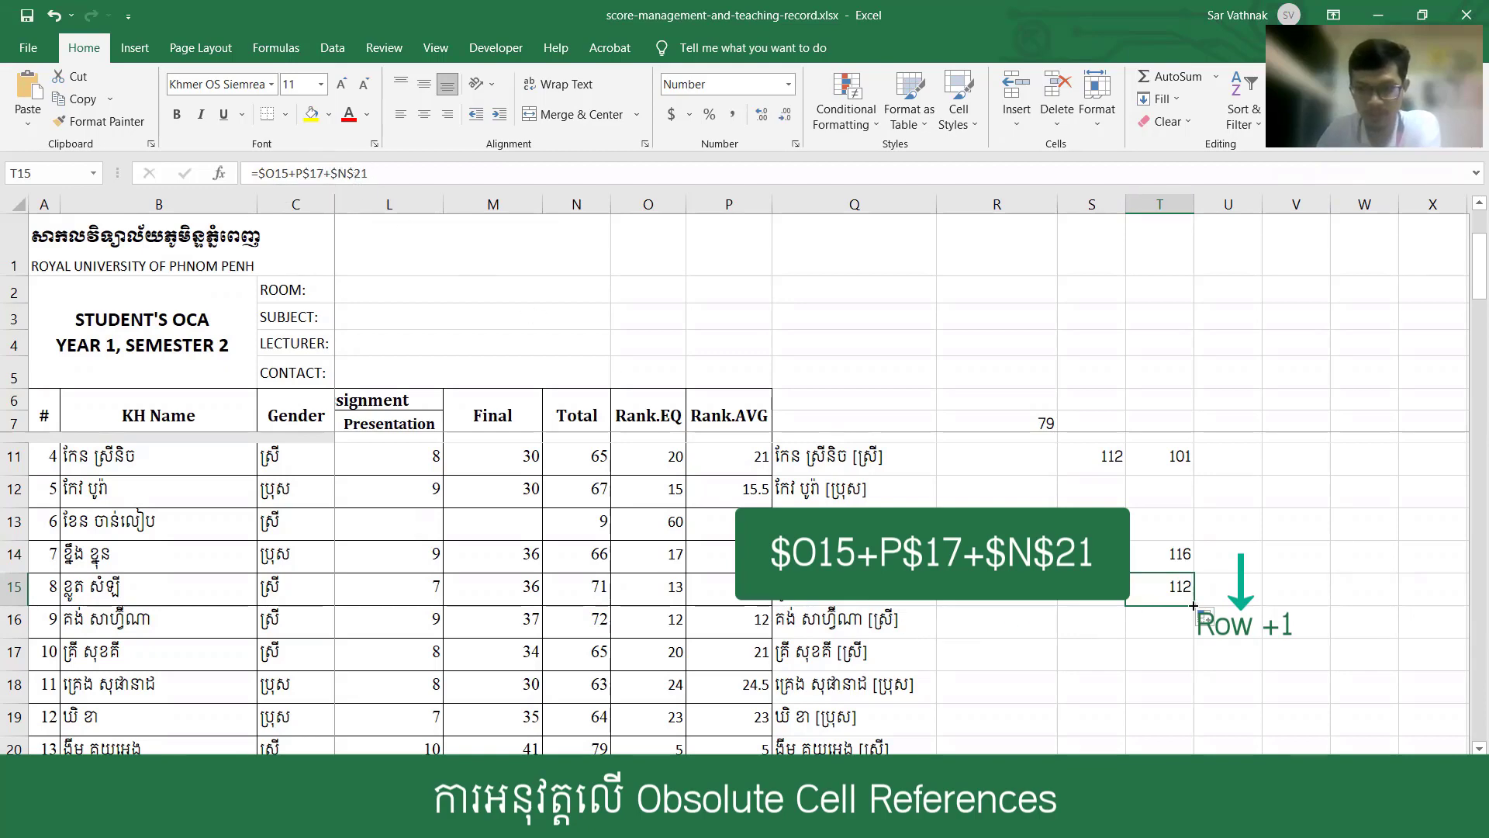
Step: Fill T15's formula right into U15, making =$O15+Q$17+$N$21
left_click_drag(1199, 605, 1263, 602)
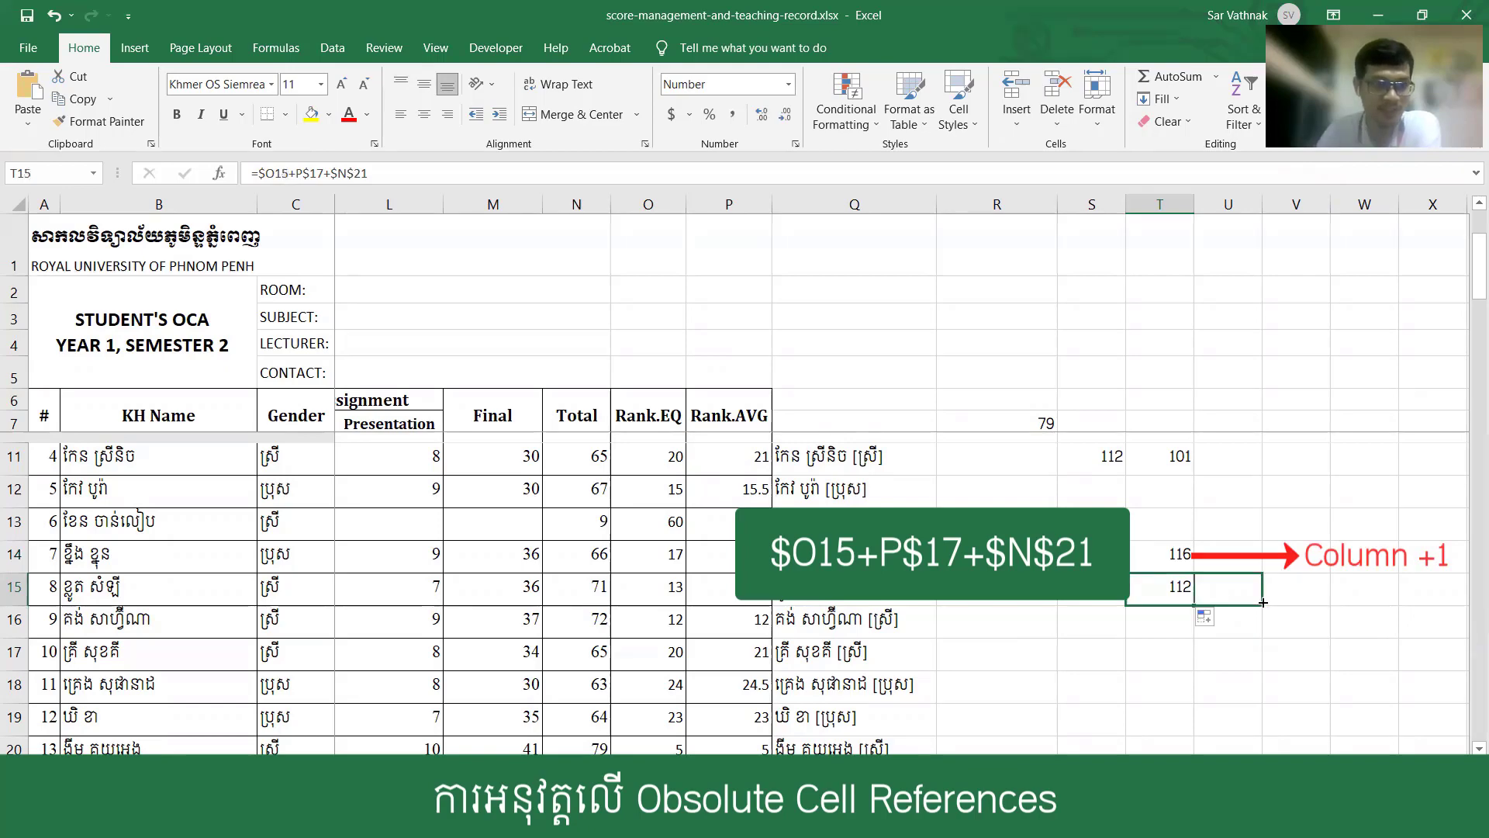
left_click_drag(1263, 603, 1261, 598)
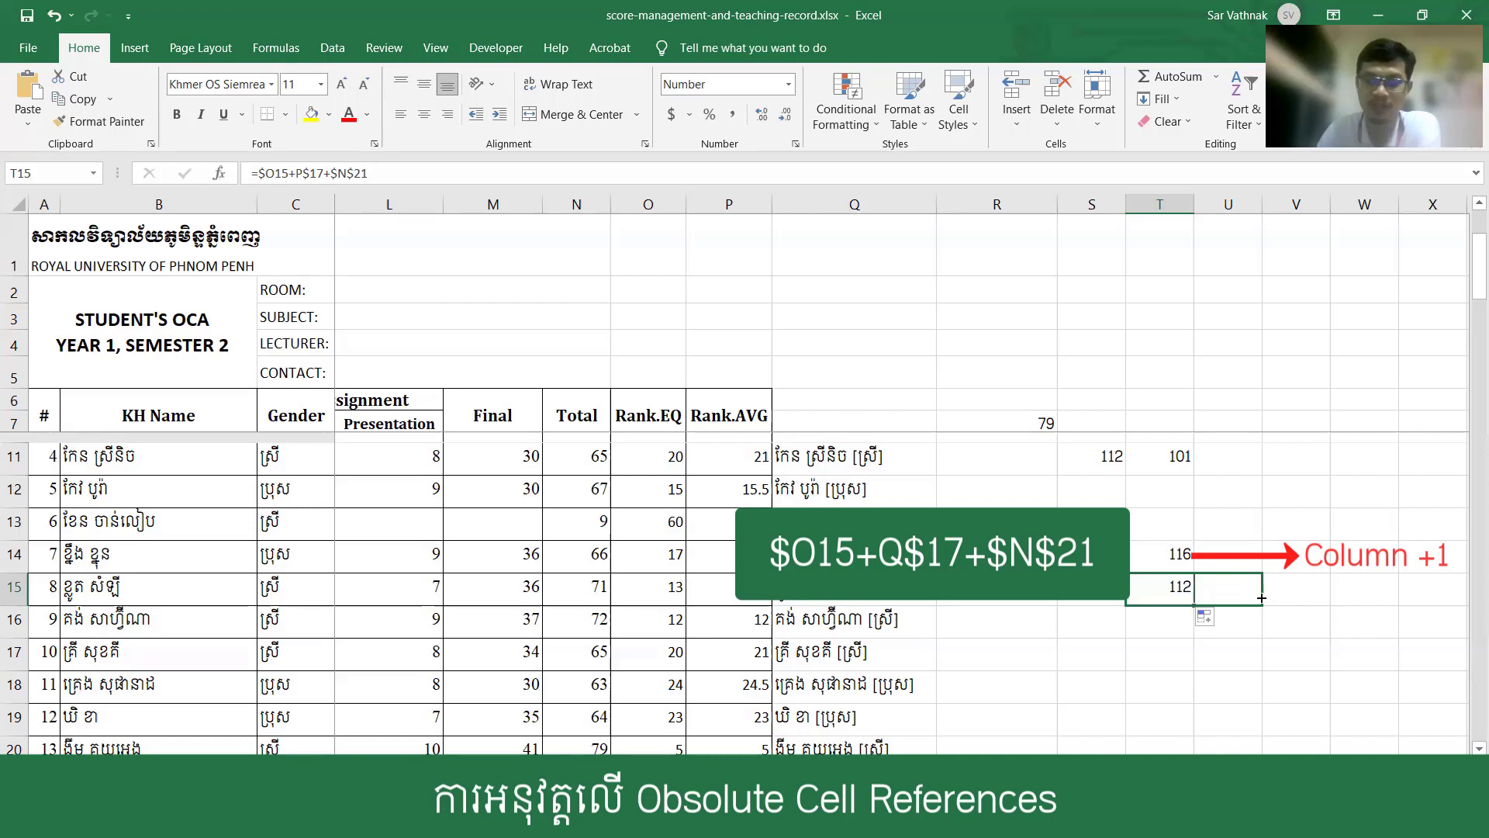
left_click_drag(1262, 598, 1262, 598)
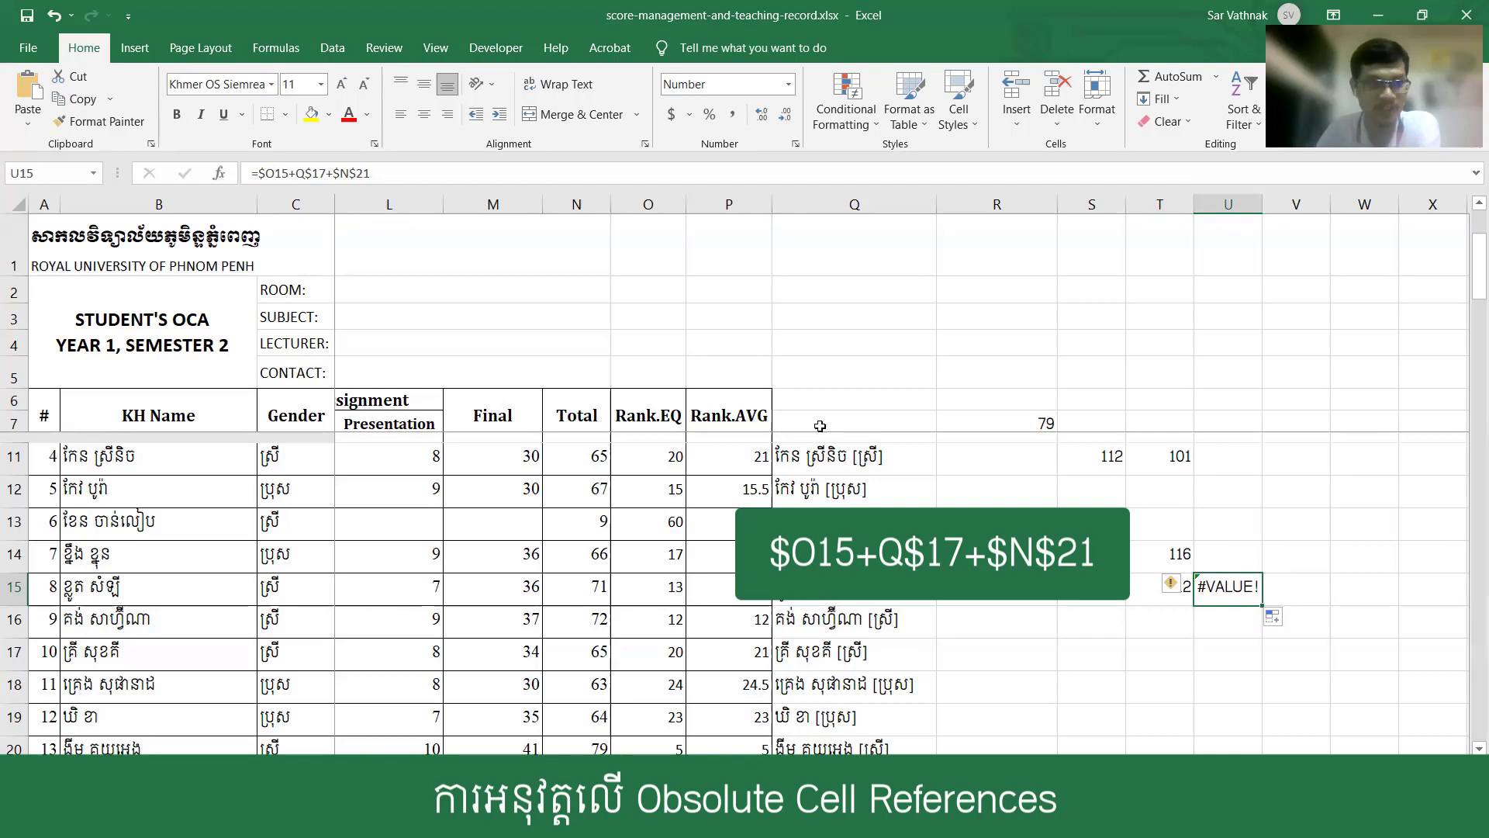
Step: Inspect U15's formula references in the formula bar without changes, then reselect T15
left_click(403, 176)
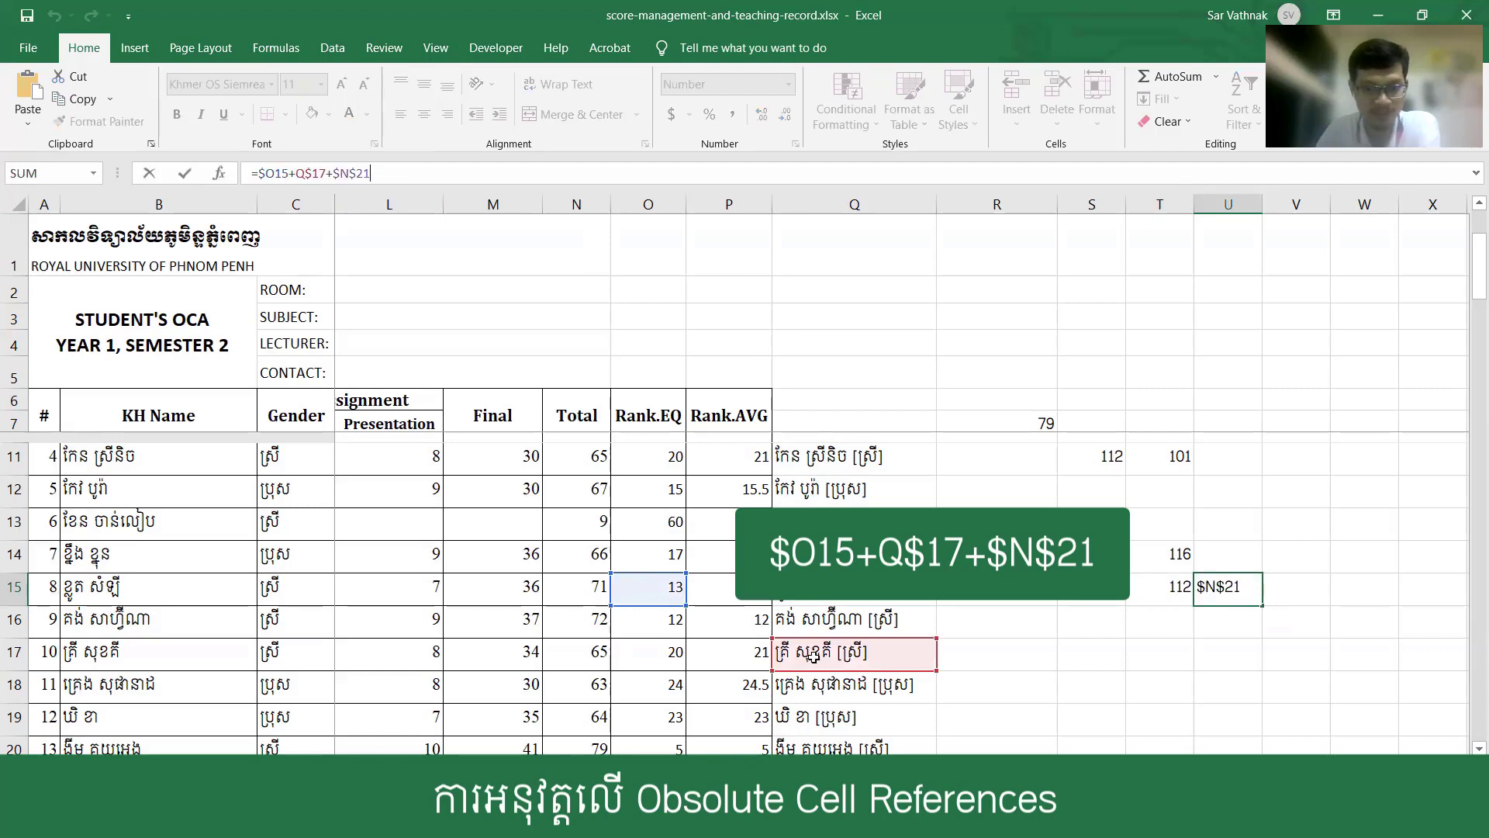
scroll(830, 656, "down", 2)
scroll(788, 619, "up", 2)
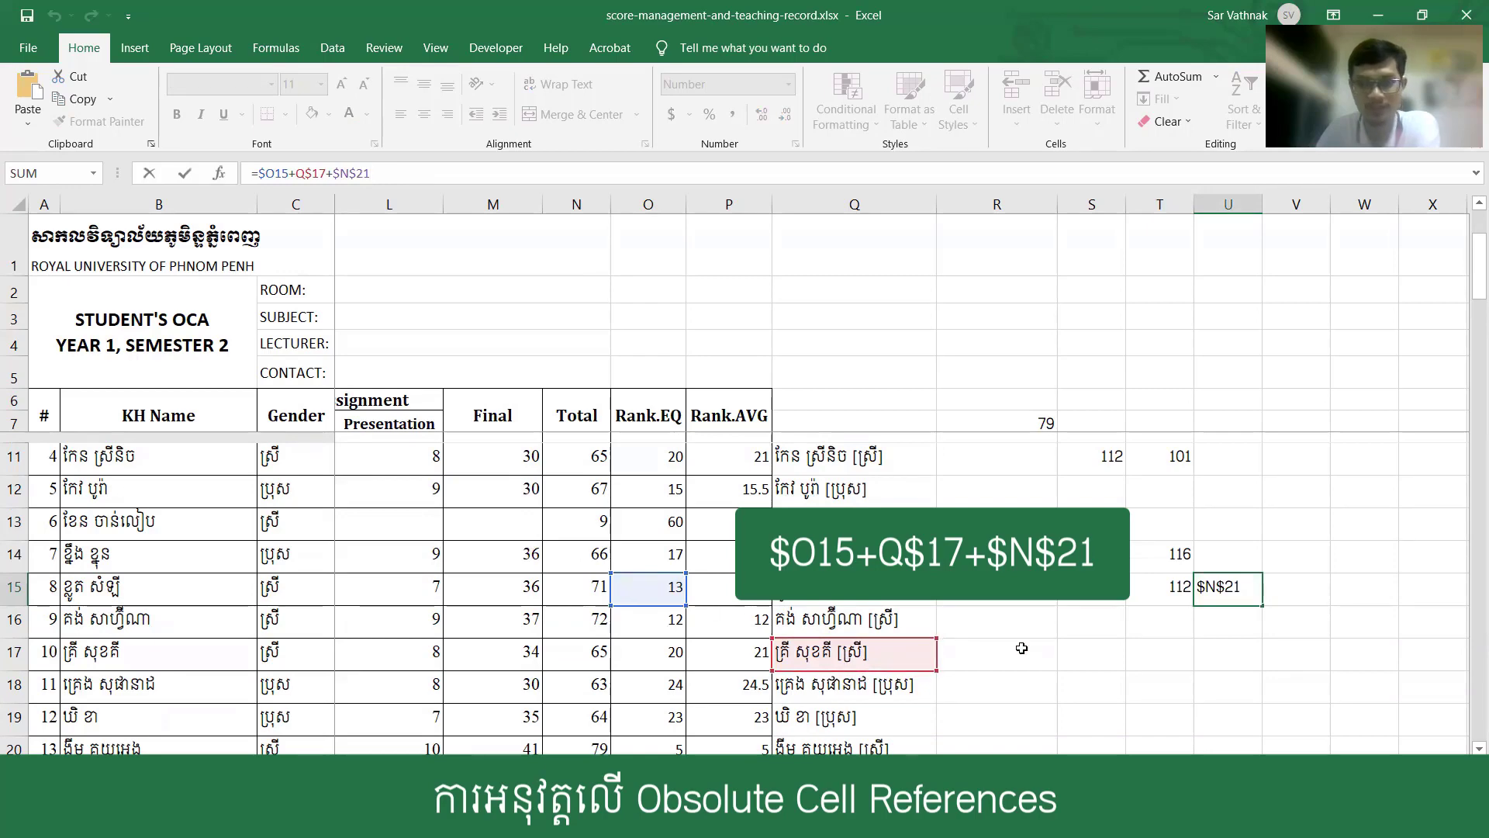
key("Return")
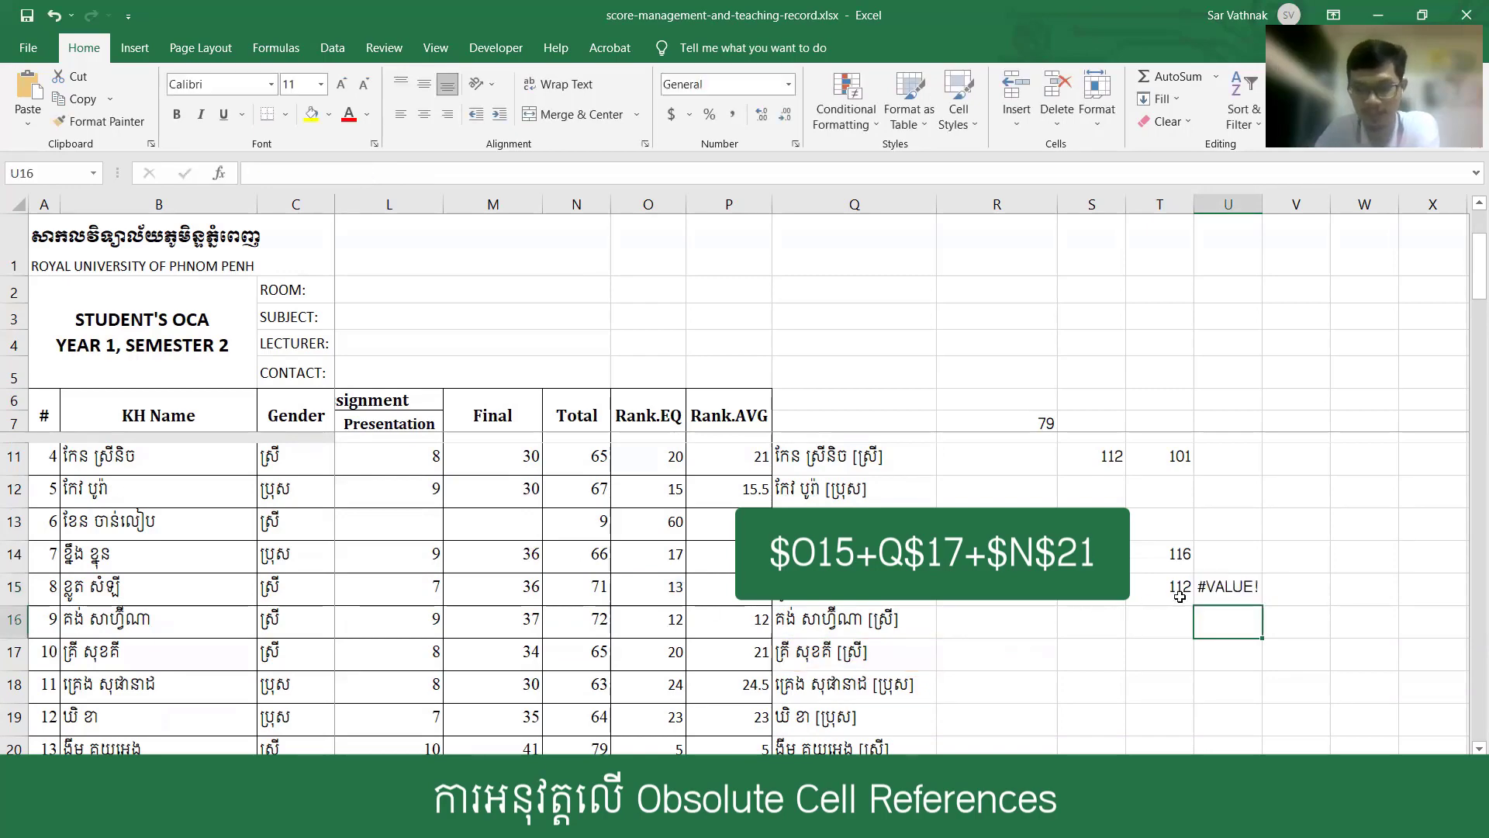
left_click(1228, 587)
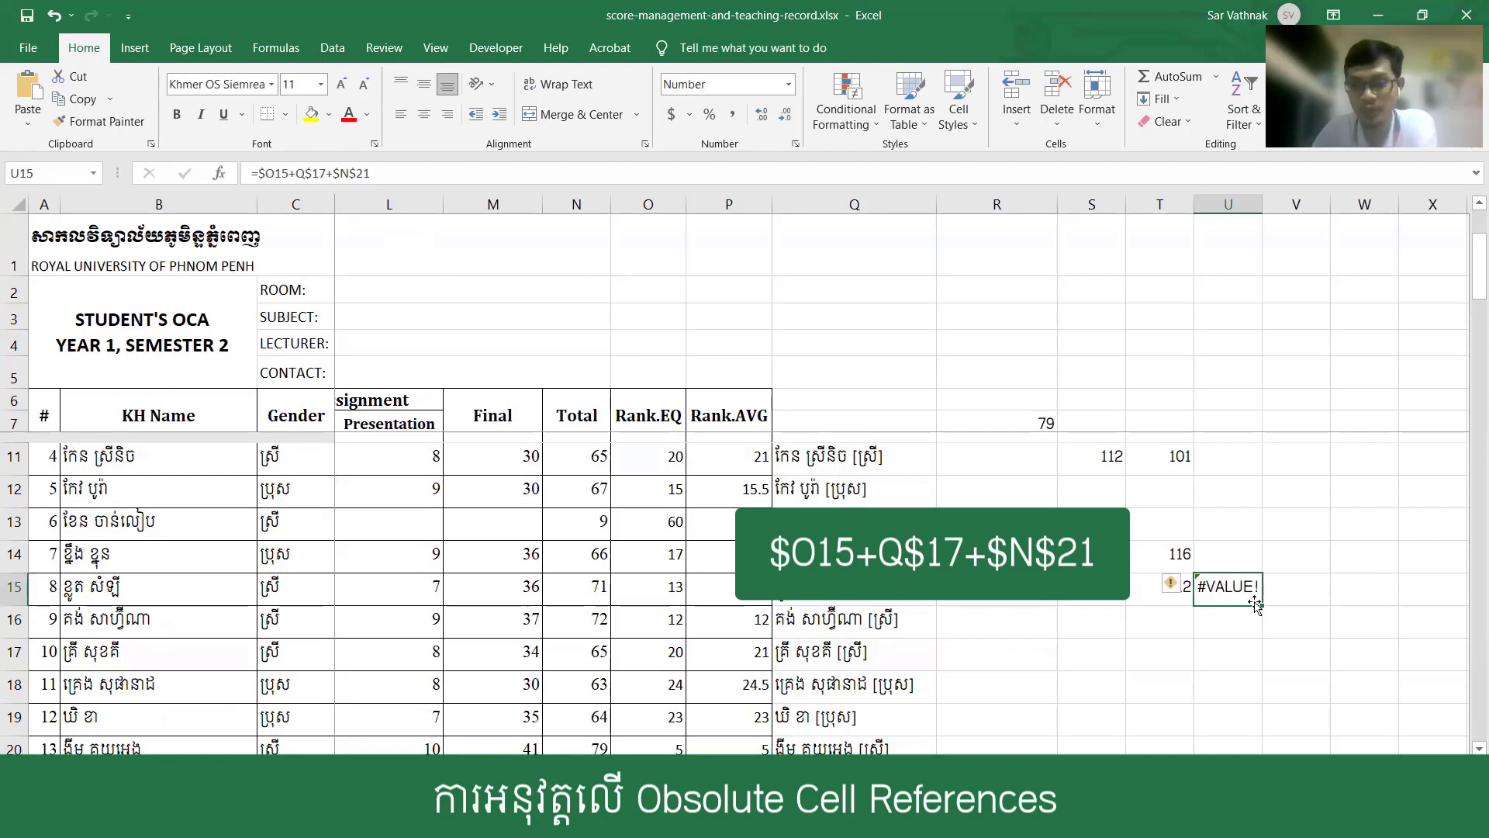
scroll(1226, 525, "down", 1)
scroll(1249, 511, "up", 1)
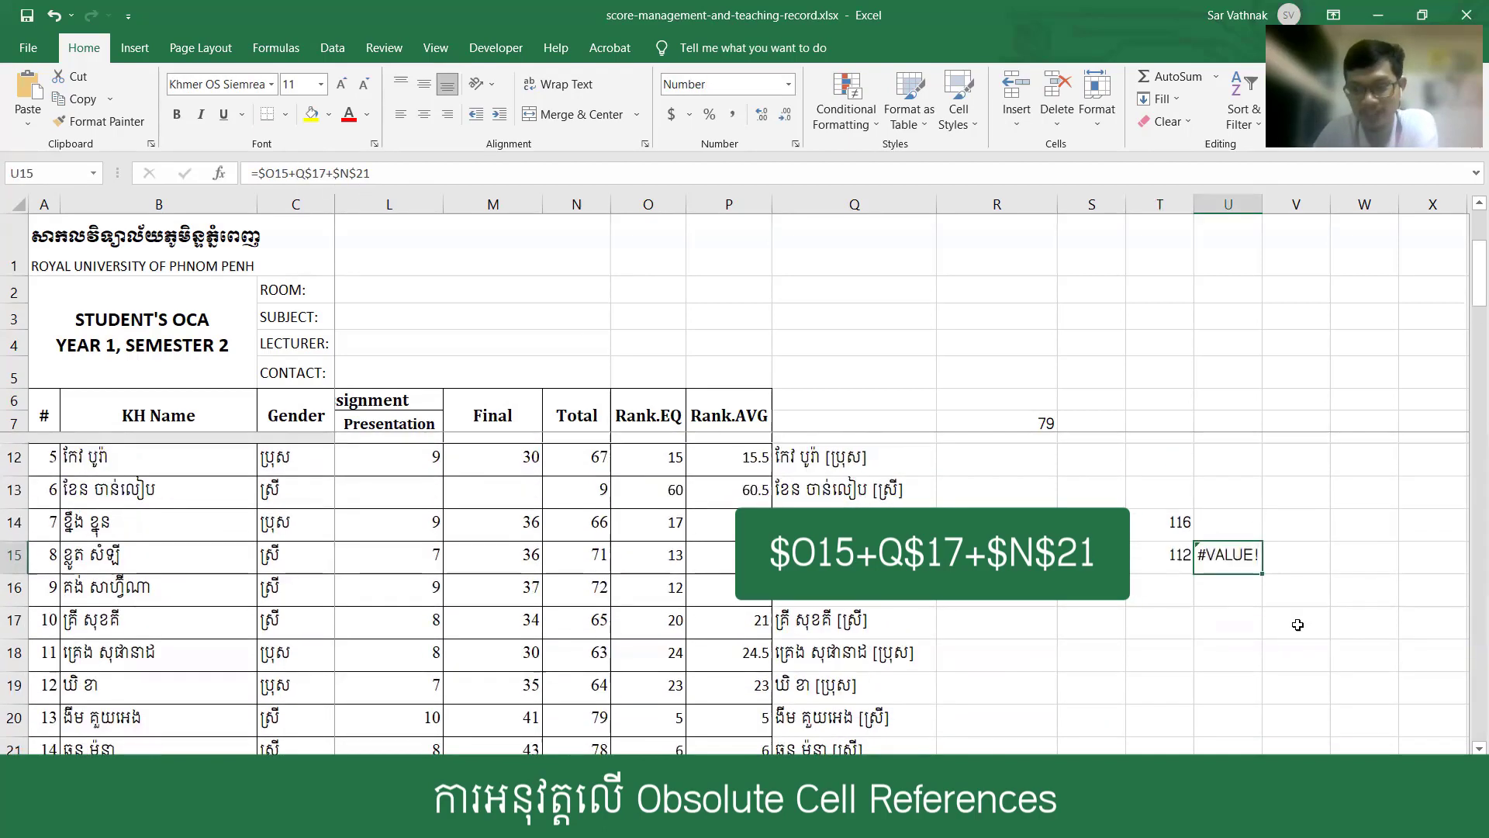
scroll(1298, 625, "up", 1)
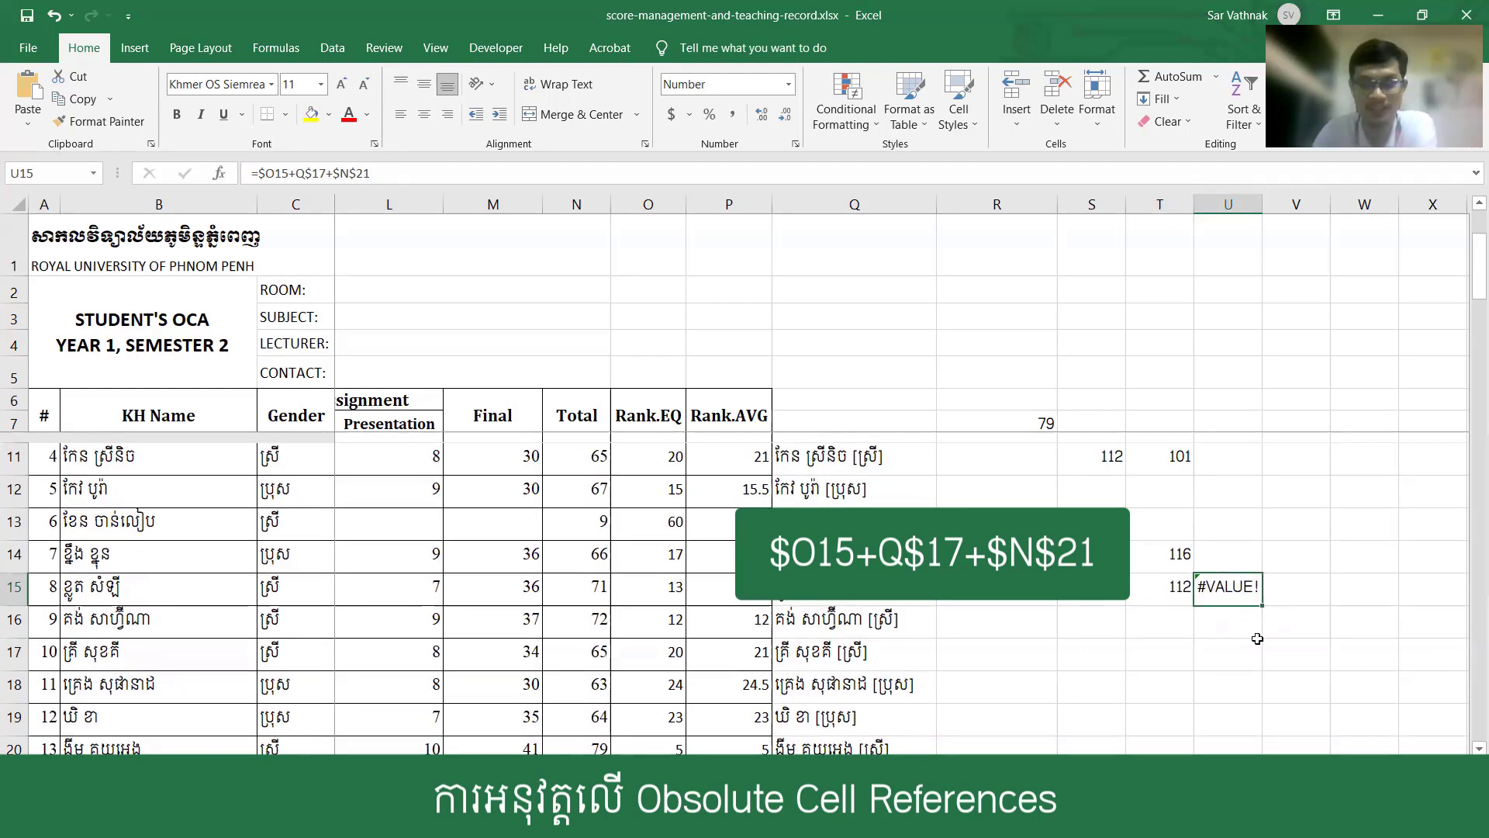
left_click(1162, 595)
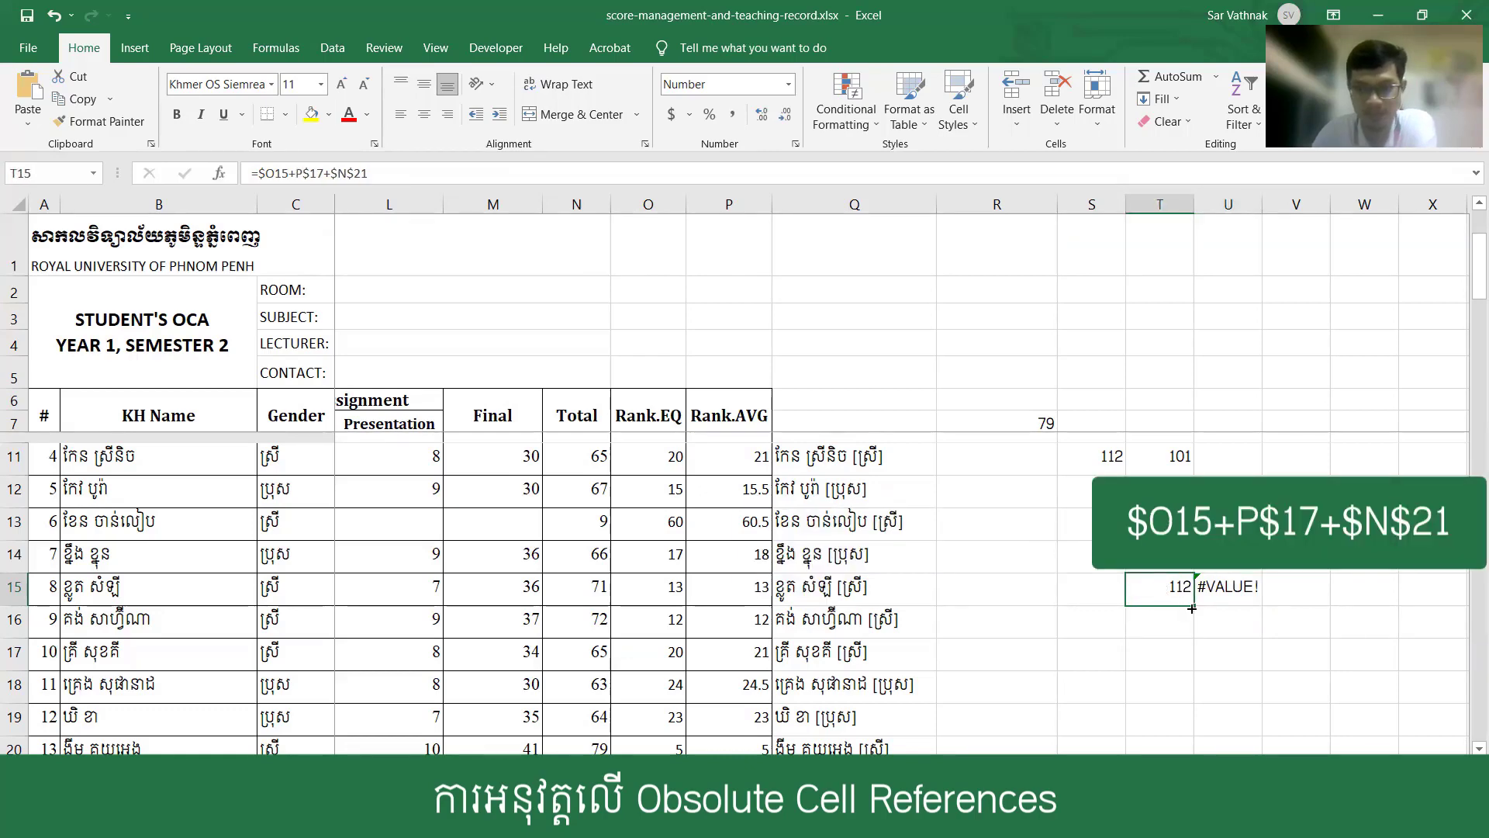
Step: Fill T15 left into S15 (111), then S15 up into S14 as =$O14+O$17+$N$21 (115)
left_click_drag(1192, 607, 1052, 607)
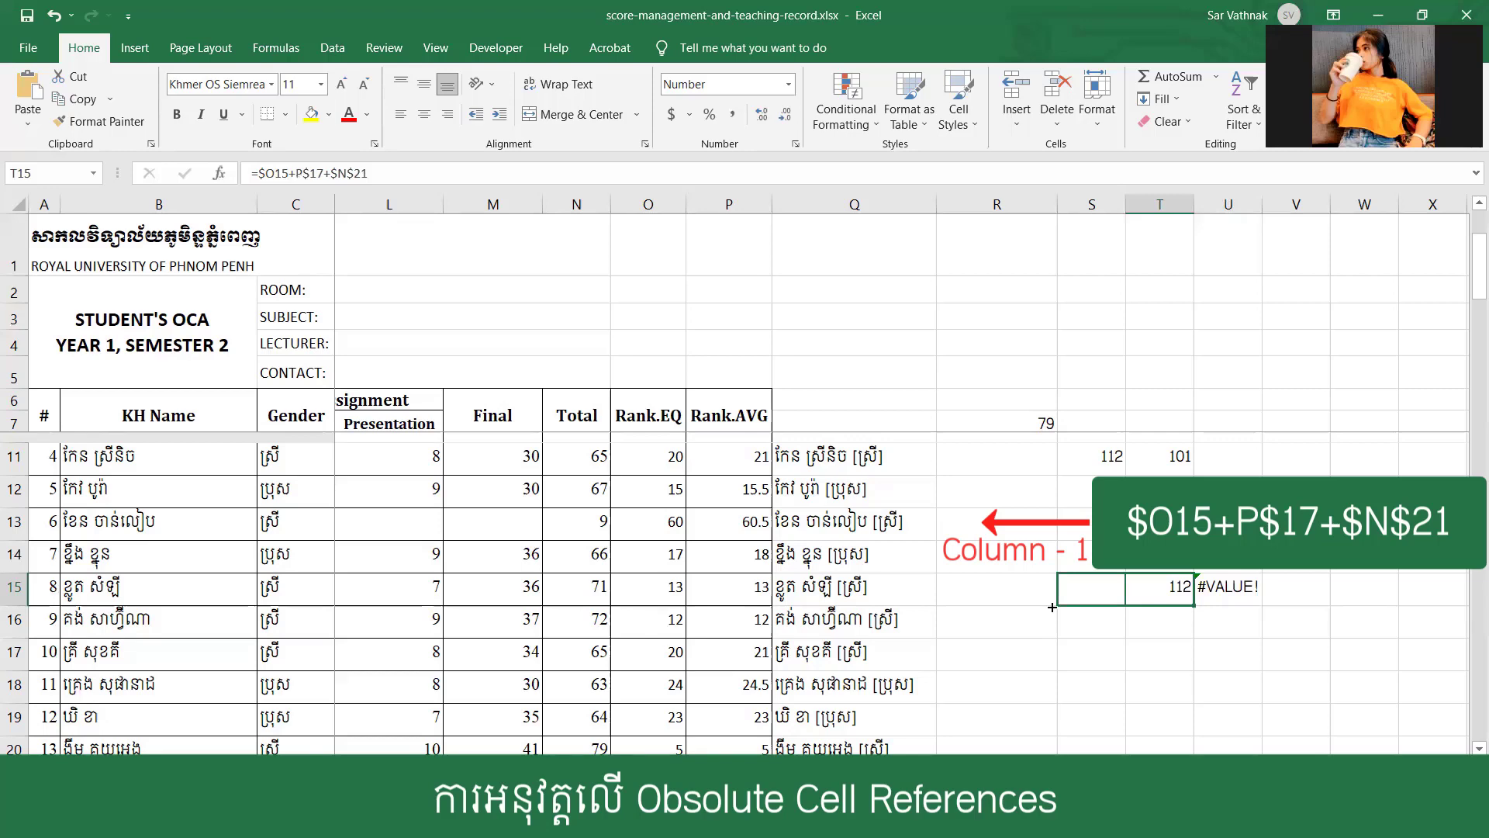
left_click_drag(1052, 607, 1055, 603)
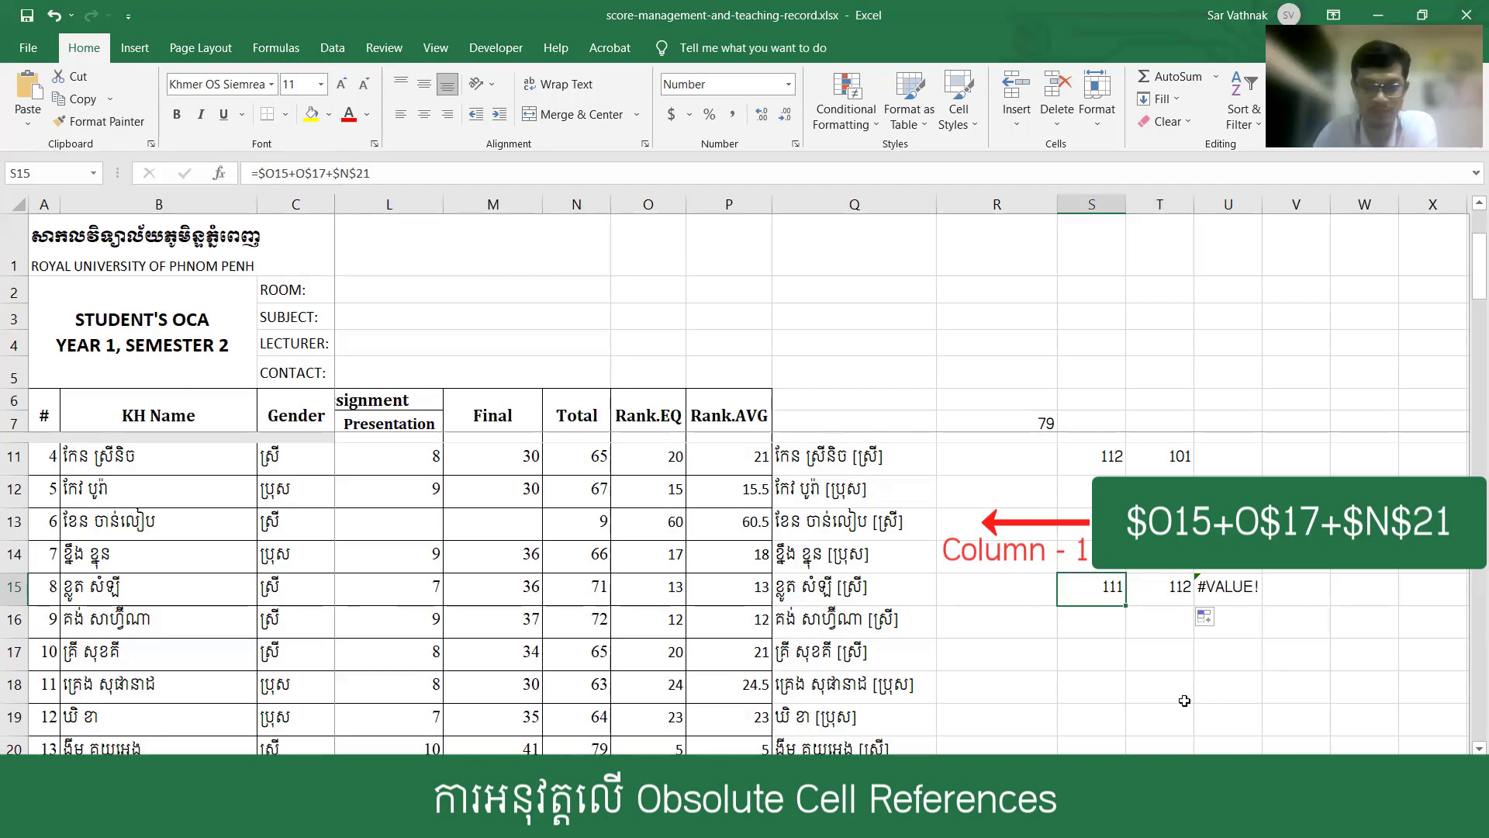
left_click_drag(1122, 605, 1115, 555)
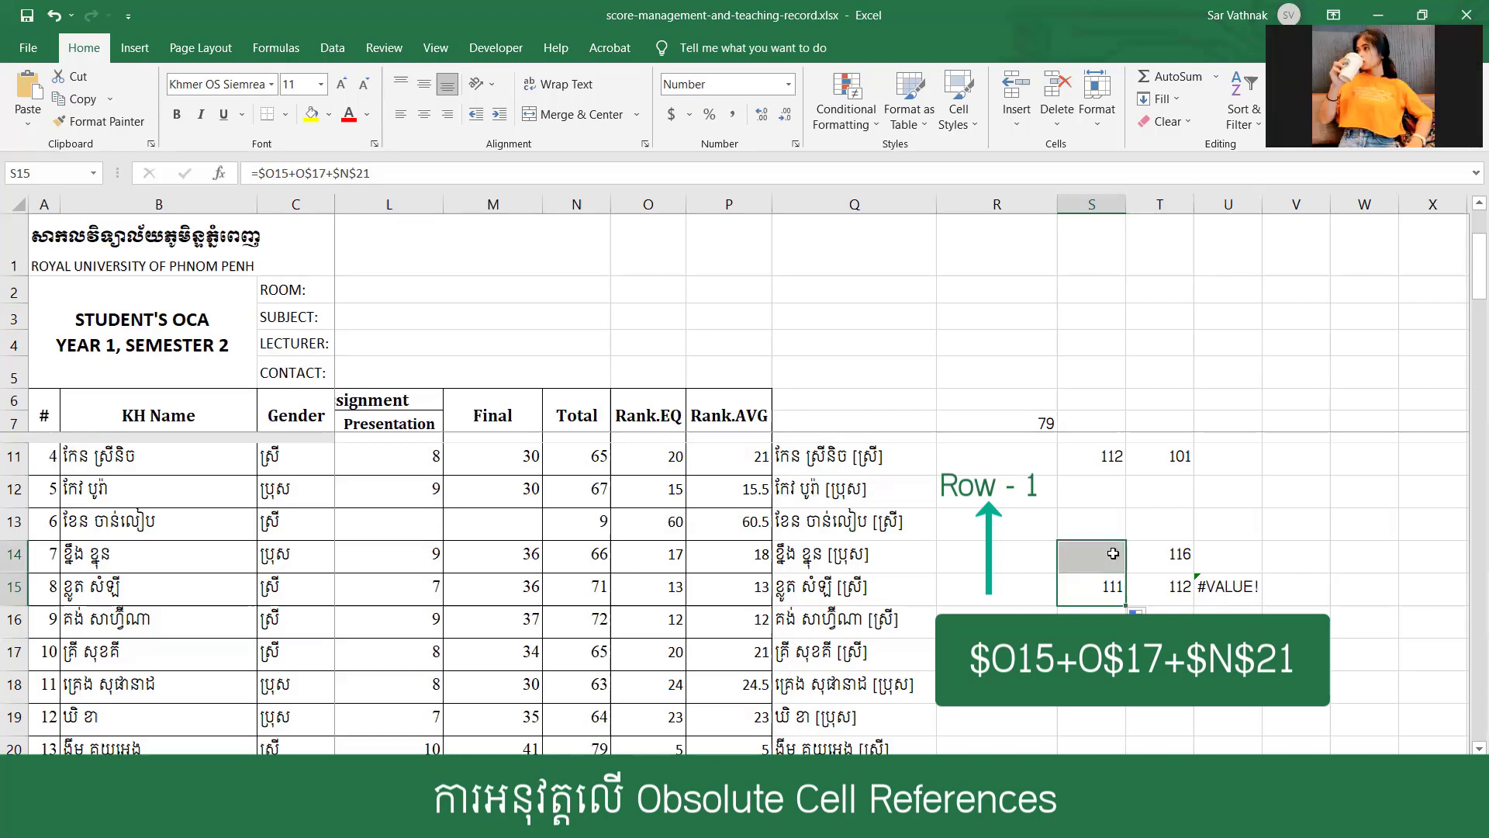
left_click_drag(1115, 556, 1114, 555)
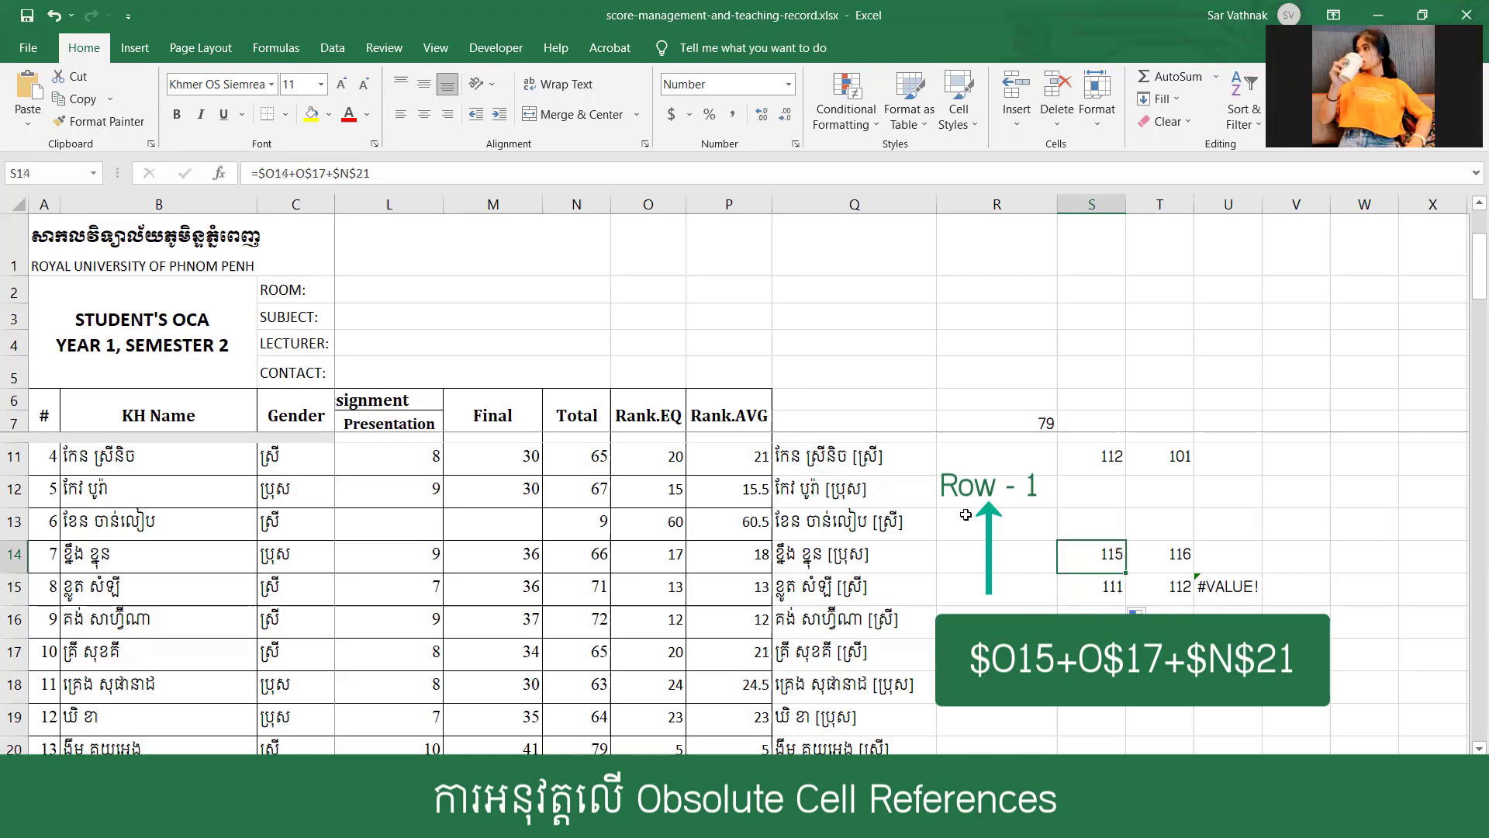
left_click(1100, 597)
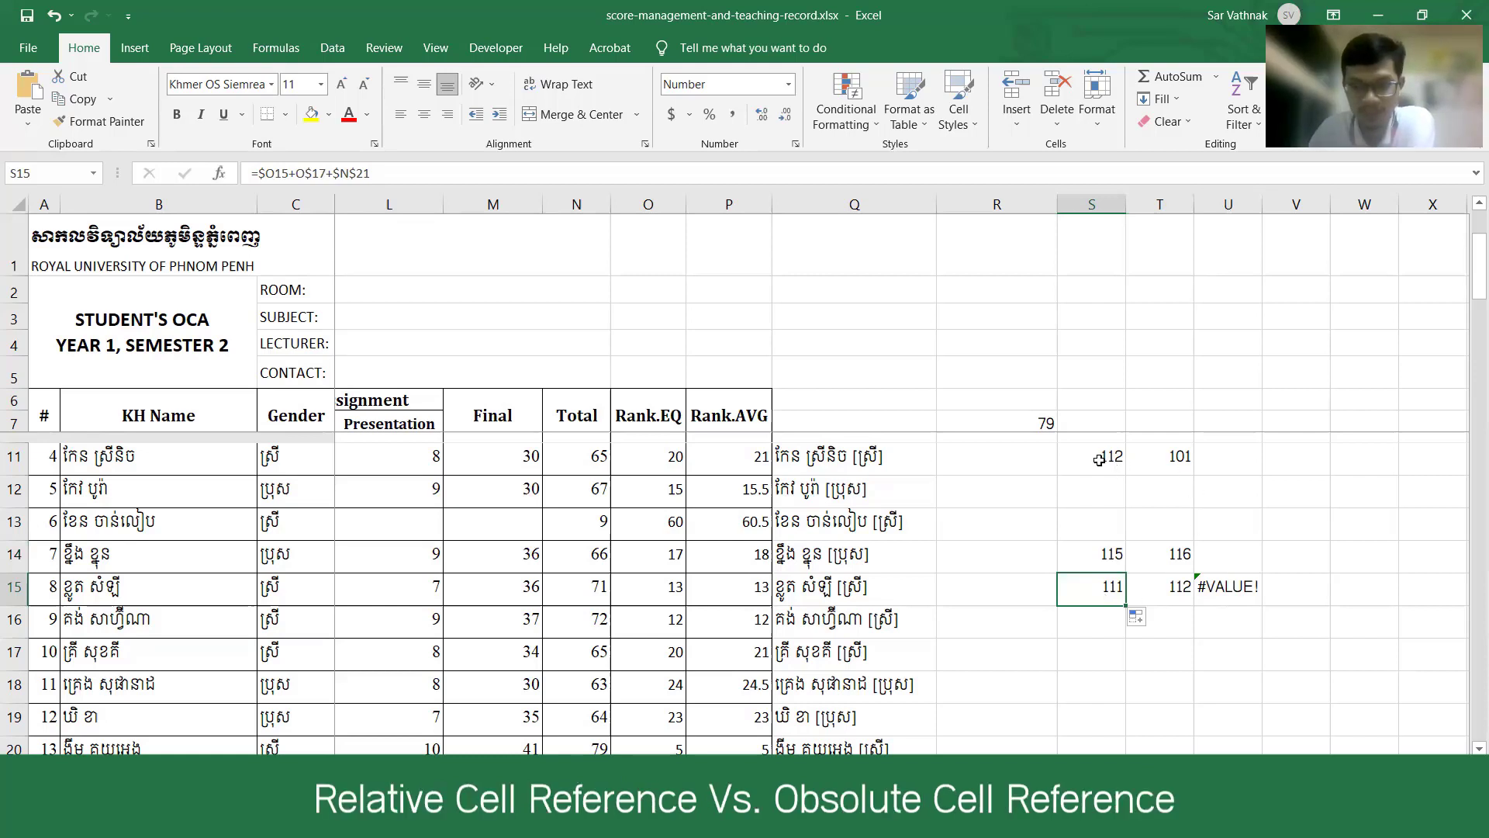
left_click(1090, 558)
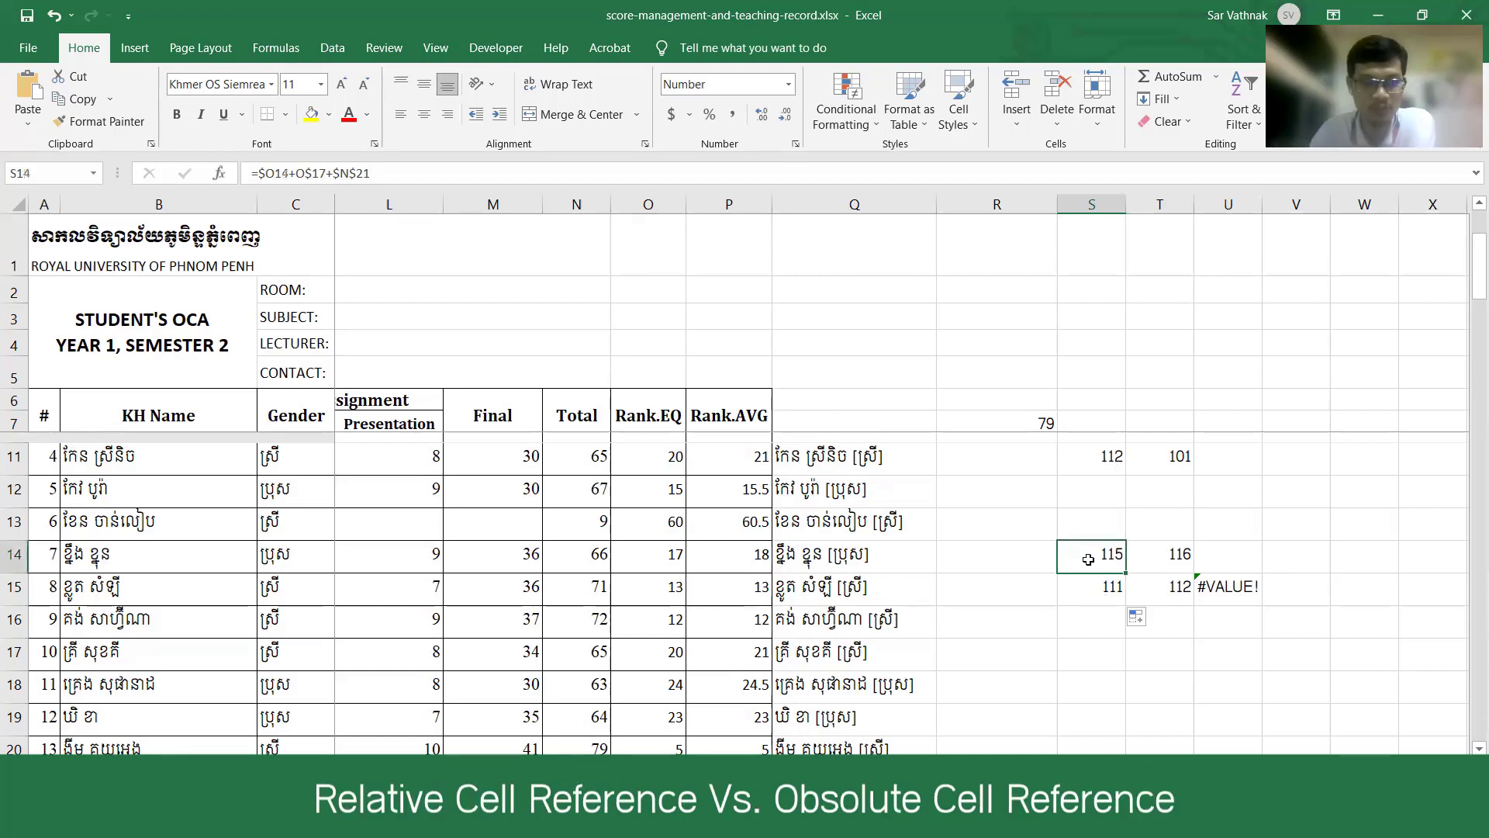